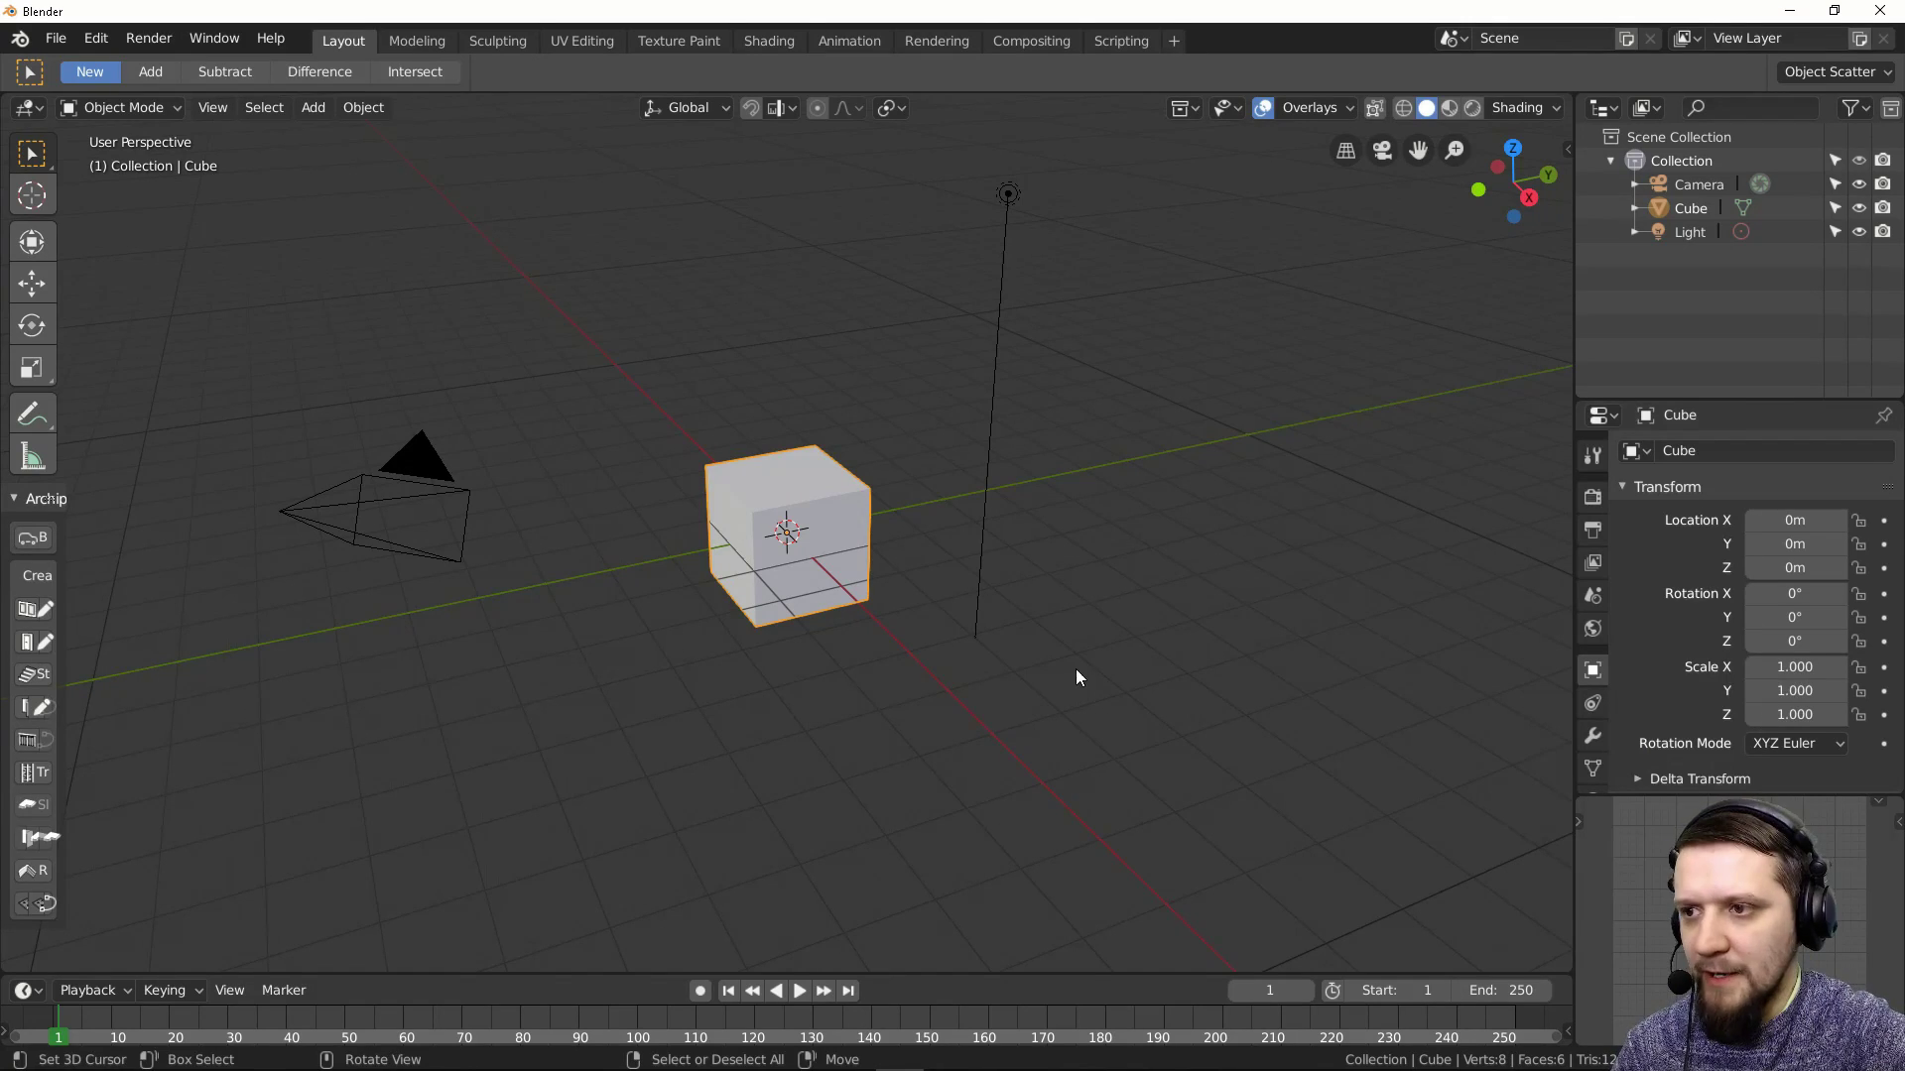
Create a Video Editing workspace and bring up the sequencer's list of strip types to add
{"action": "scroll", "coordinate": [808, 503], "scroll_direction": "up", "scroll_amount": 3}
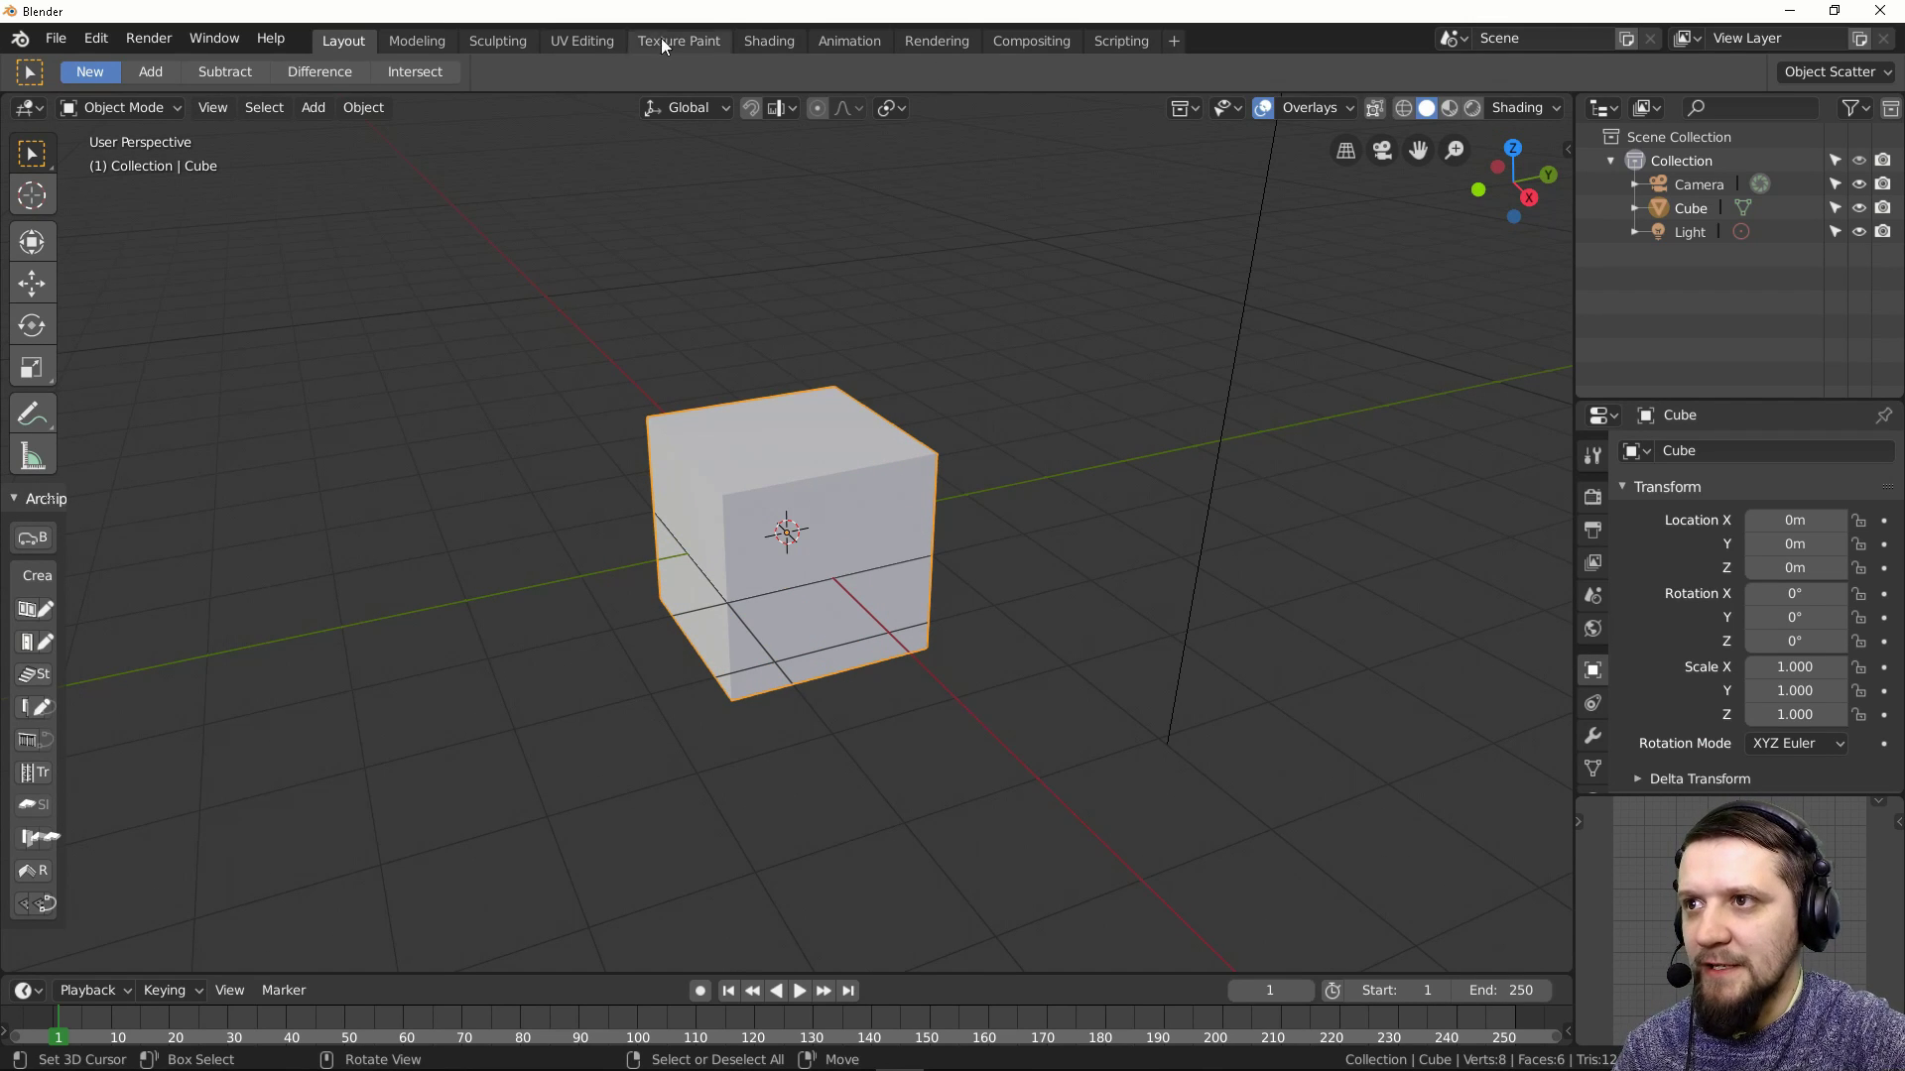
{"action": "left_click", "coordinate": [1173, 41]}
{"action": "mouse_move", "coordinate": [1102, 181]}
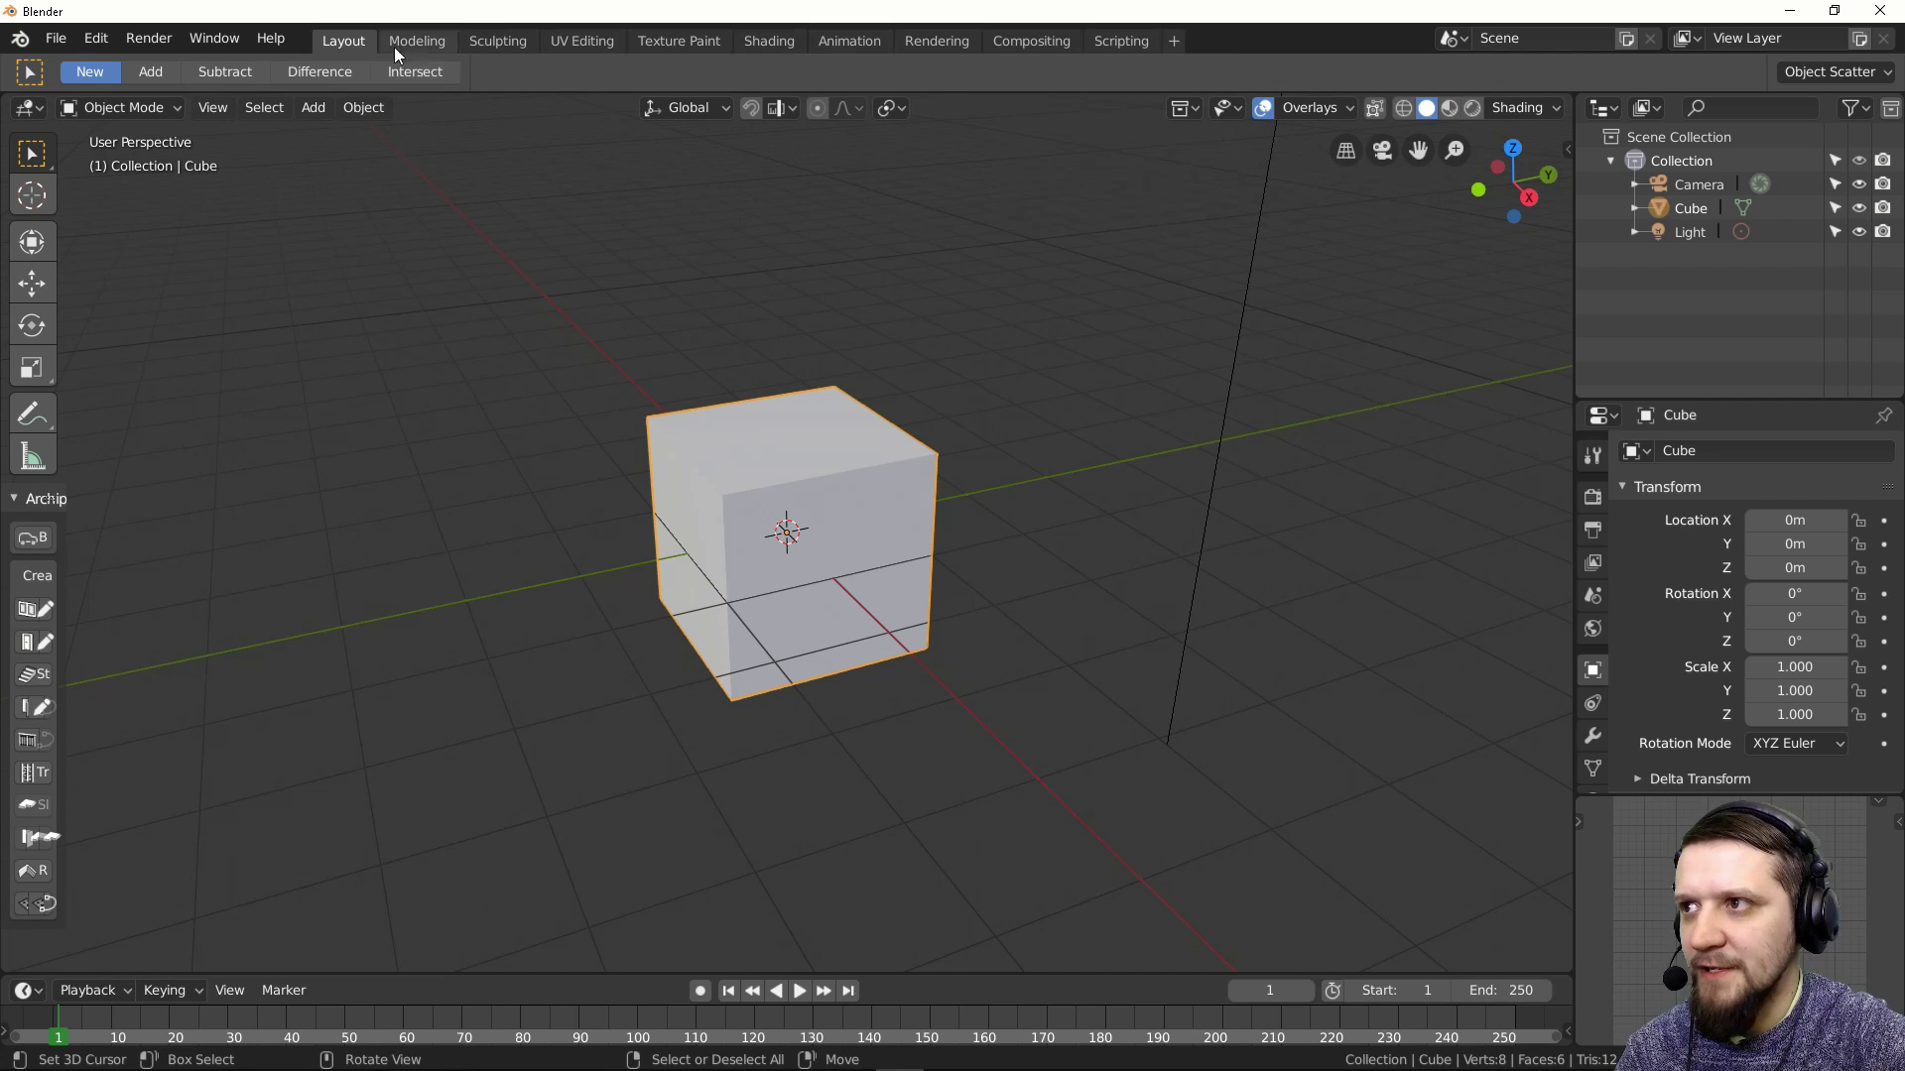
{"action": "left_click", "coordinate": [1175, 41]}
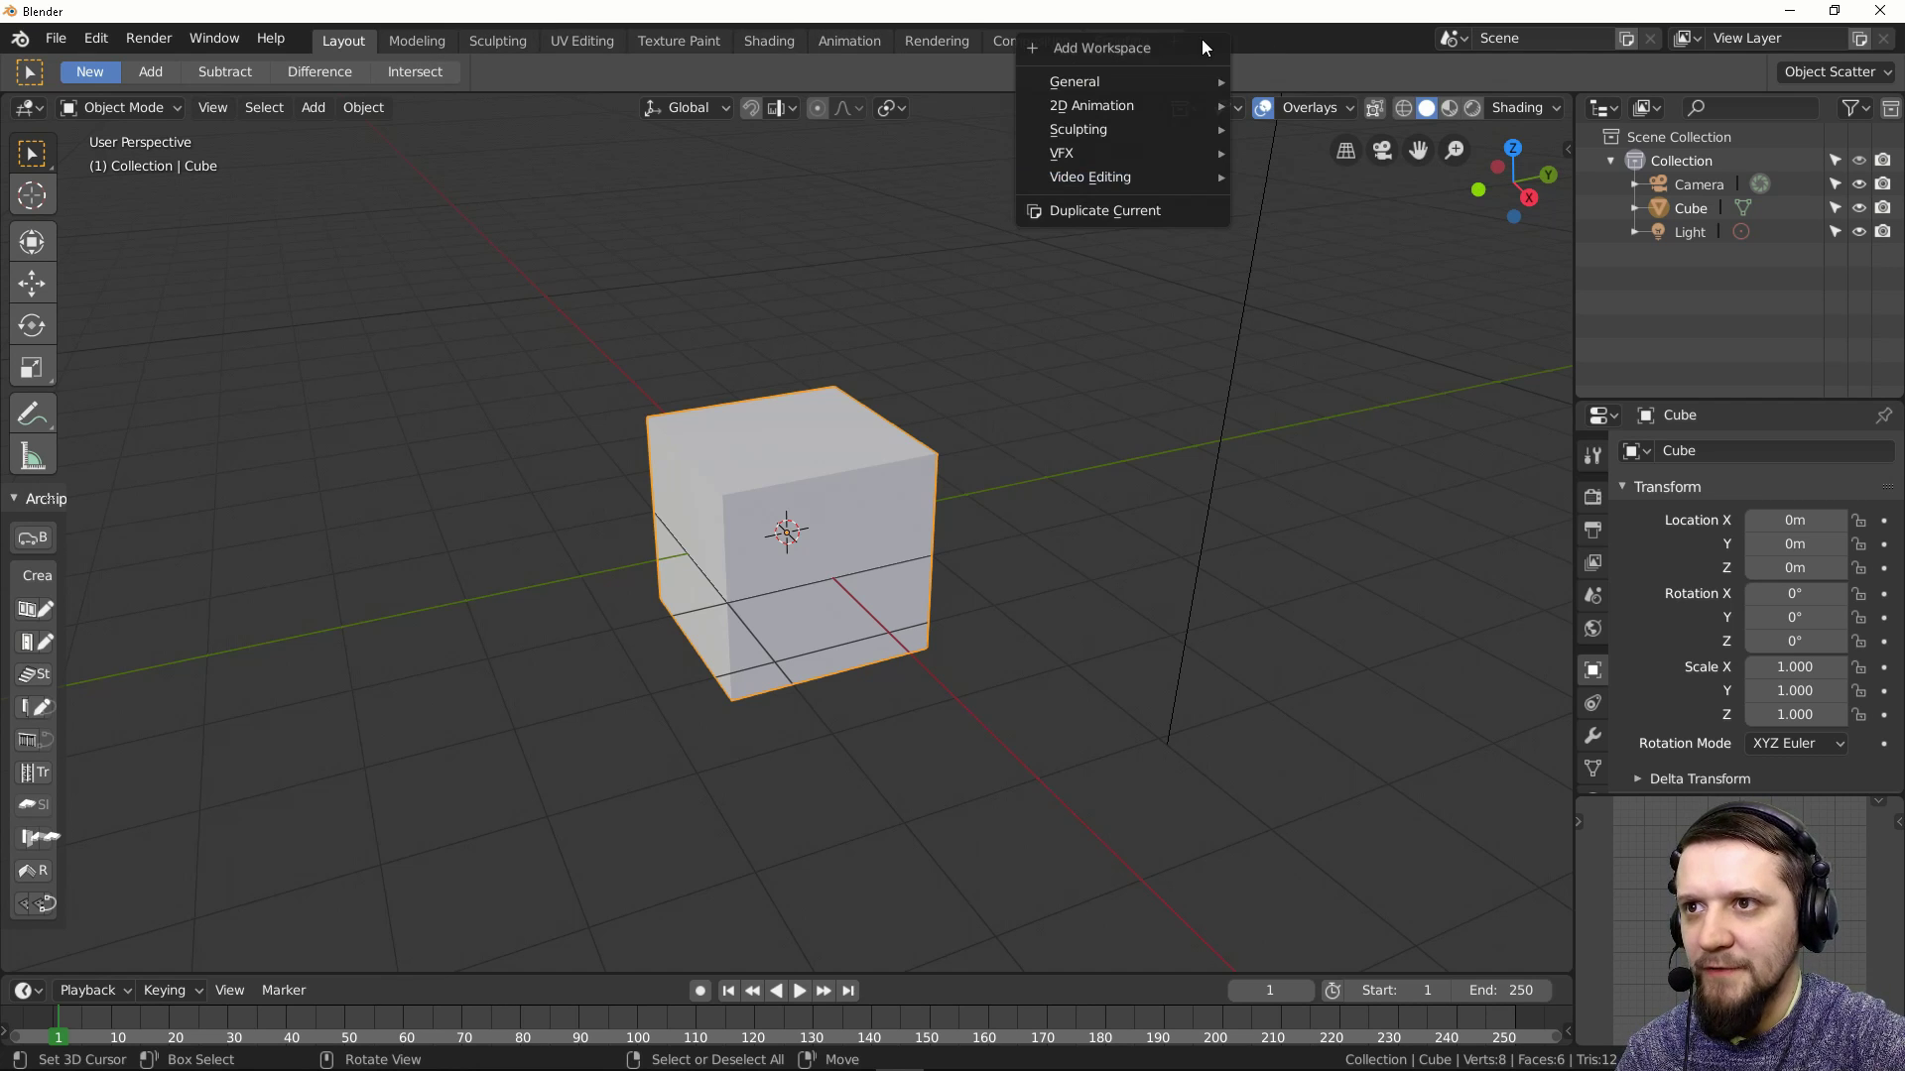
{"action": "mouse_move", "coordinate": [1134, 182]}
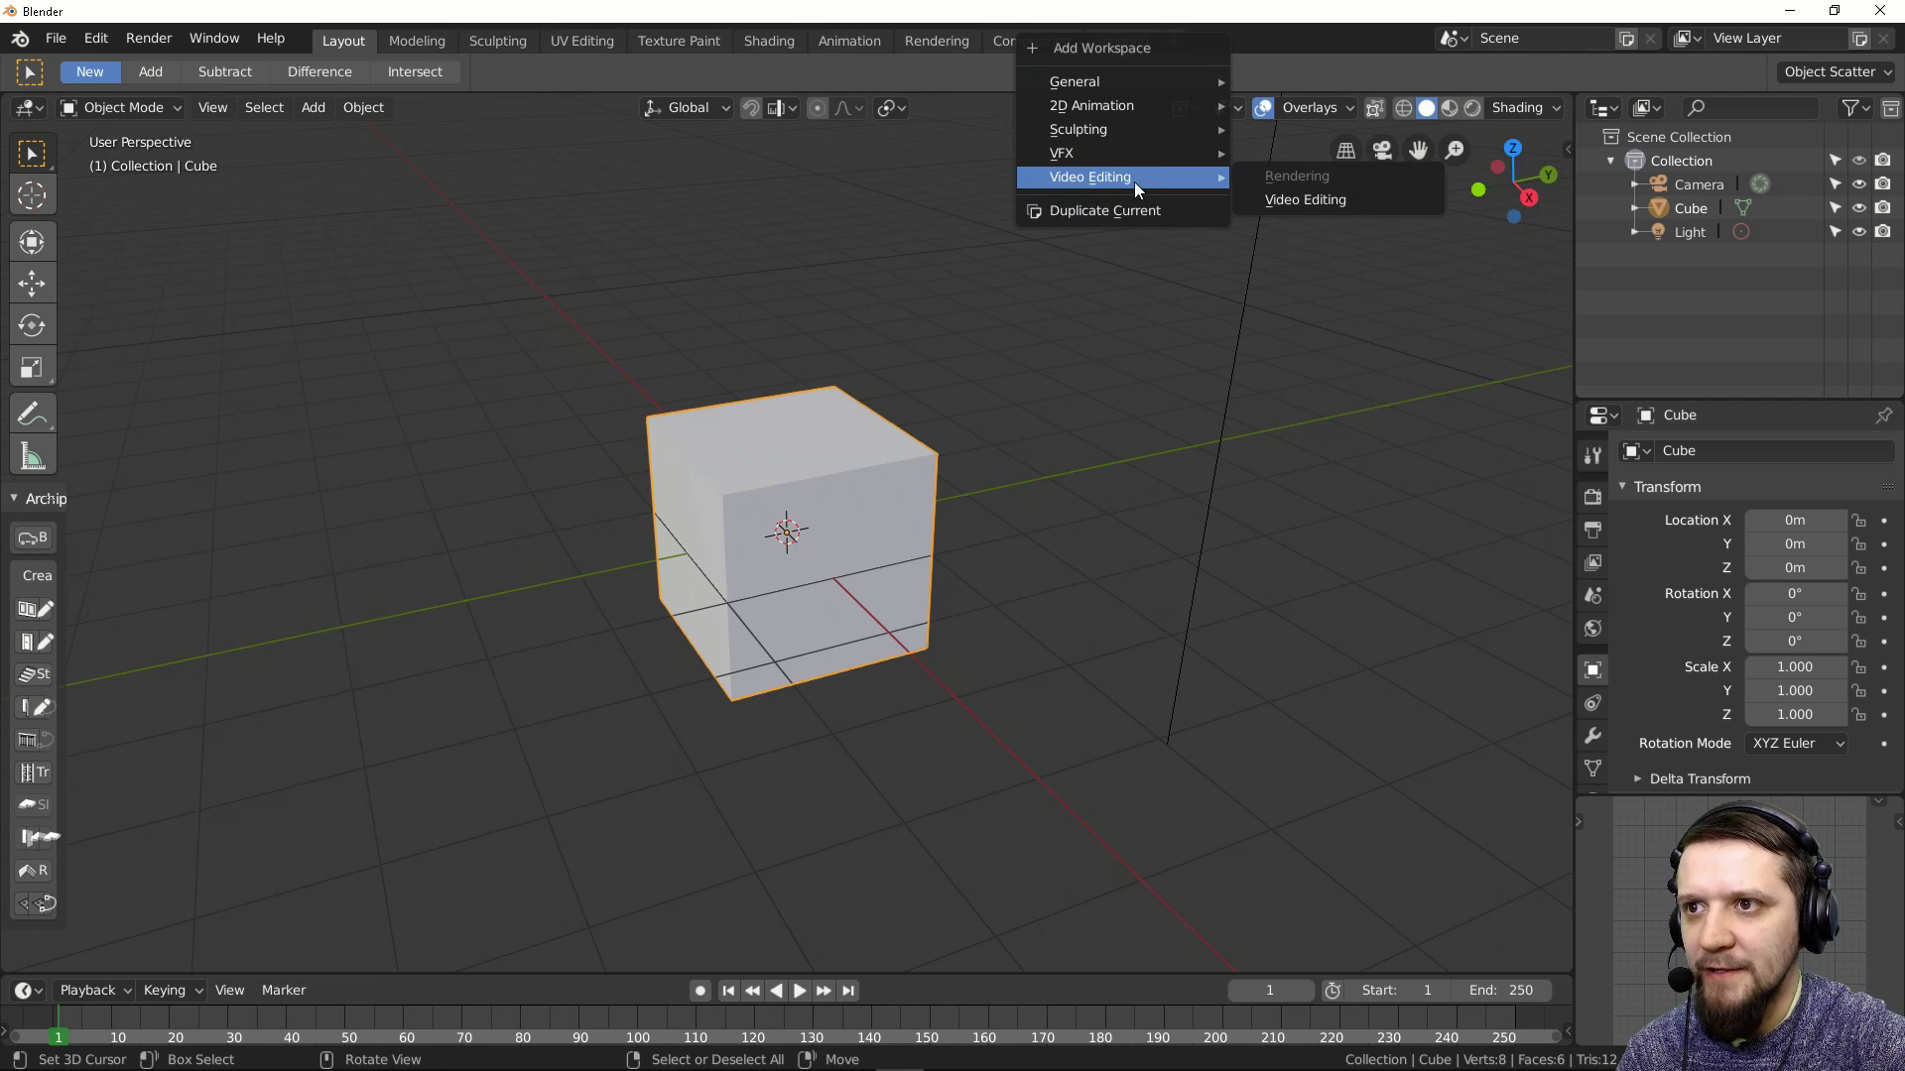
{"action": "left_click", "coordinate": [1299, 201]}
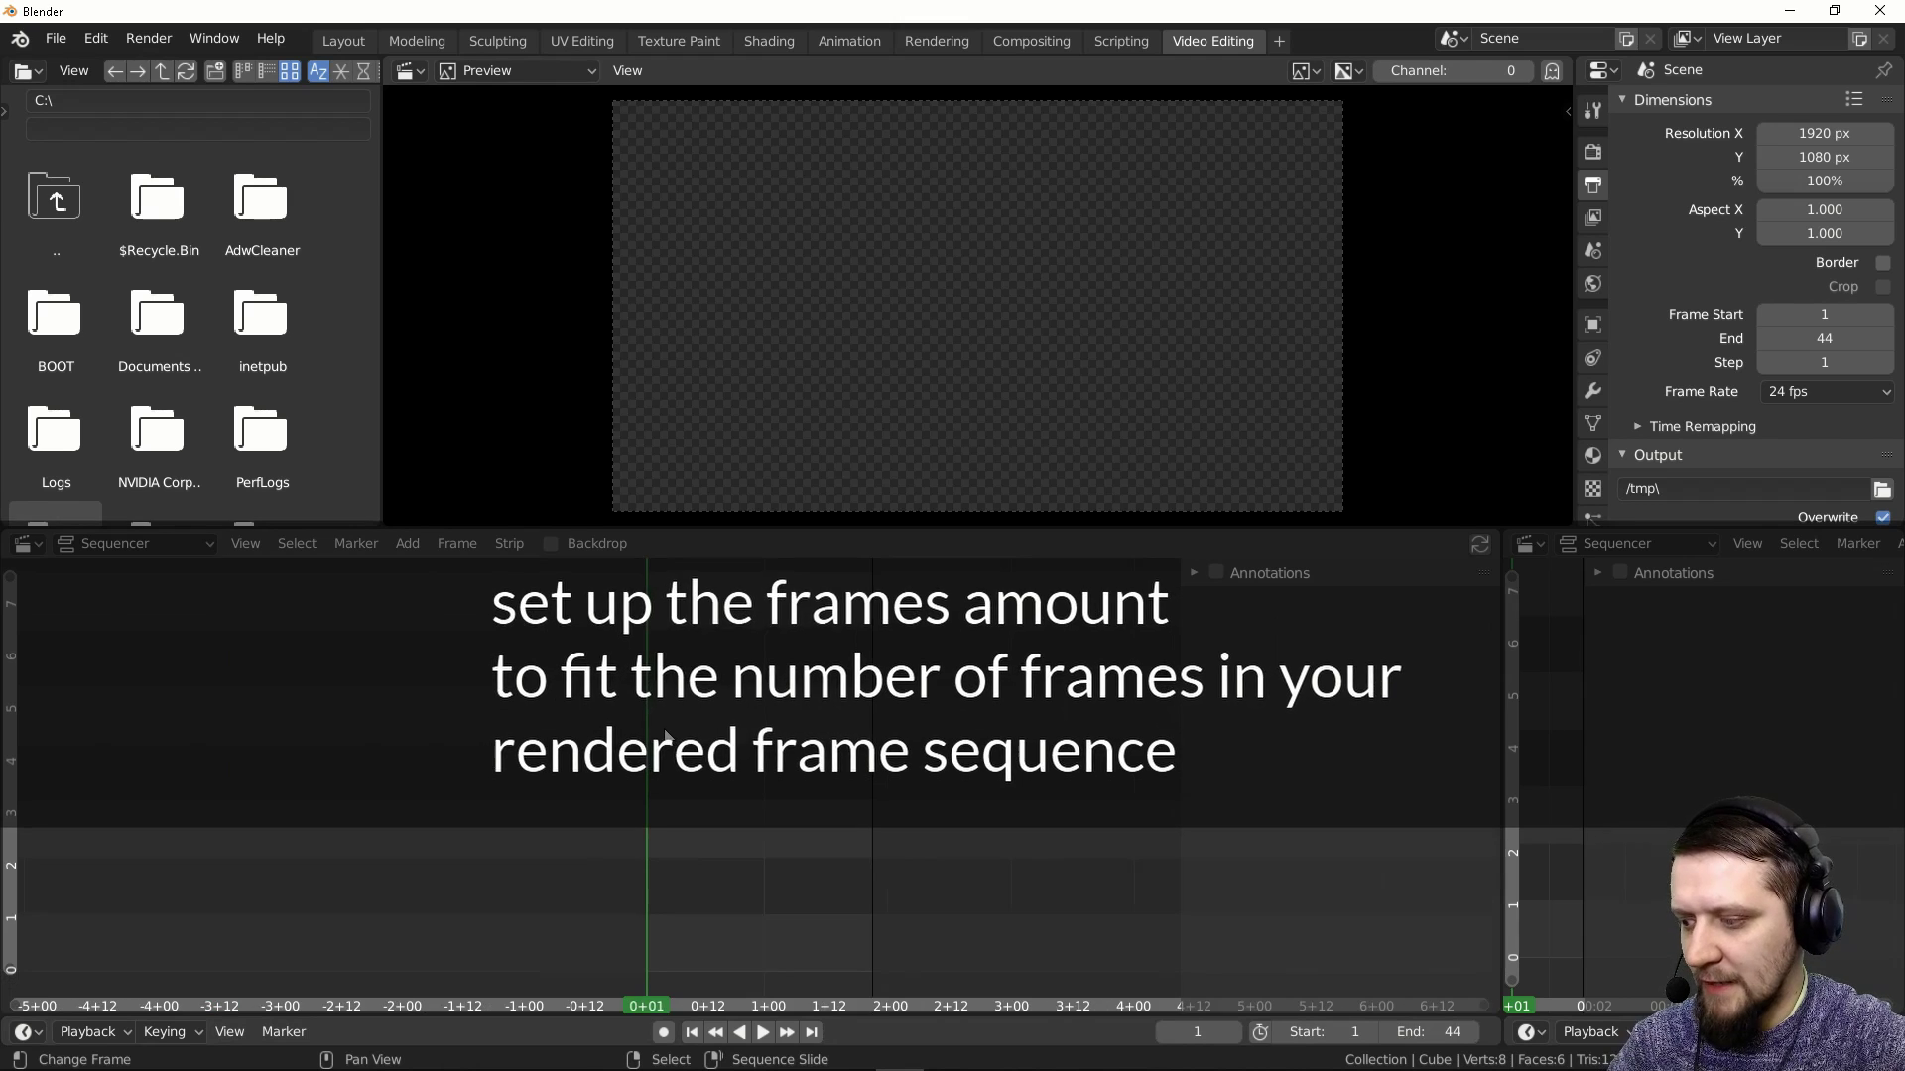
{"action": "key", "text": "shift+a"}
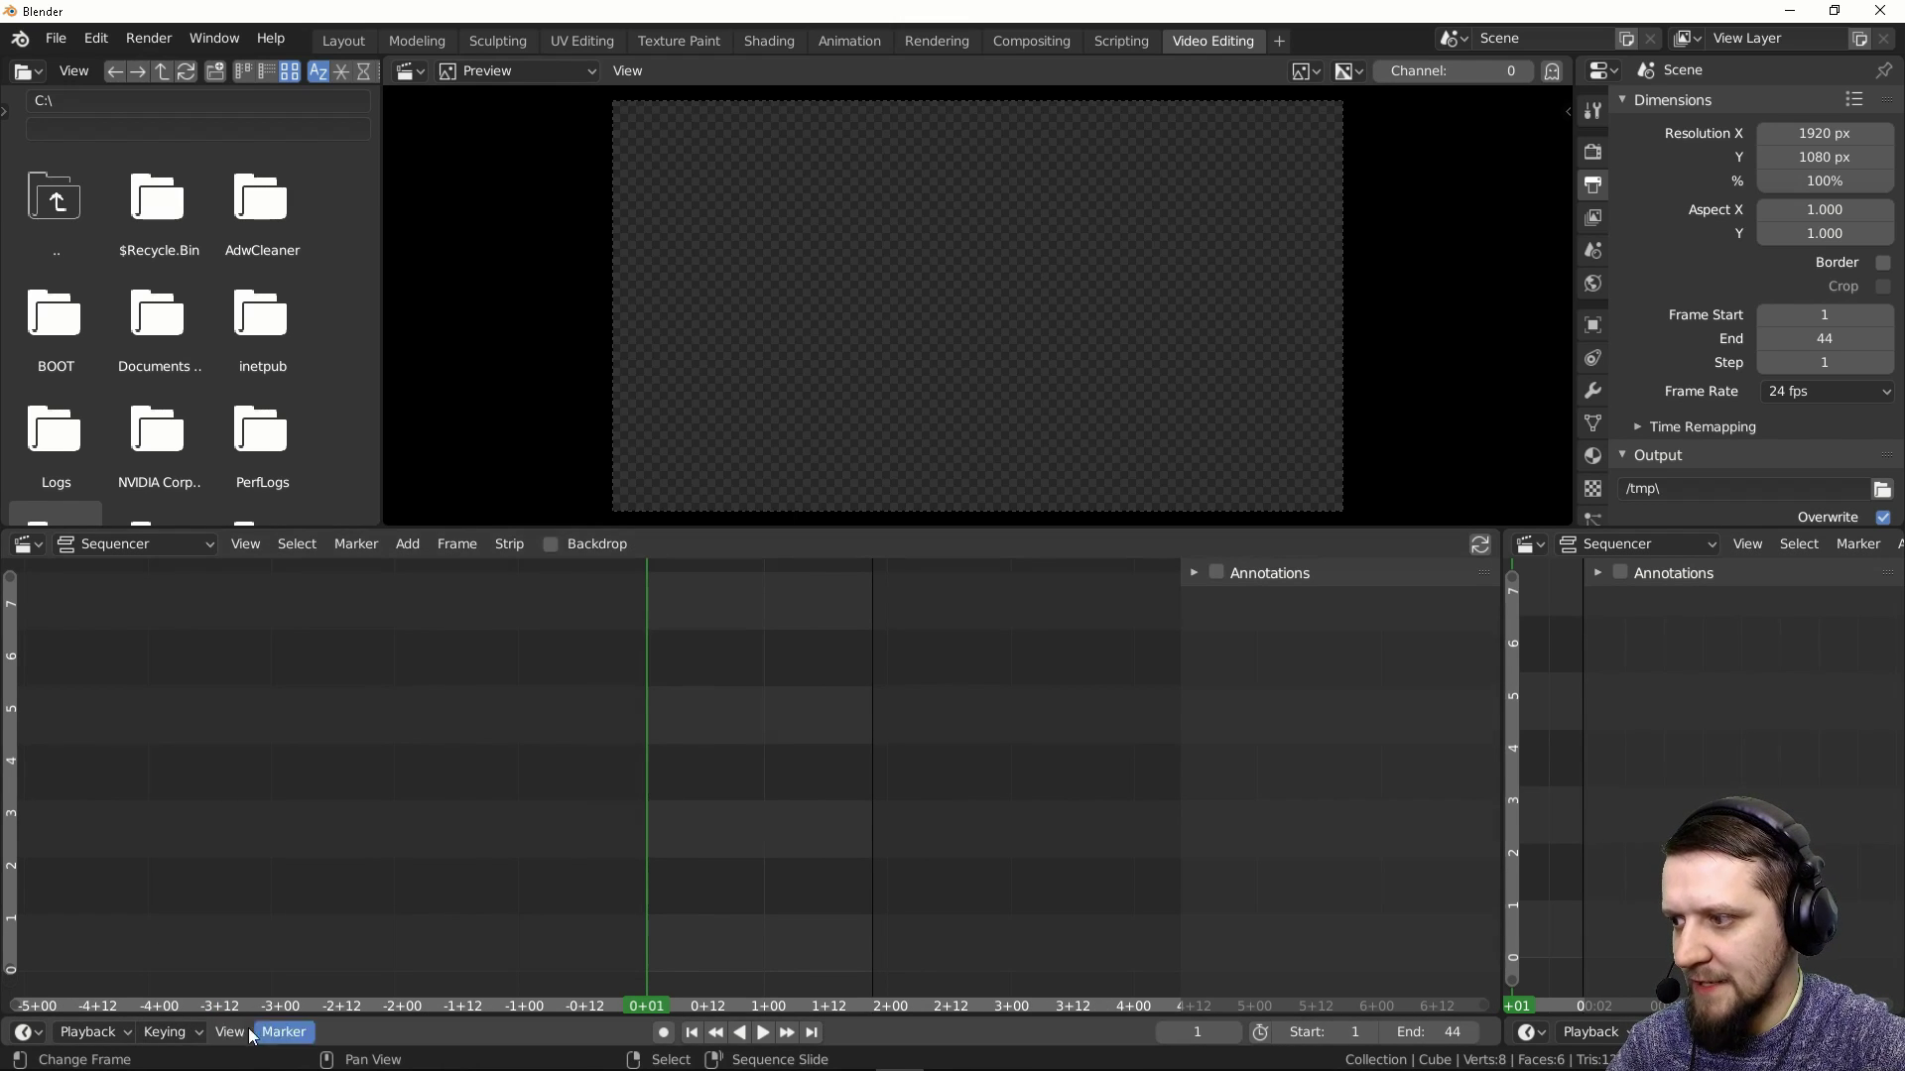
{"action": "left_click", "coordinate": [406, 544]}
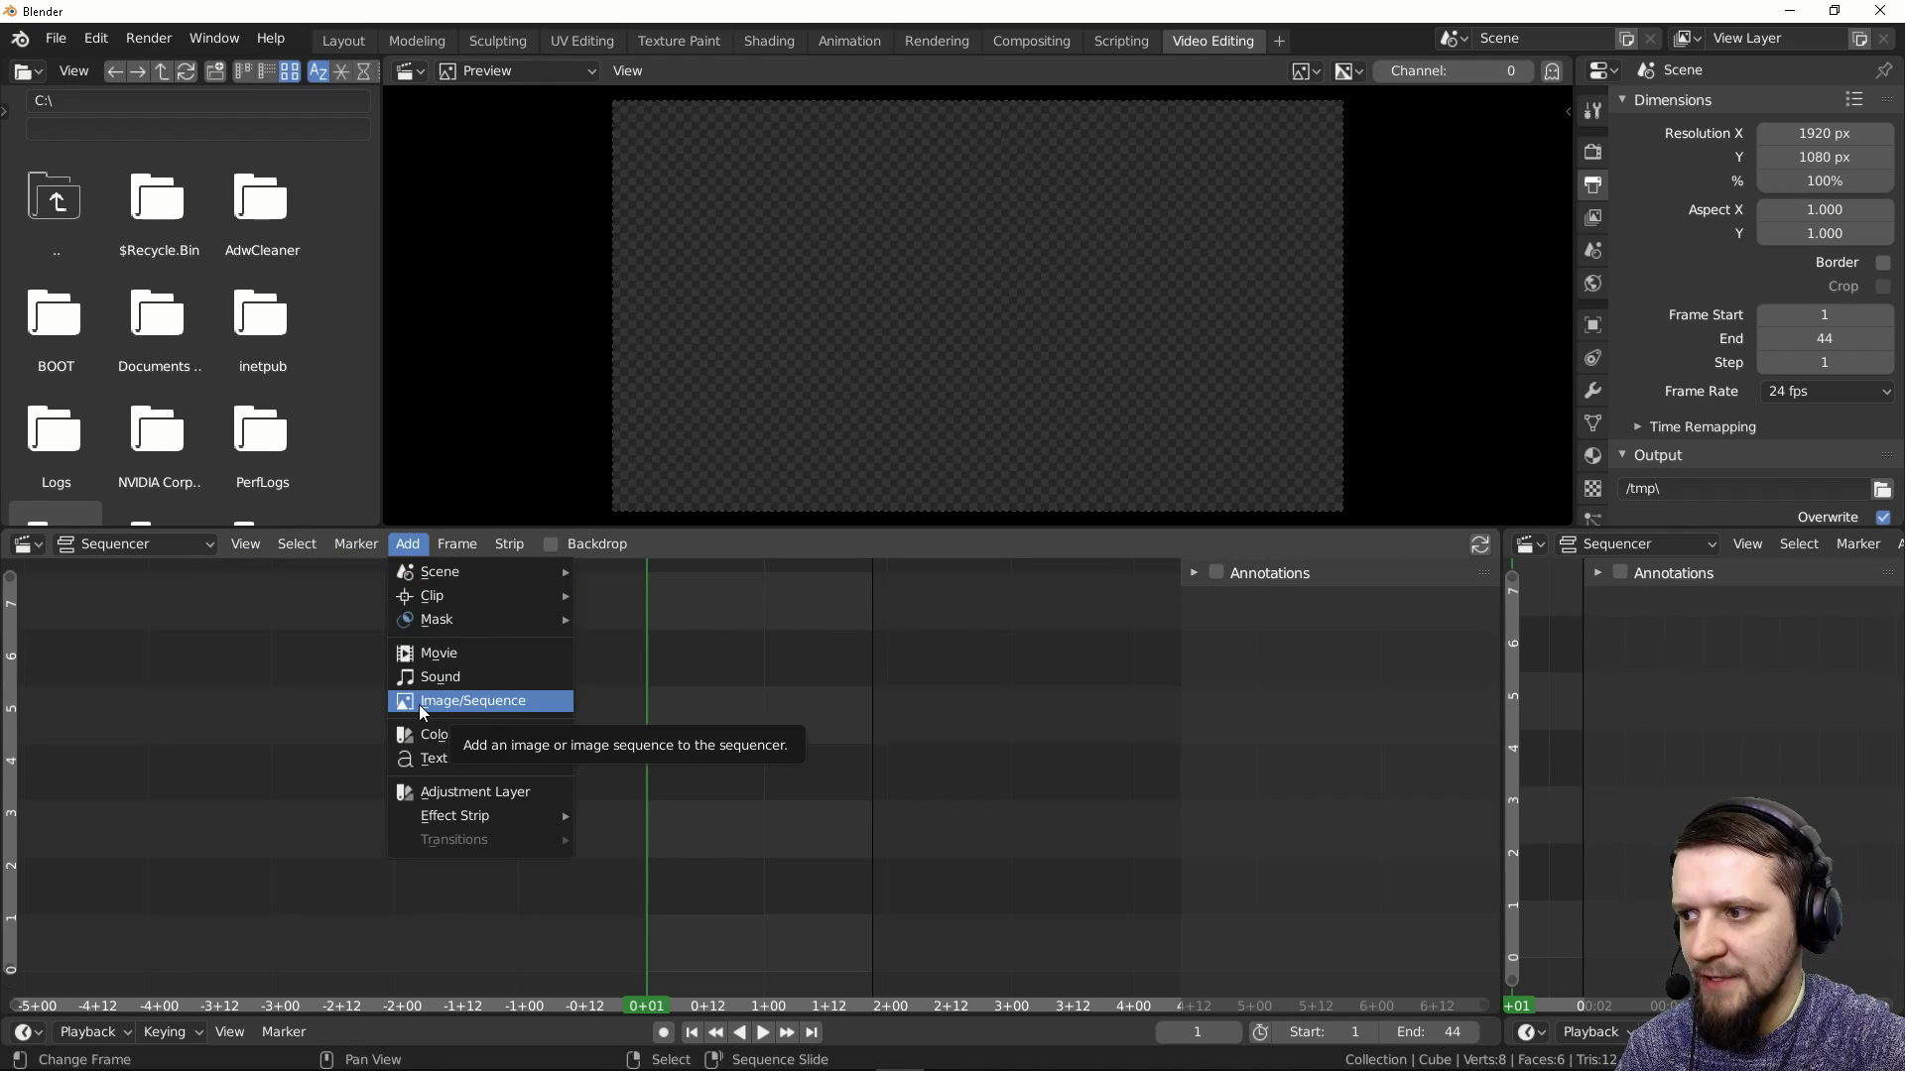
Add all 44 compositedSHOT1 PNG frames from animatons\composited\SHOT1 as one image strip
{"action": "left_click", "coordinate": [492, 701]}
{"action": "left_click", "coordinate": [91, 485]}
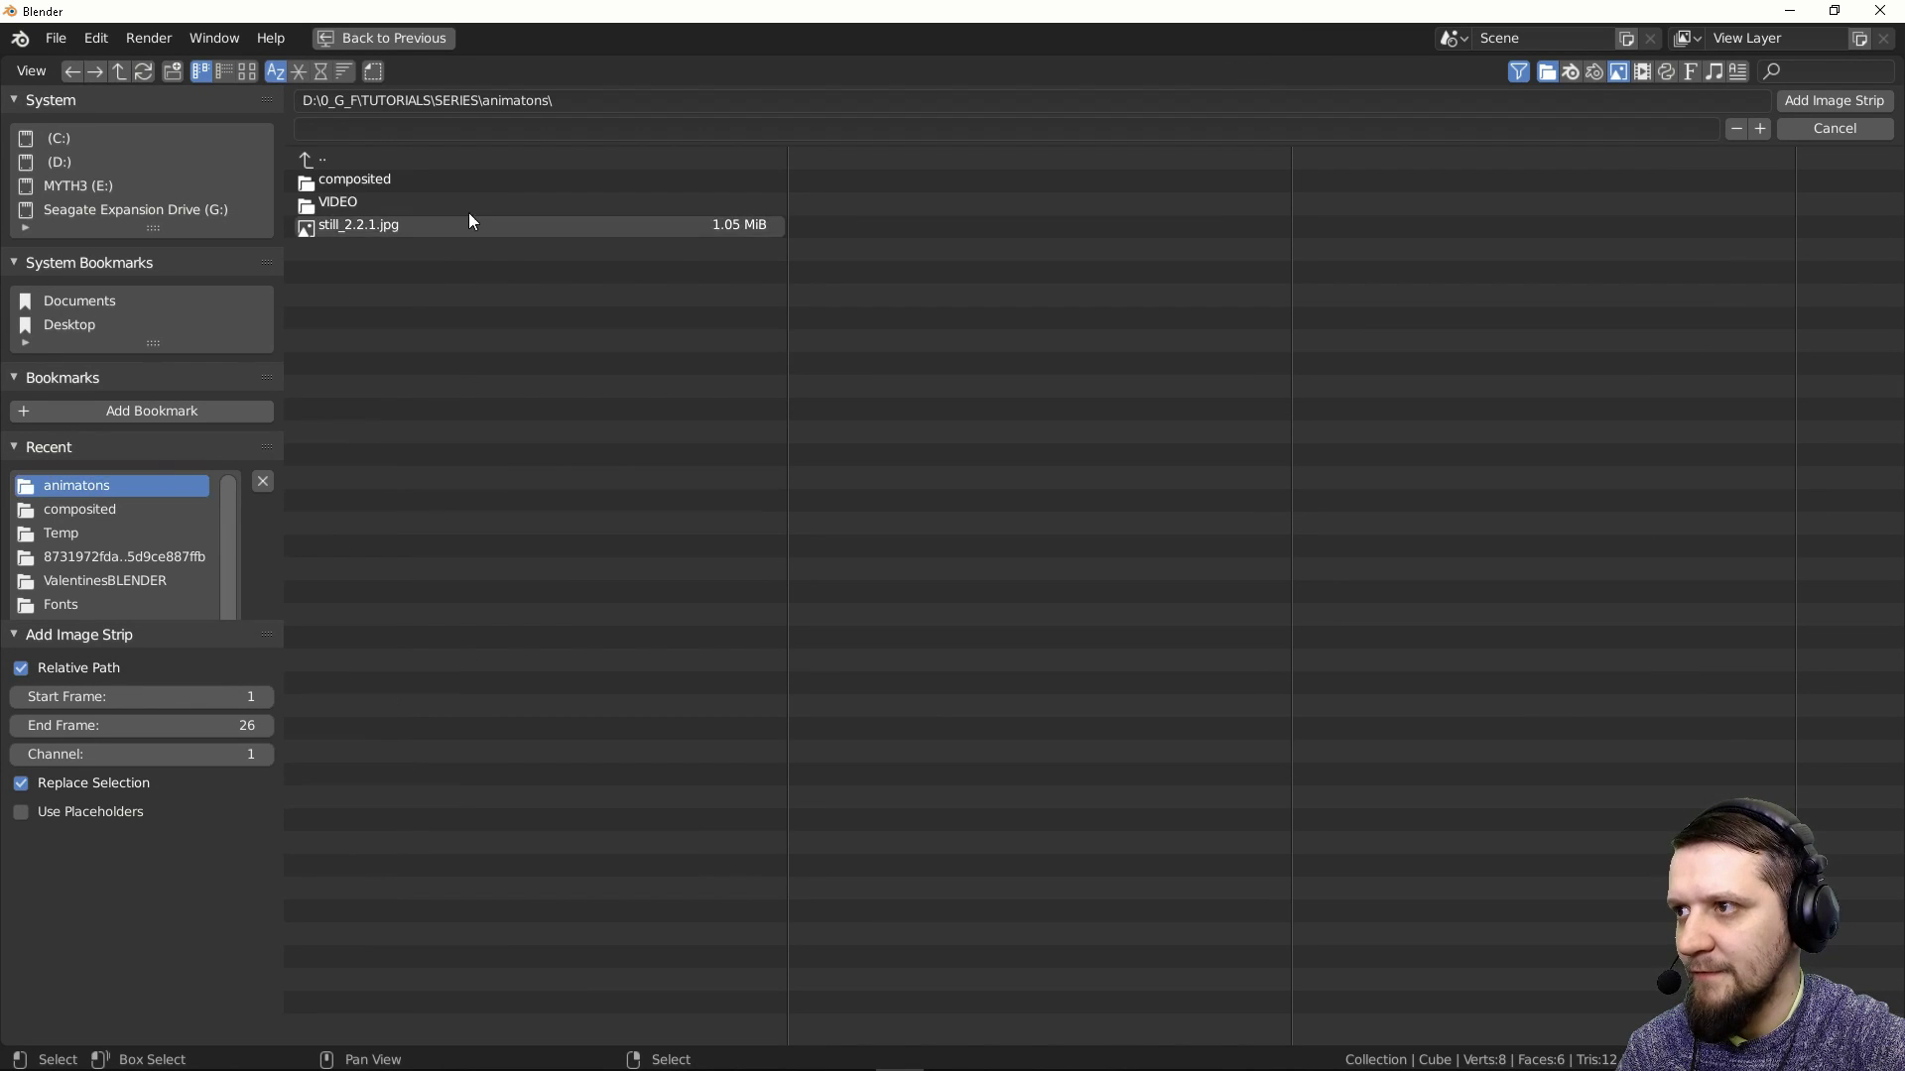
{"action": "double_click", "coordinate": [372, 183]}
{"action": "double_click", "coordinate": [372, 183]}
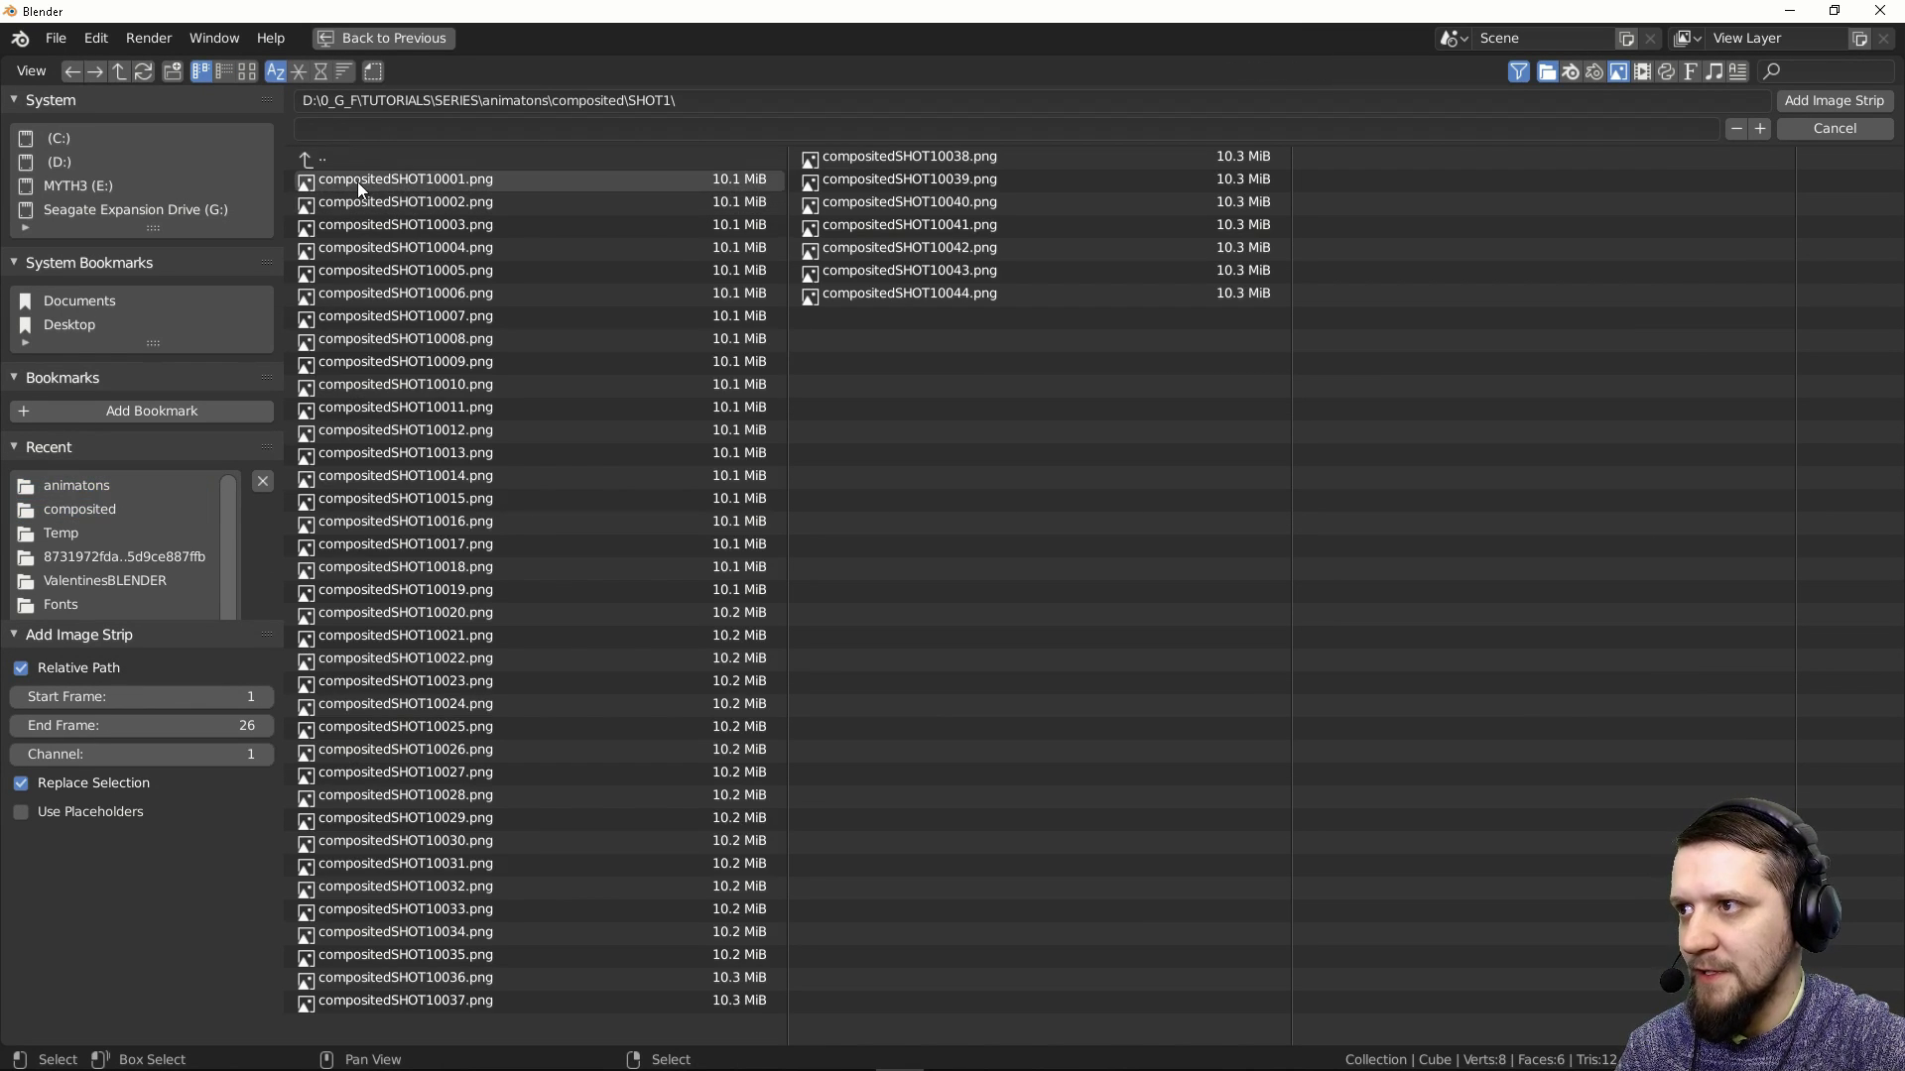
{"action": "left_click", "coordinate": [360, 180]}
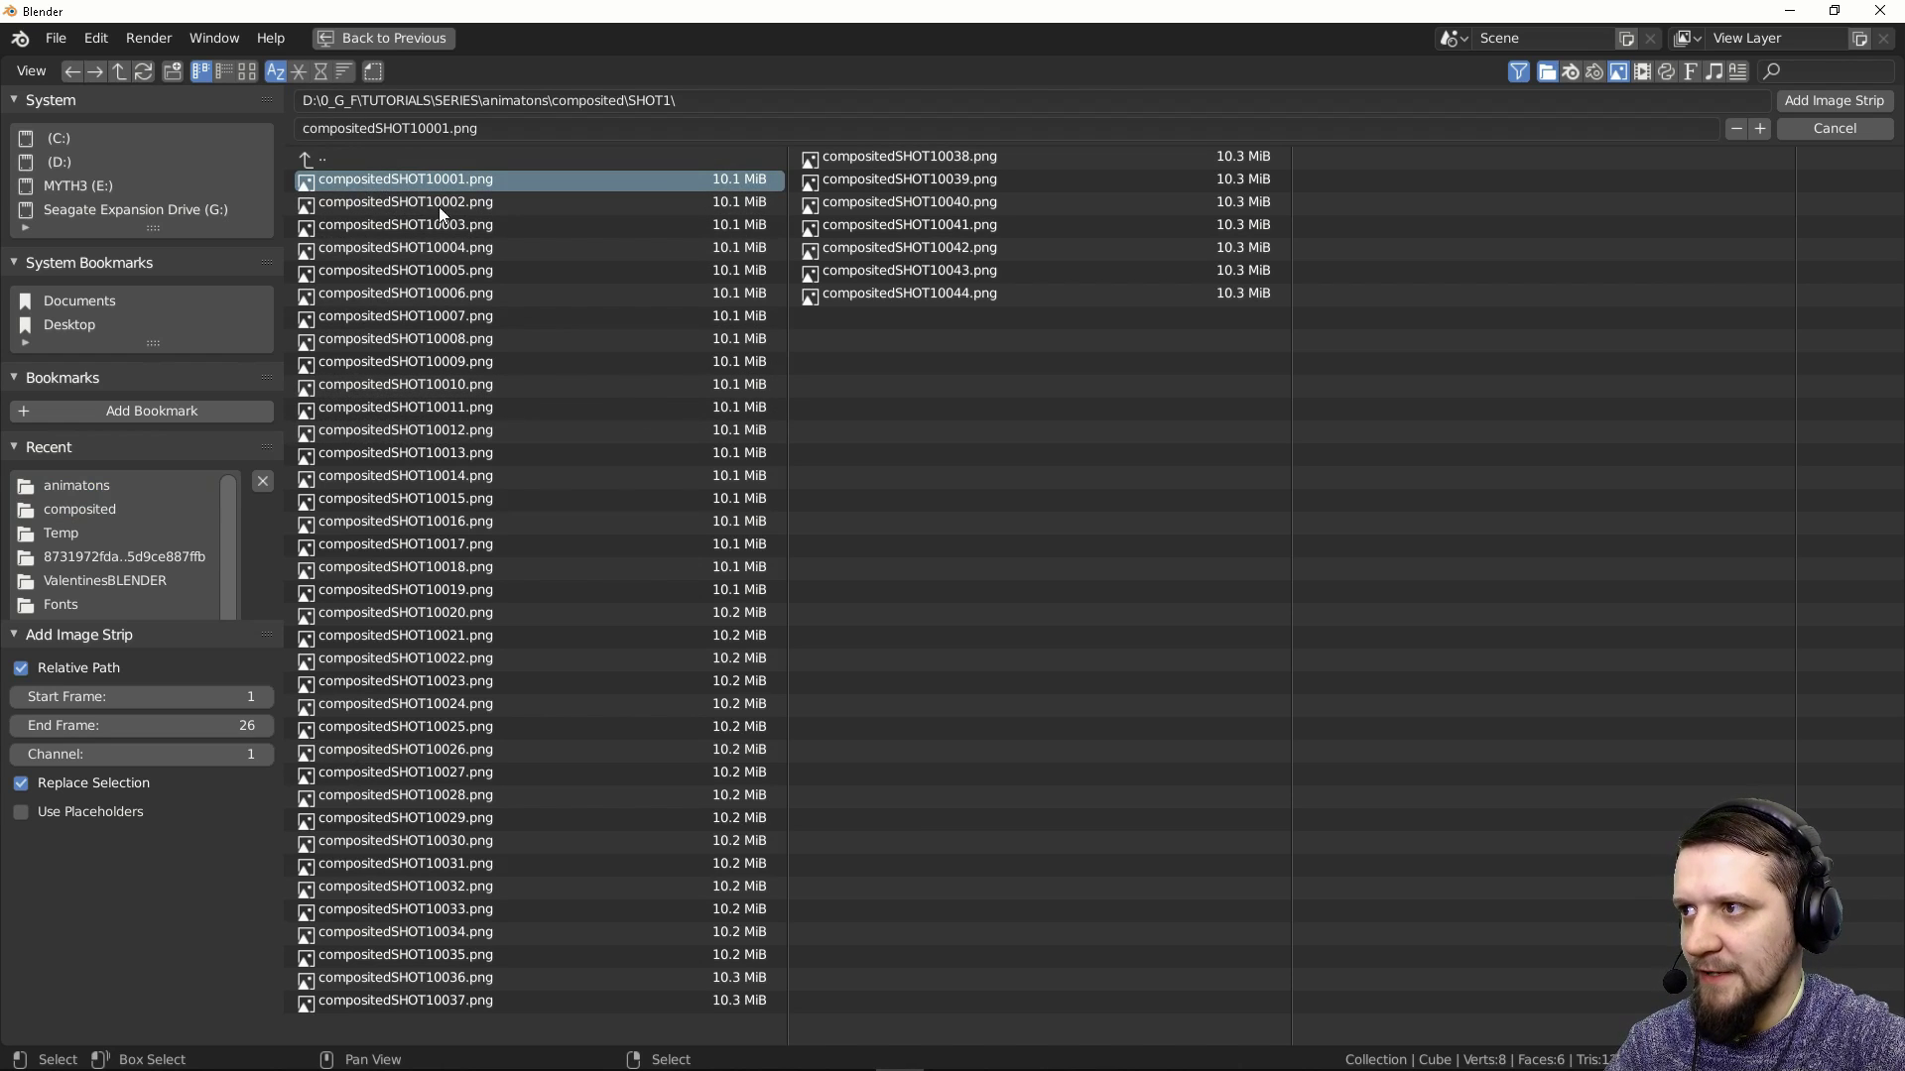
{"action": "left_click", "coordinate": [893, 291], "text": "shift"}
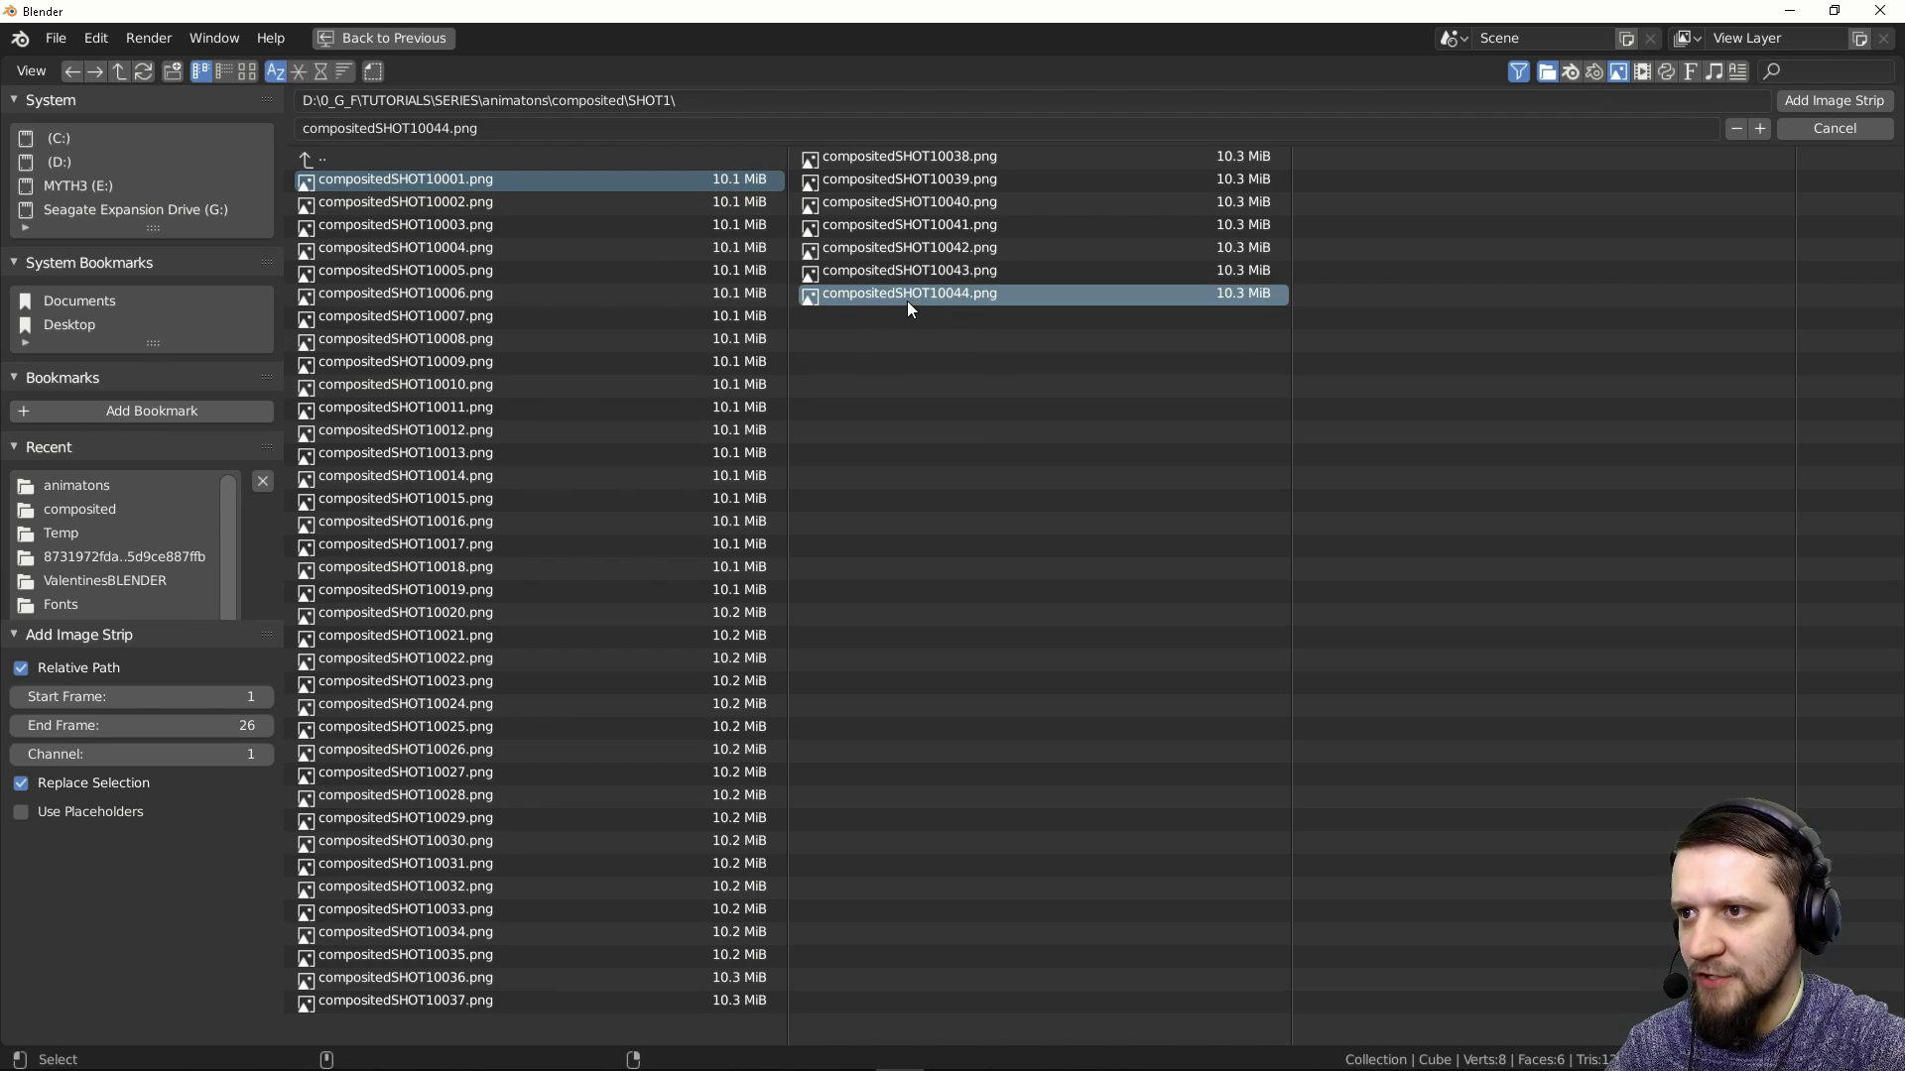
{"action": "key", "text": "a"}
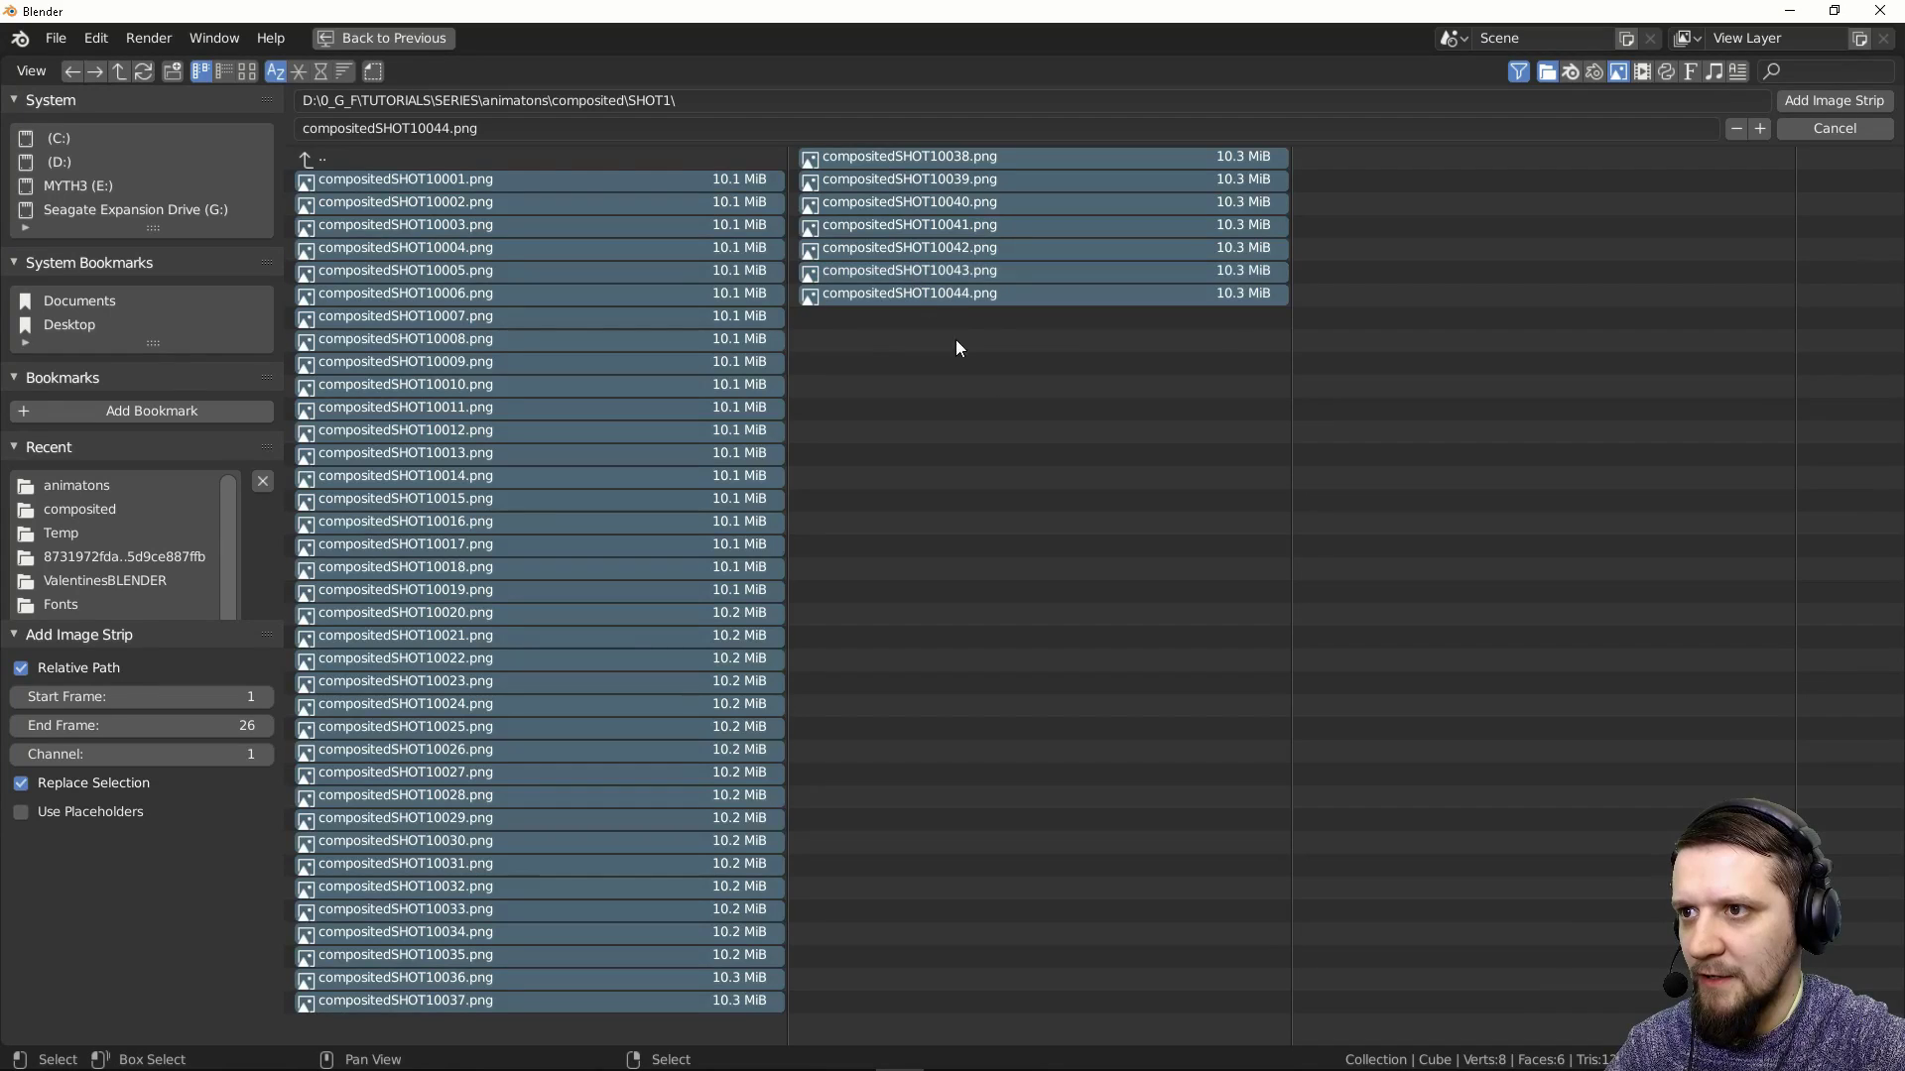
{"action": "left_click", "coordinate": [556, 183]}
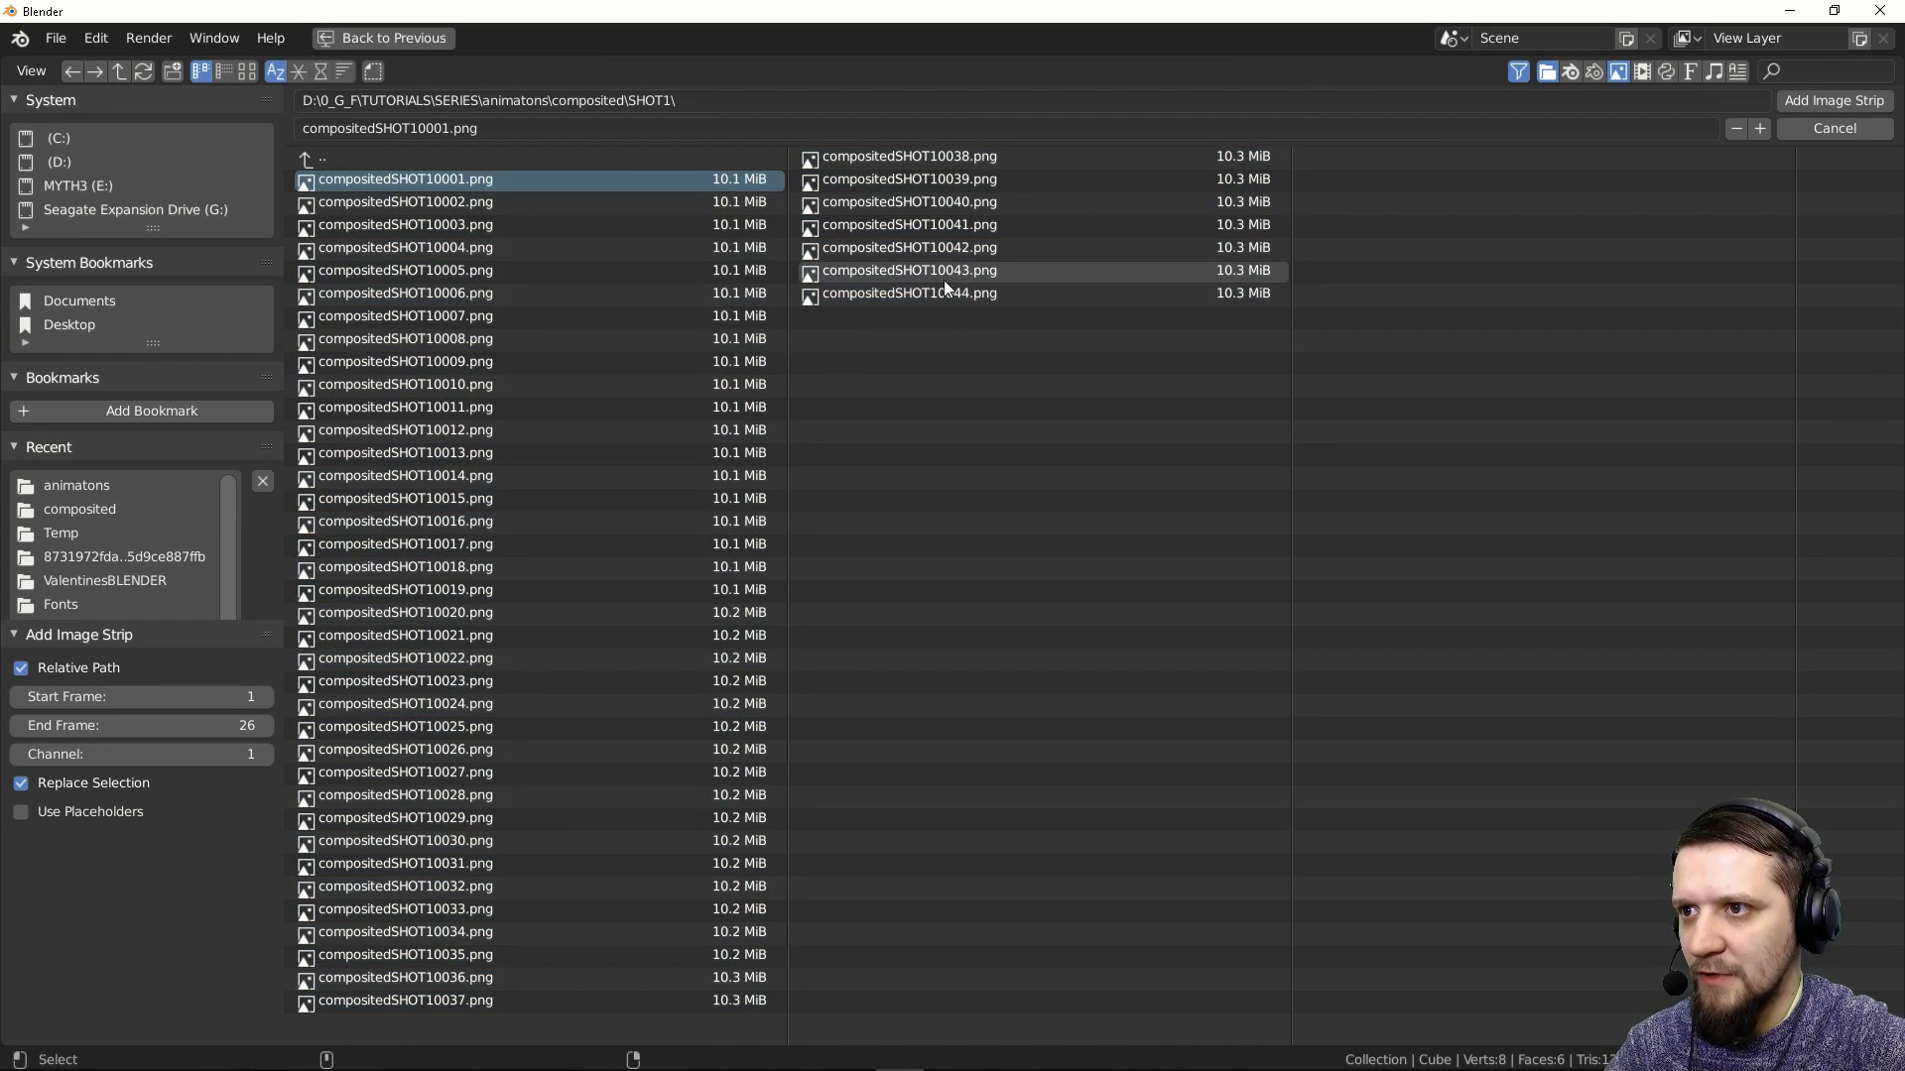
{"action": "key", "text": "a"}
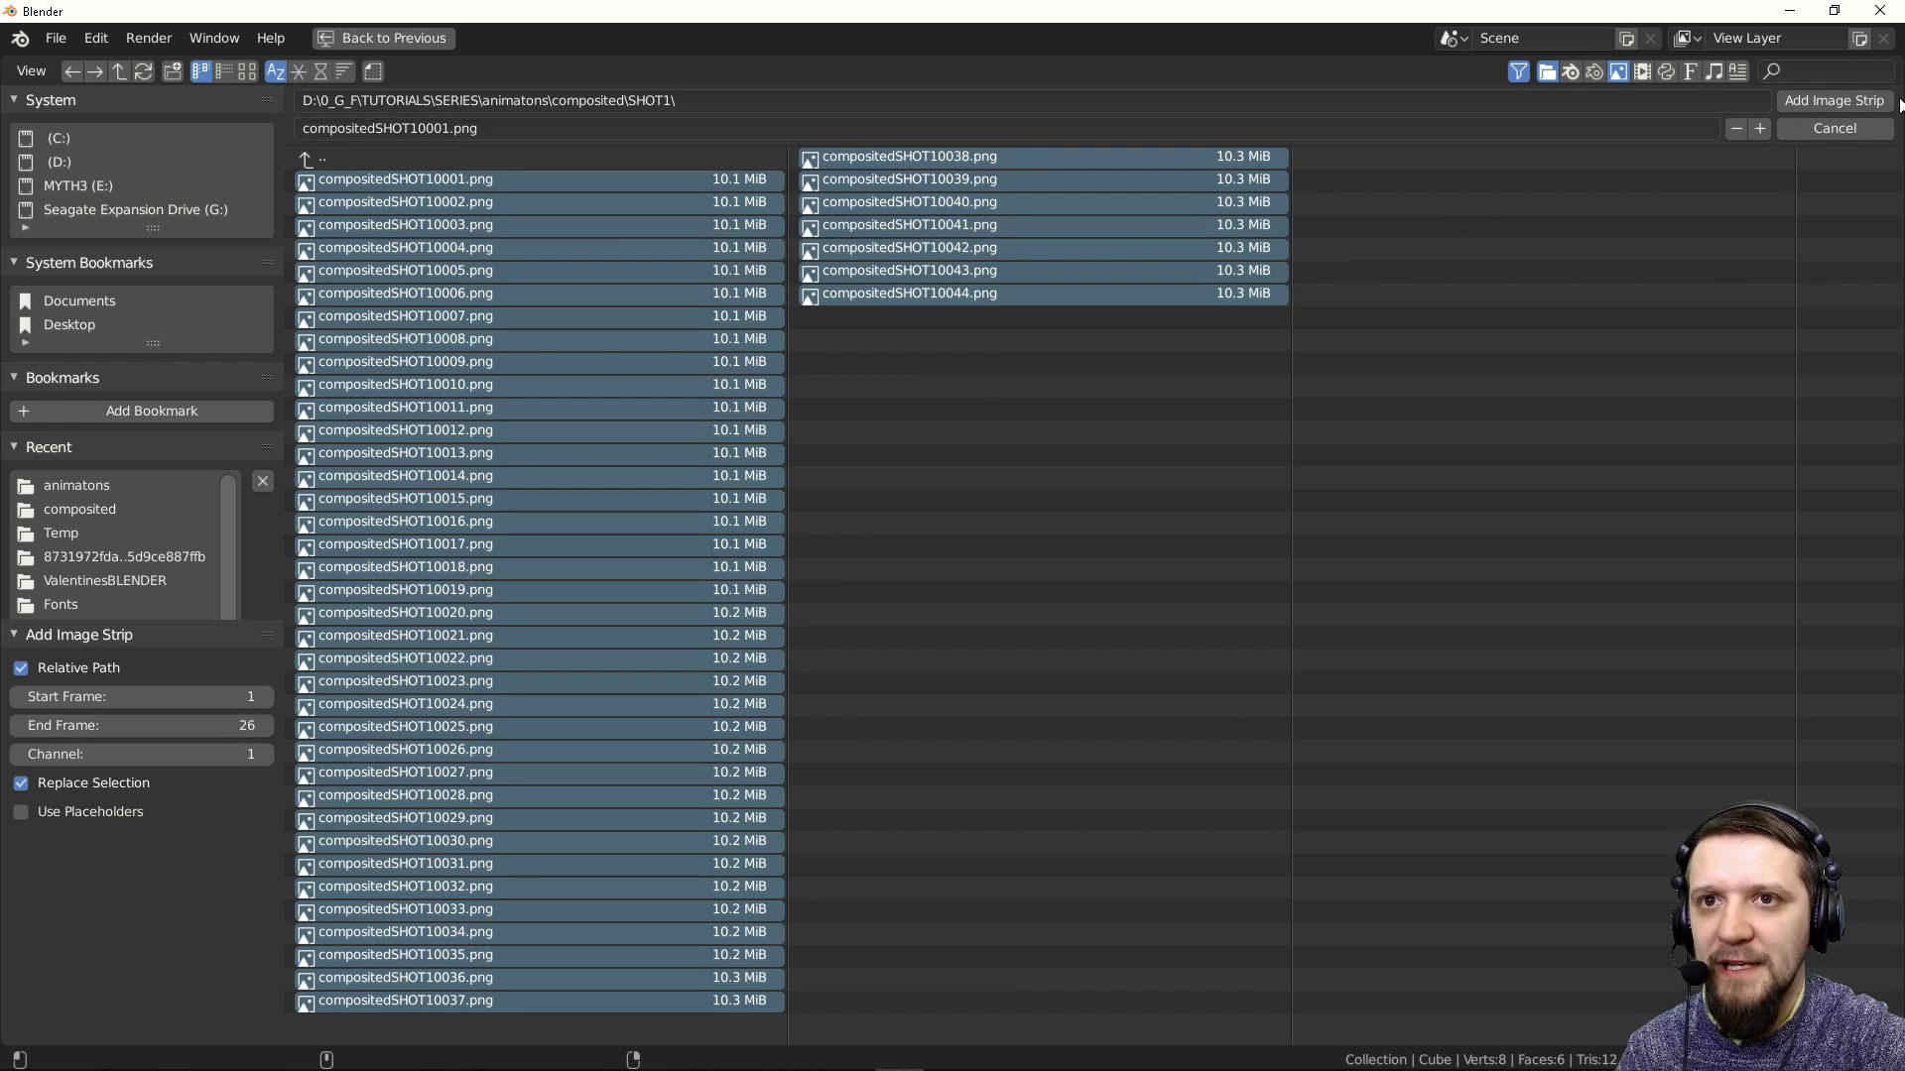
{"action": "left_click", "coordinate": [1839, 99]}
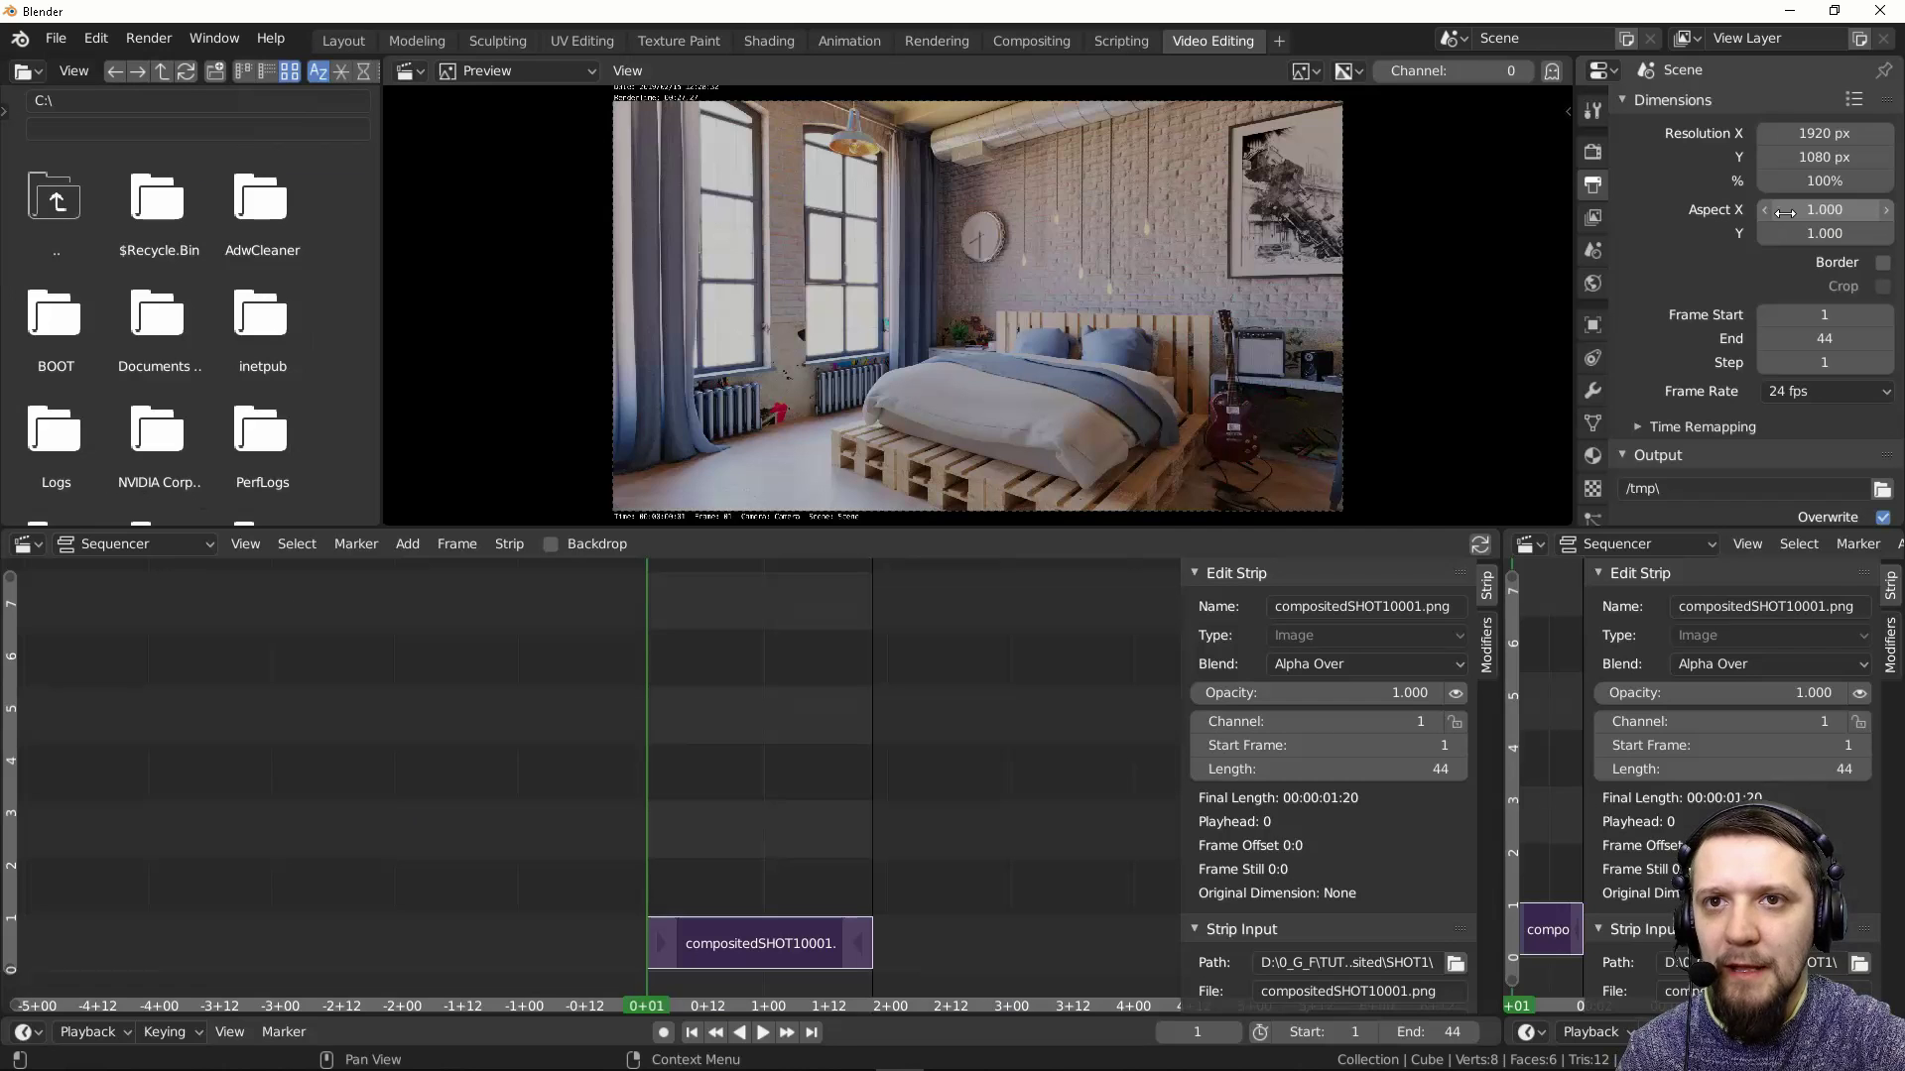
Zoom into the preview and play back the image sequence
{"action": "scroll", "coordinate": [1131, 210], "scroll_direction": "up", "scroll_amount": 2}
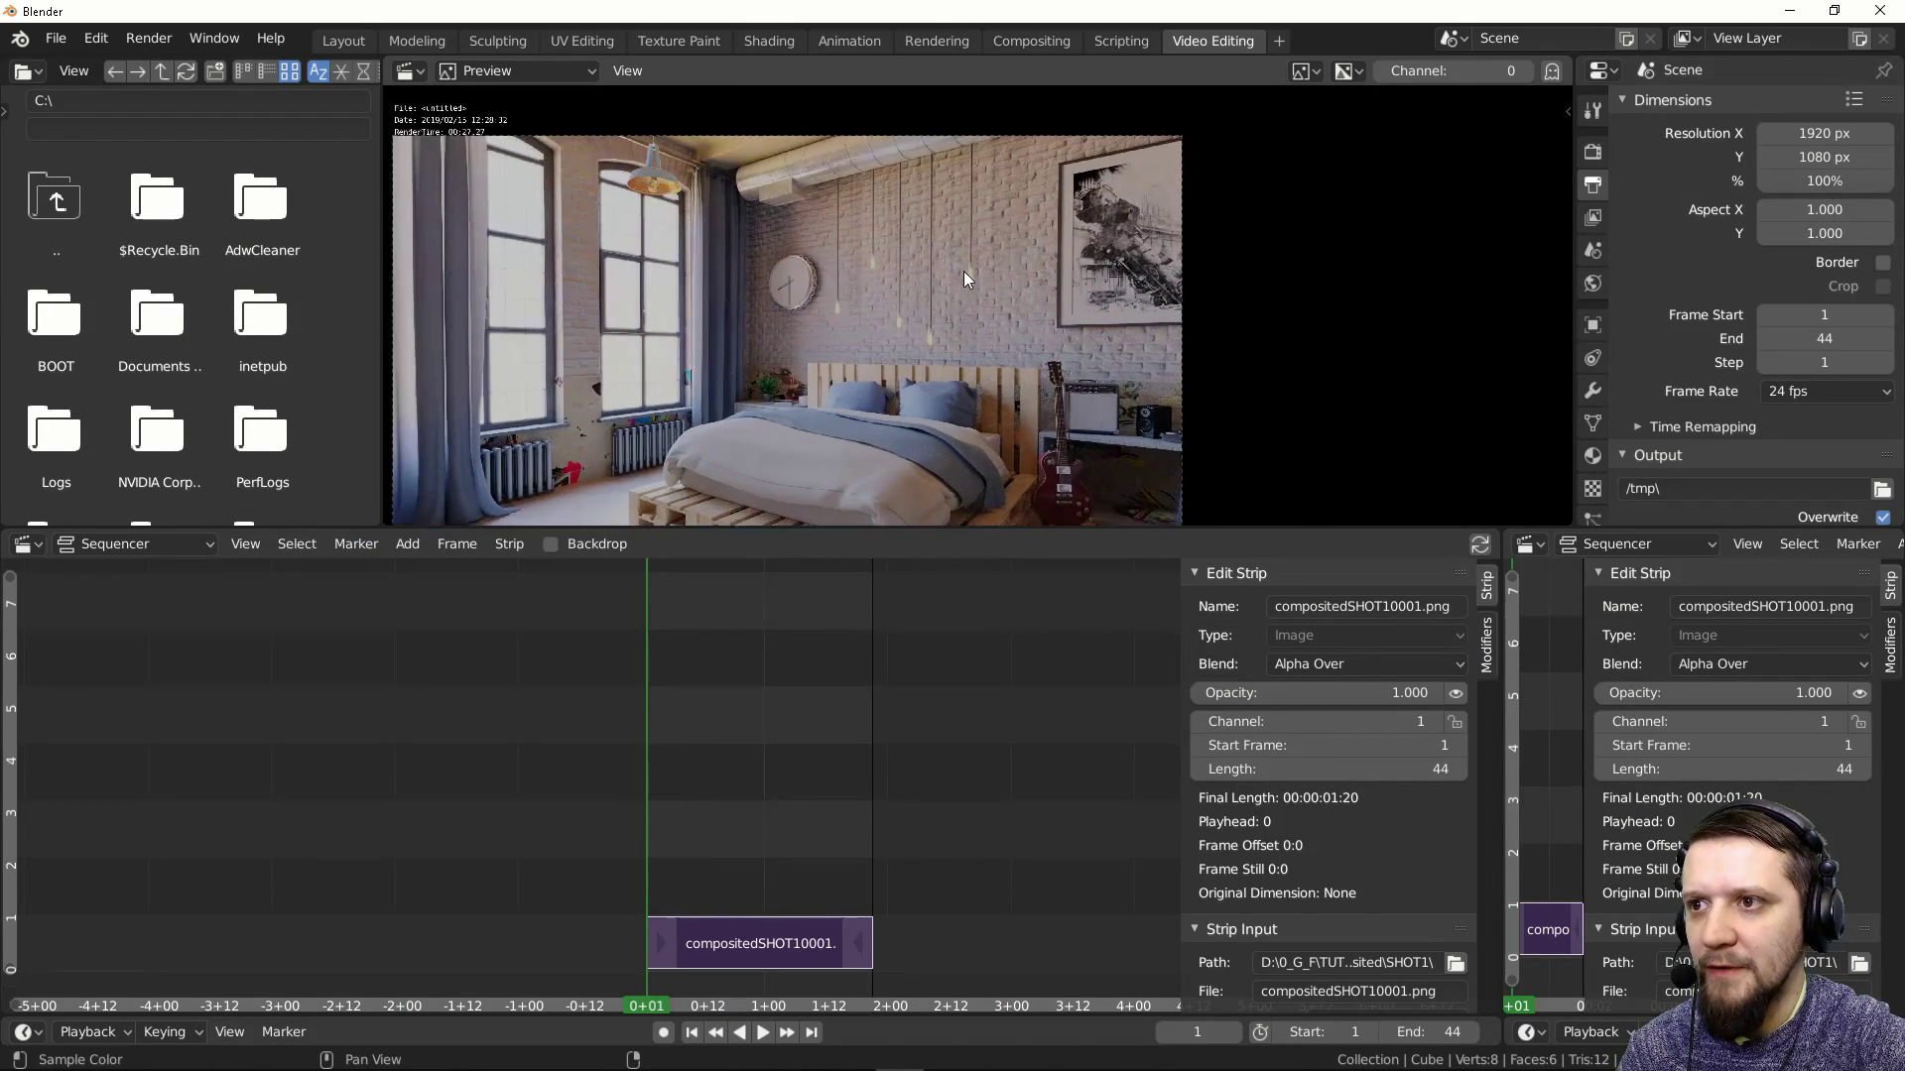
{"action": "middle_click_drag", "start_coordinate": [963, 271], "coordinate": [1108, 186]}
{"action": "scroll", "coordinate": [1008, 516], "scroll_direction": "down", "scroll_amount": 2}
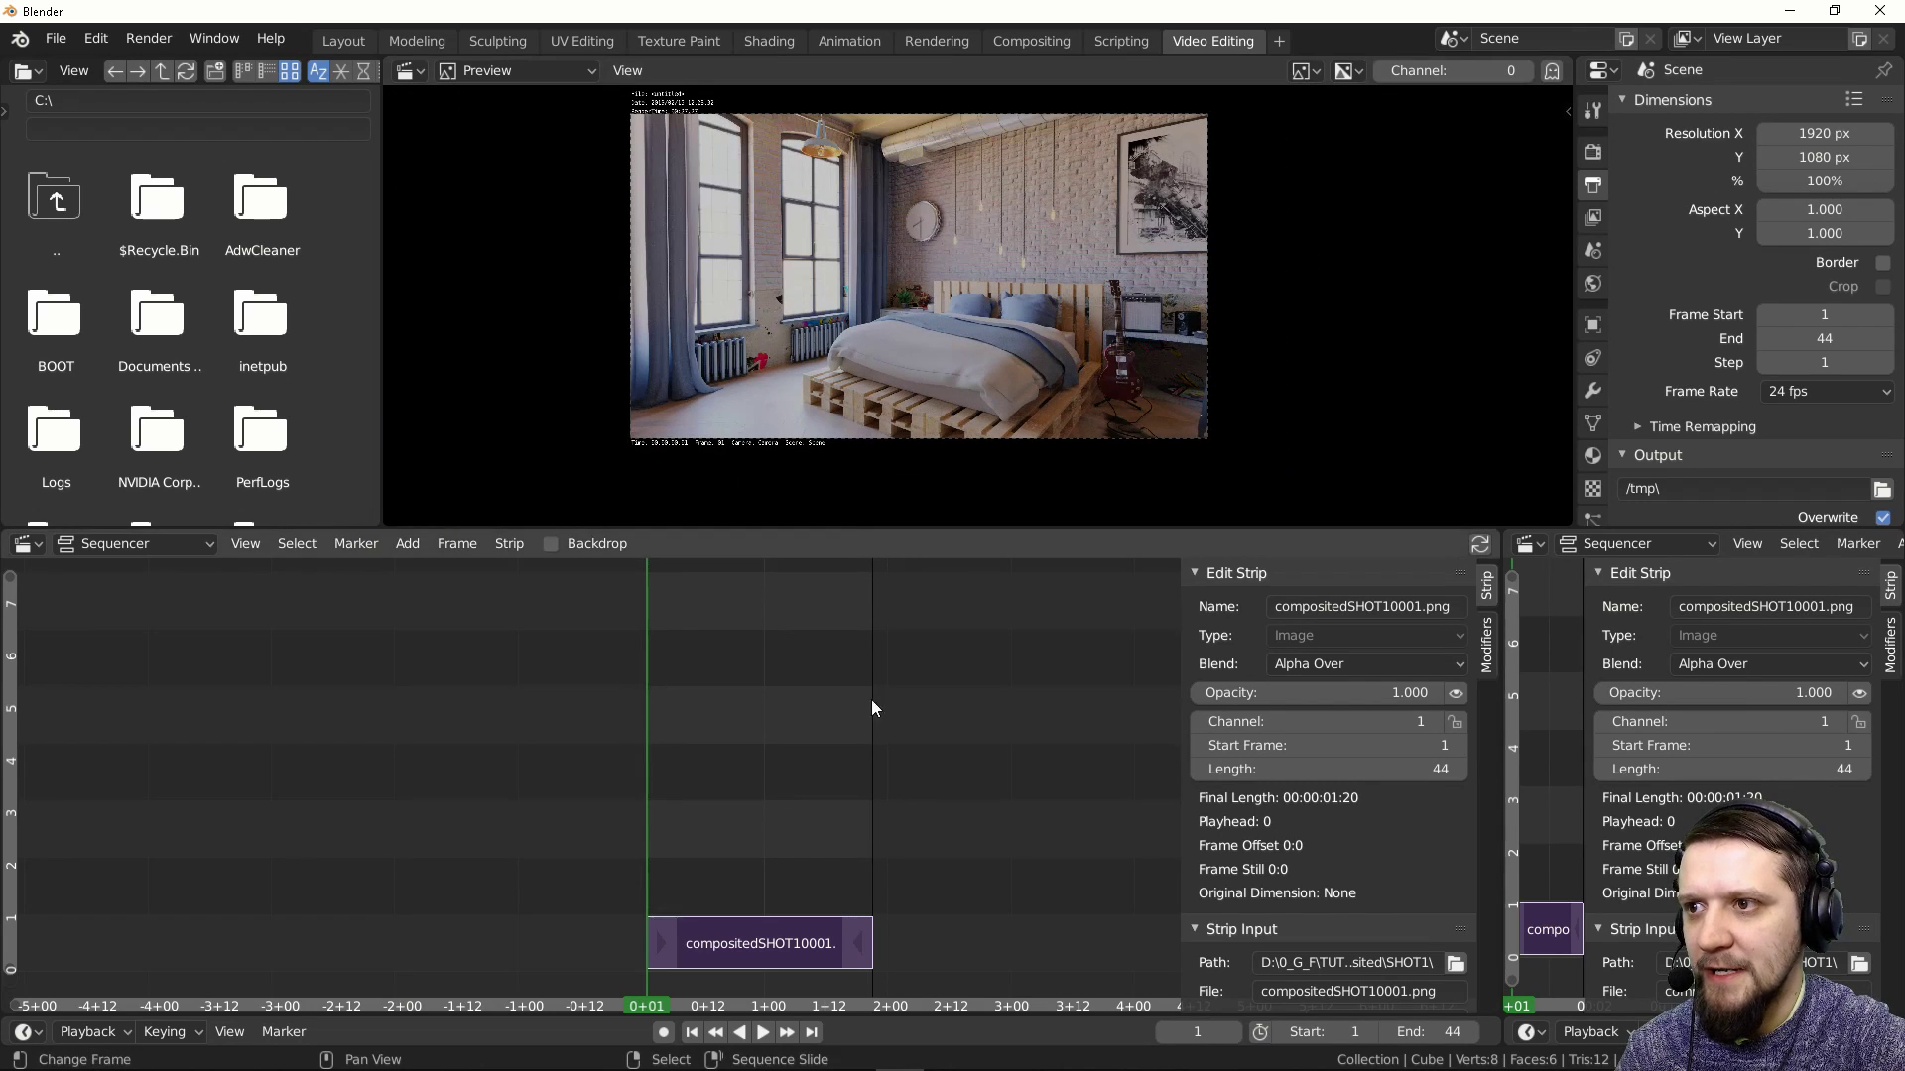
{"action": "key", "text": "space"}
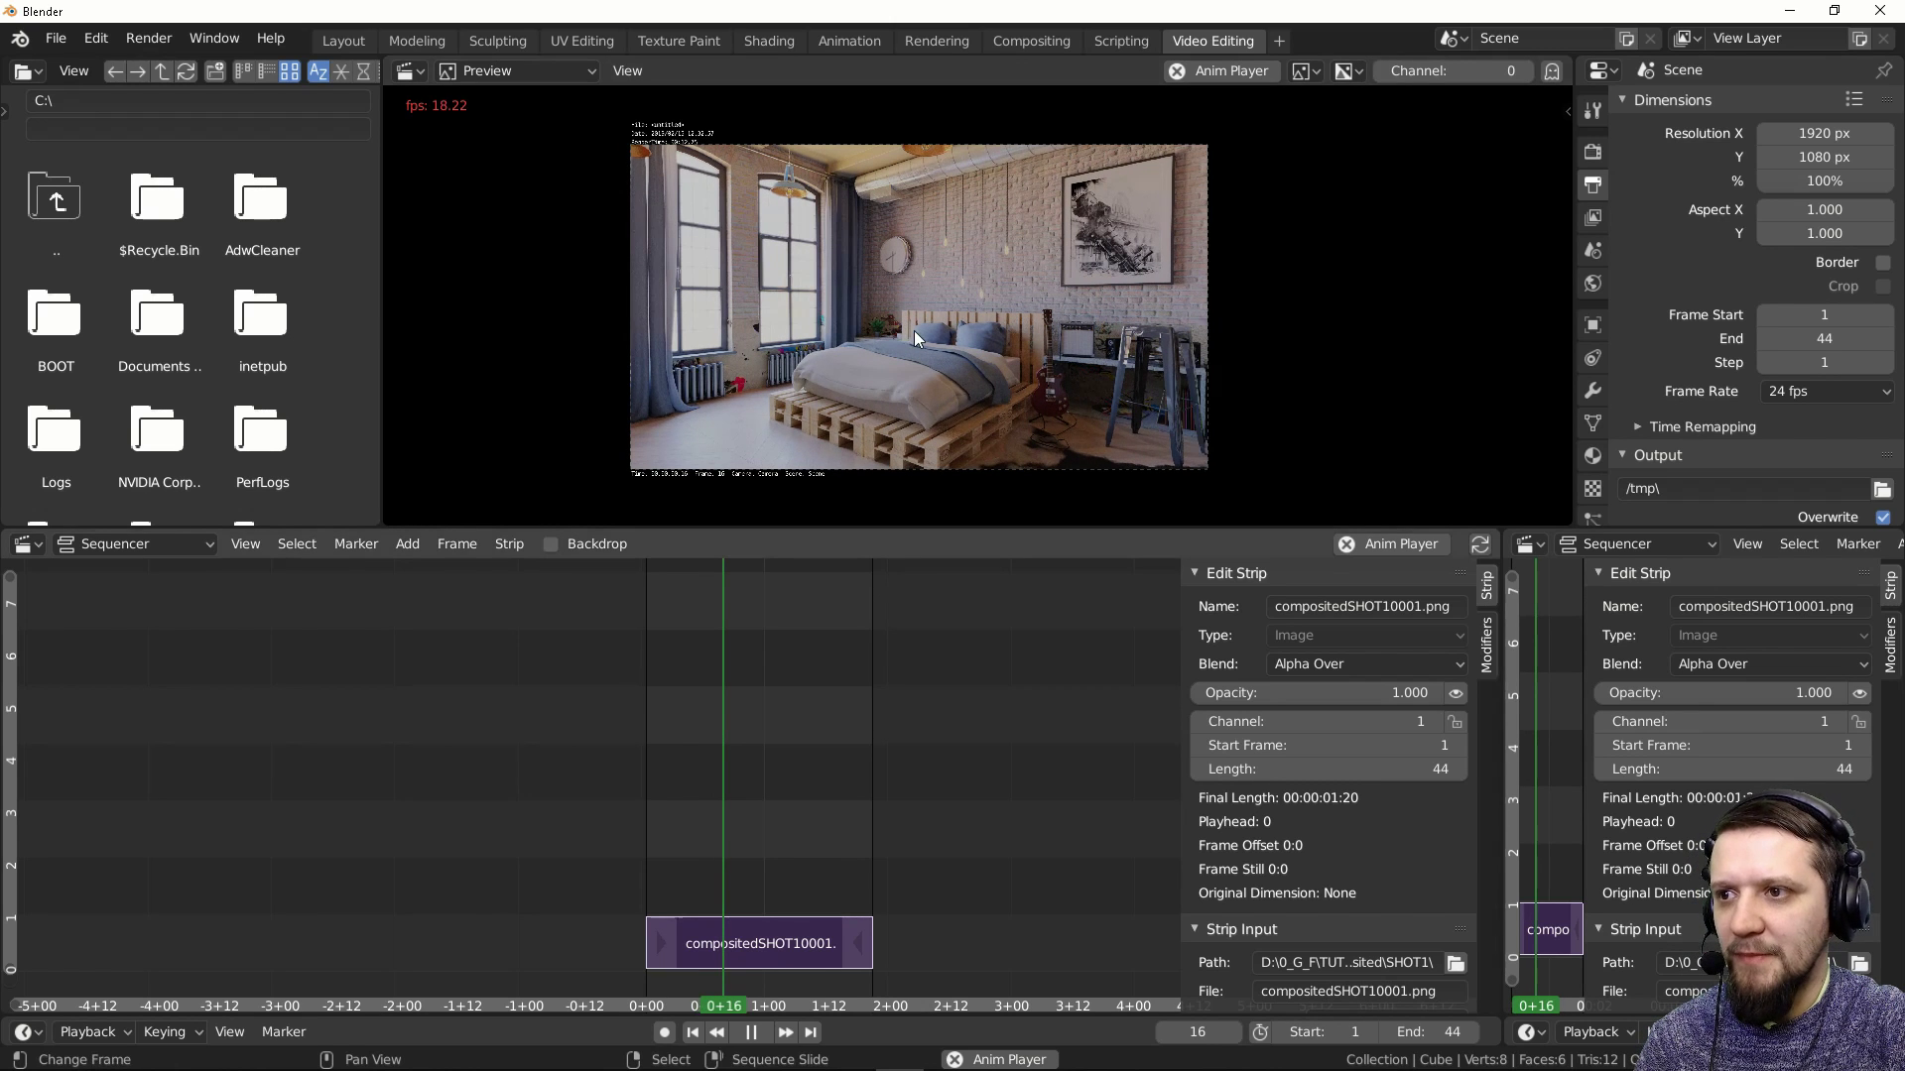
{"action": "key", "text": "Escape"}
{"action": "scroll", "coordinate": [859, 907], "scroll_direction": "up", "scroll_amount": 2}
{"action": "scroll", "coordinate": [1403, 819], "scroll_direction": "down", "scroll_amount": 10}
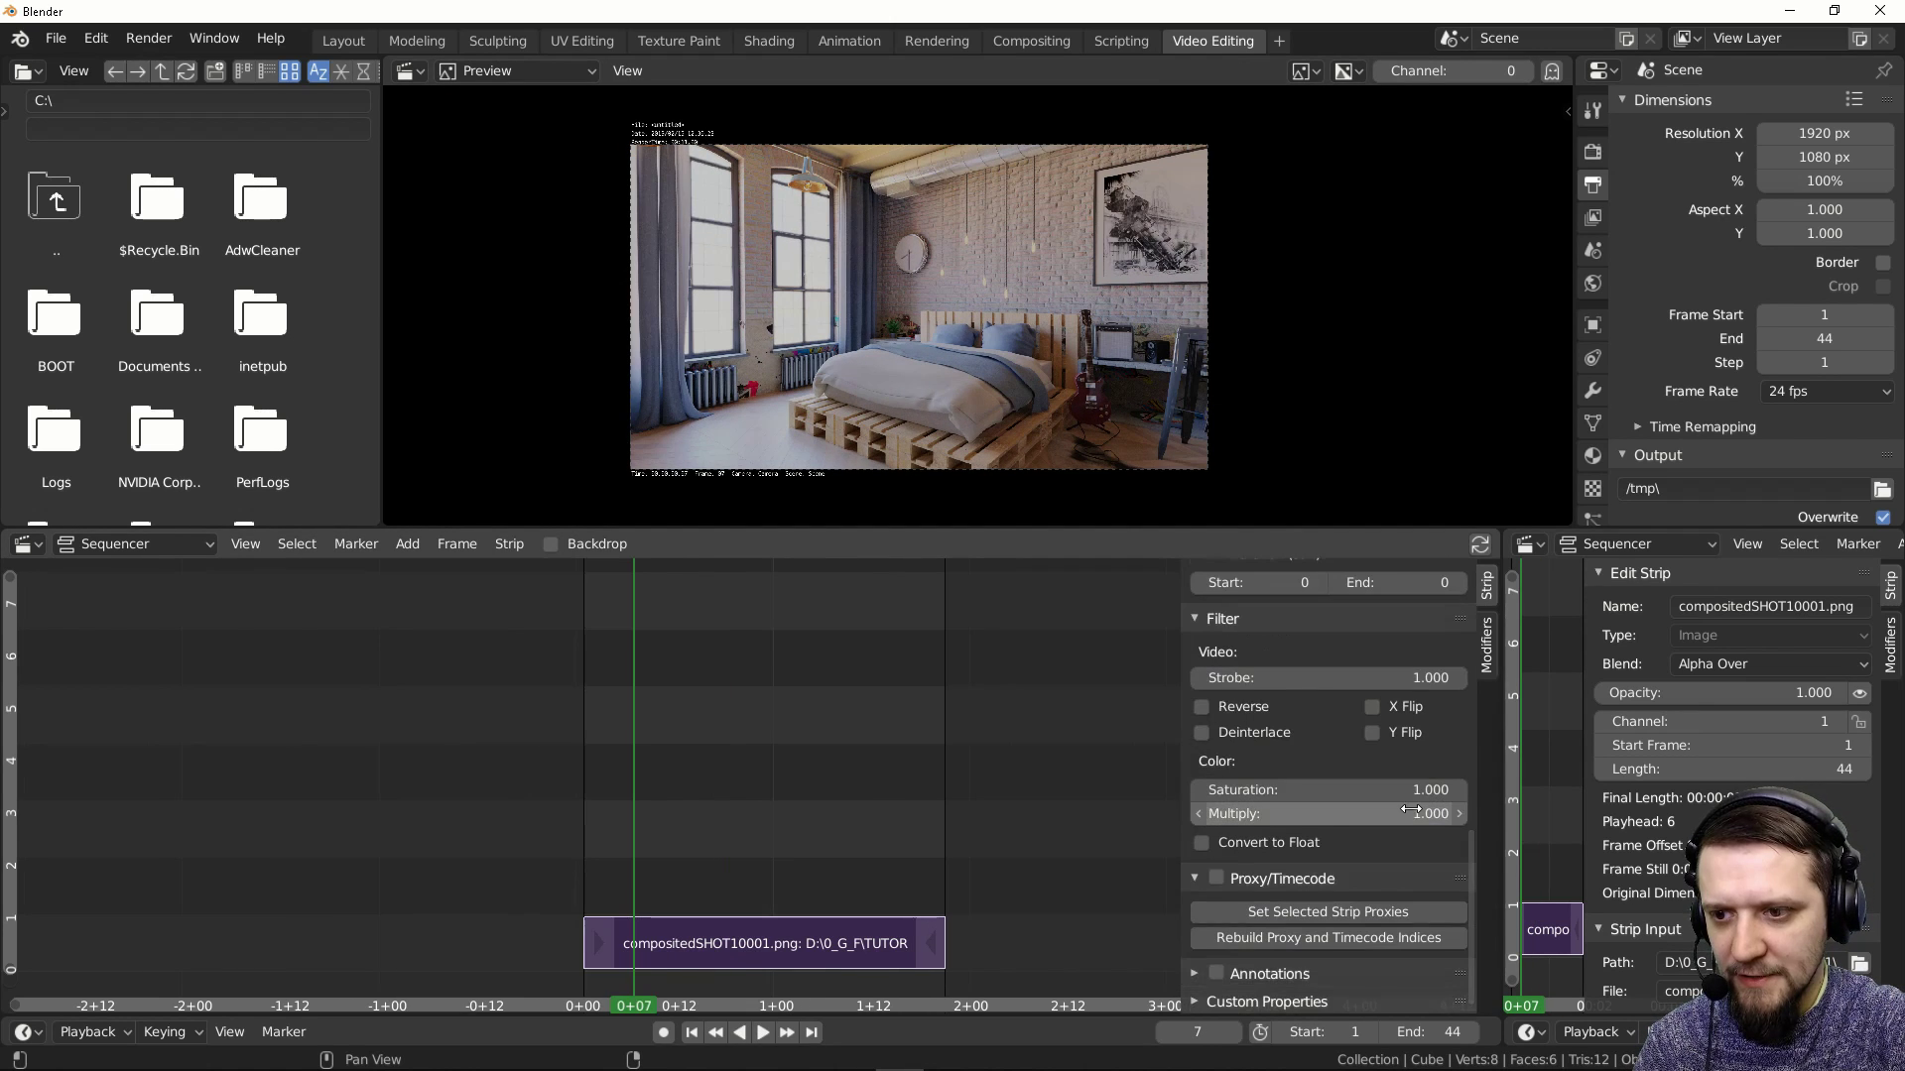
Enable 25% and 50% proxies on the strip and rebuild the proxy files
{"action": "left_click", "coordinate": [1215, 878]}
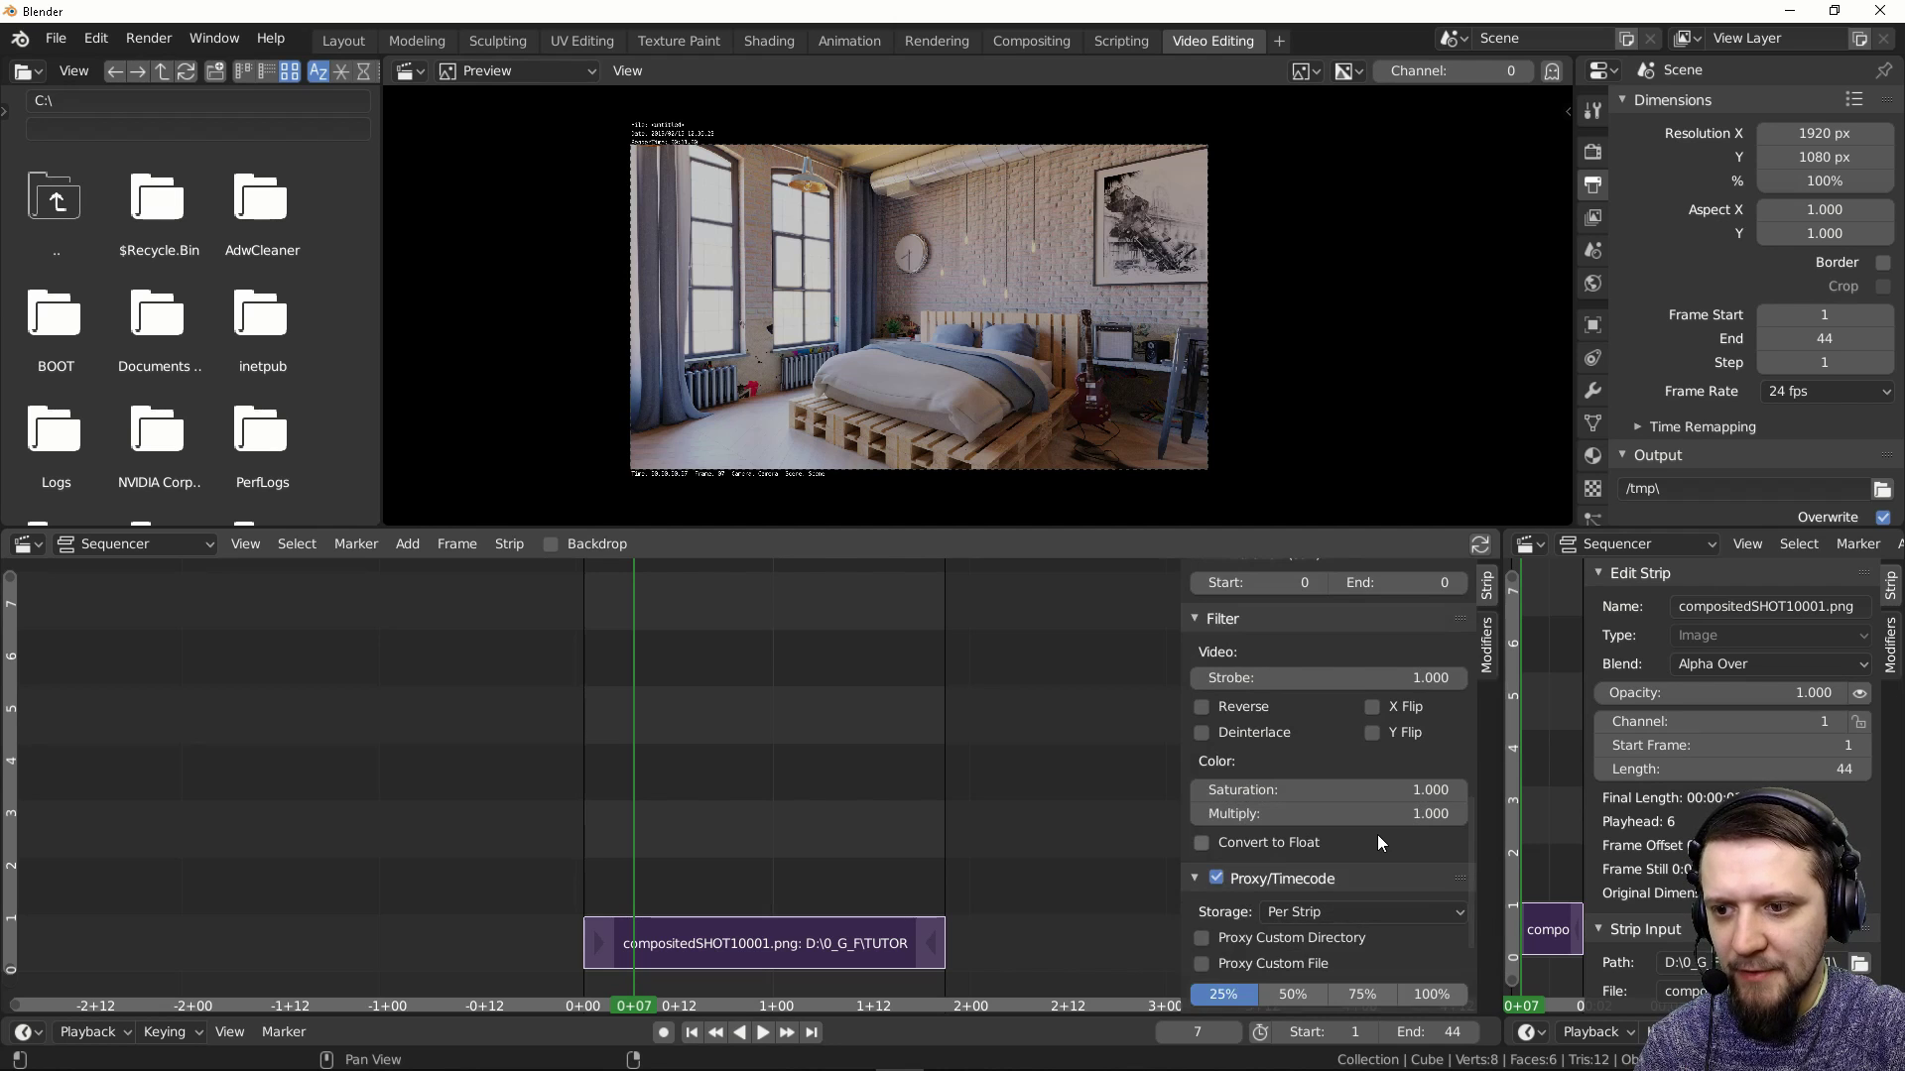
{"action": "scroll", "coordinate": [1379, 838], "scroll_direction": "down", "scroll_amount": 4}
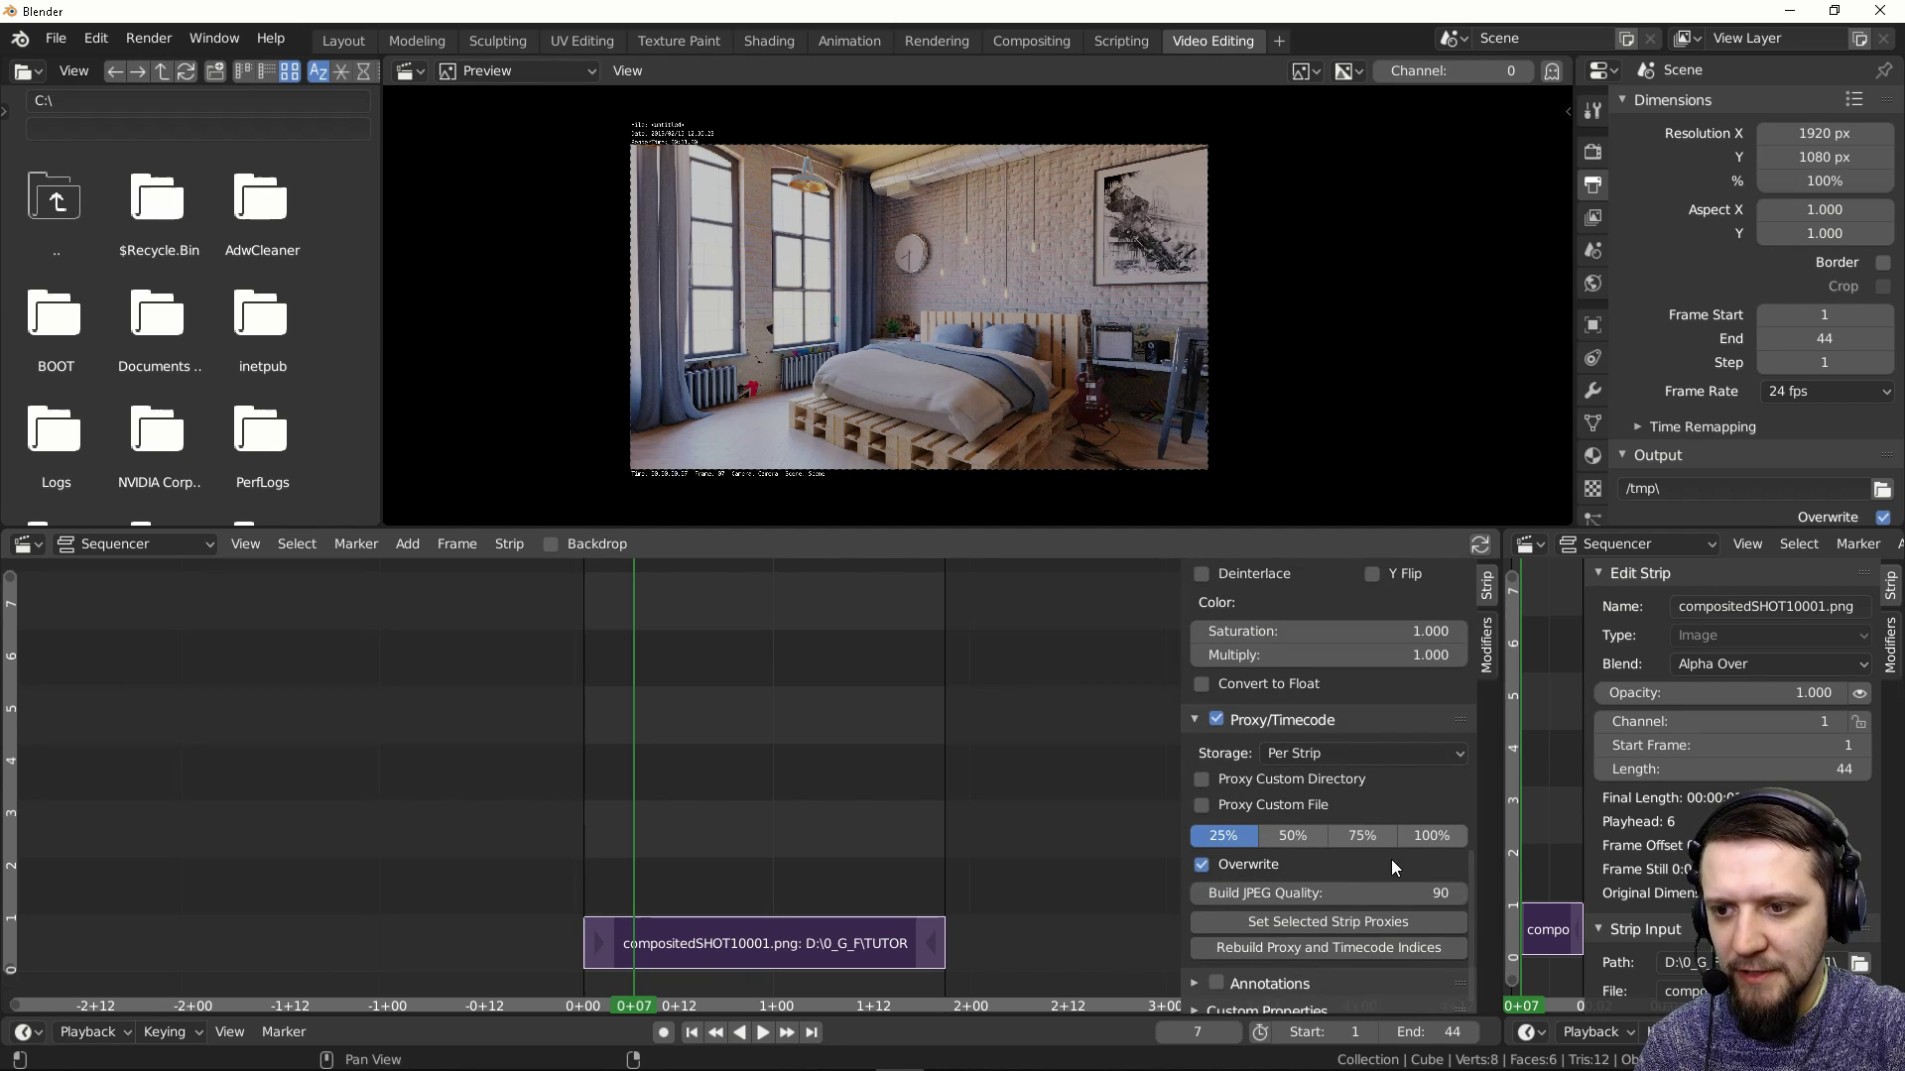
{"action": "left_click", "coordinate": [1300, 825]}
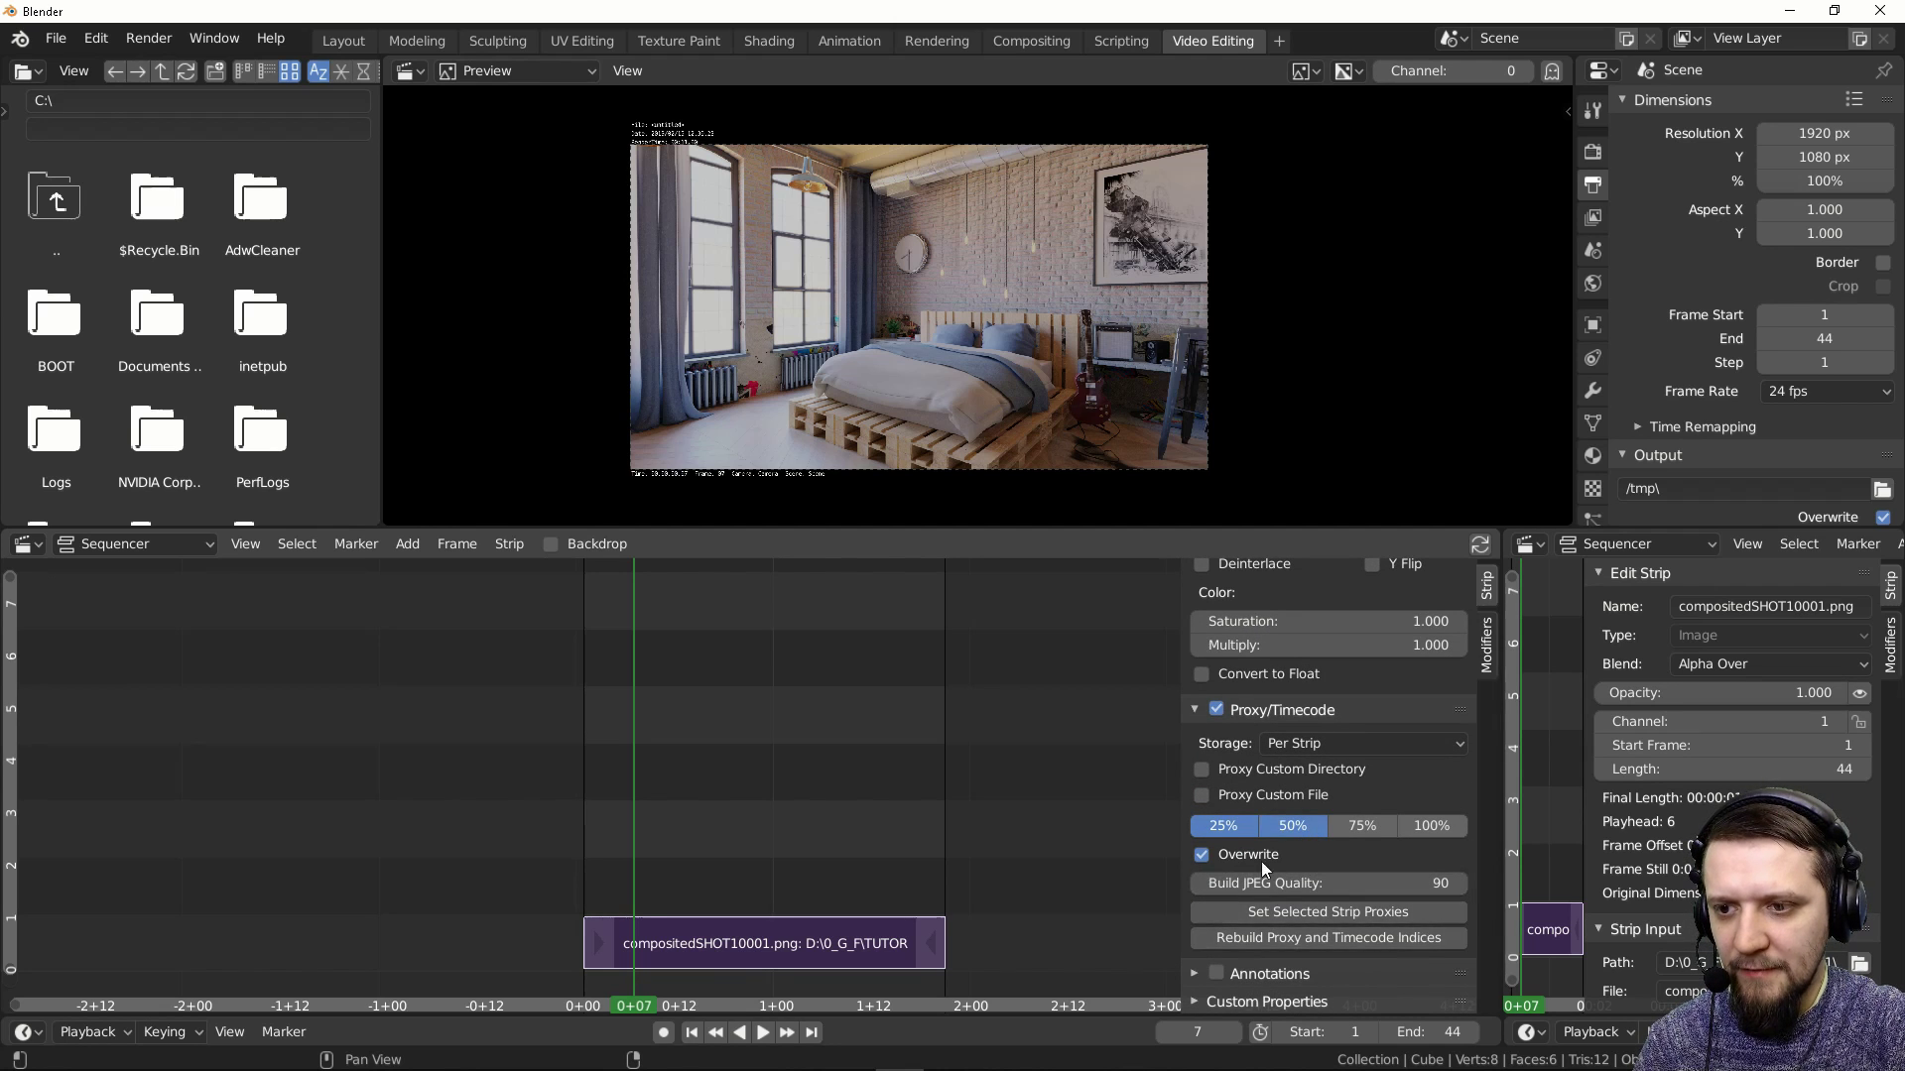
{"action": "left_click", "coordinate": [1335, 938]}
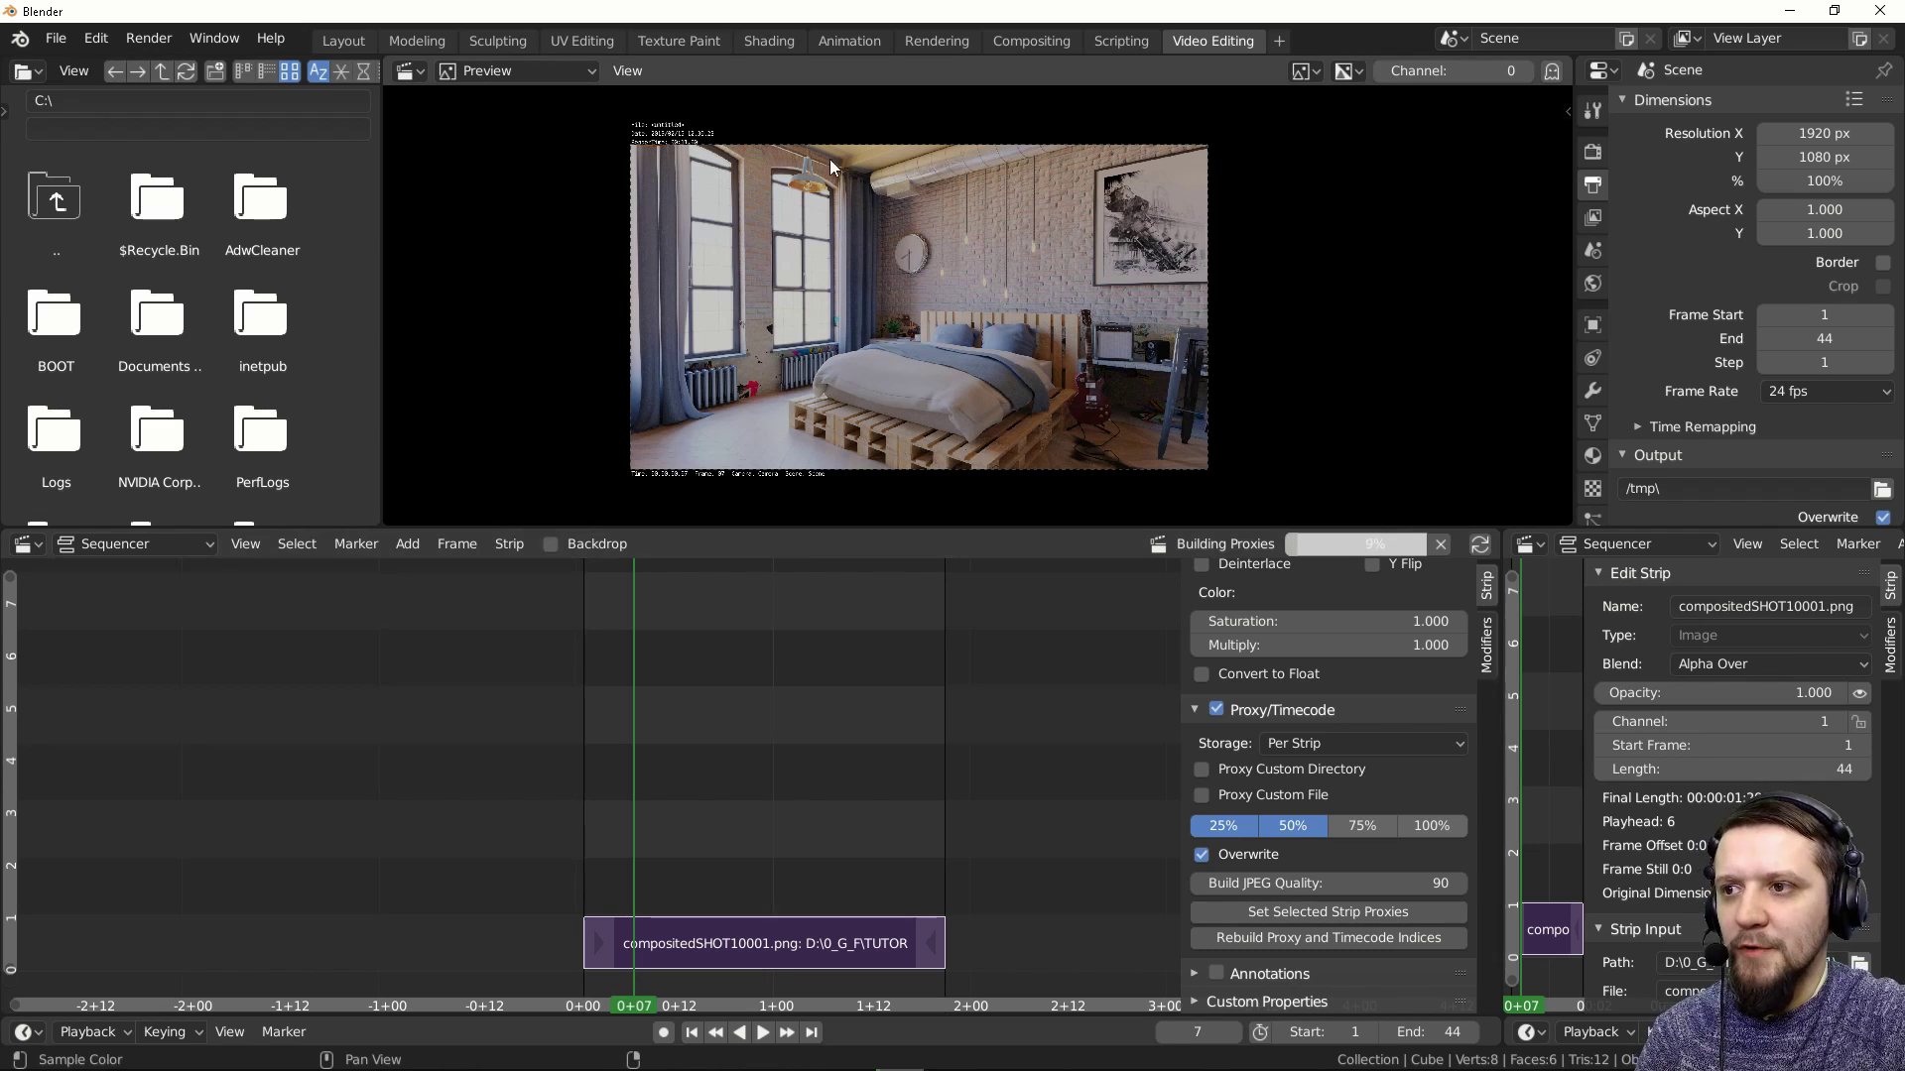
Set the preview's proxy render size to 50% and play the sequence back
{"action": "left_click", "coordinate": [1567, 111]}
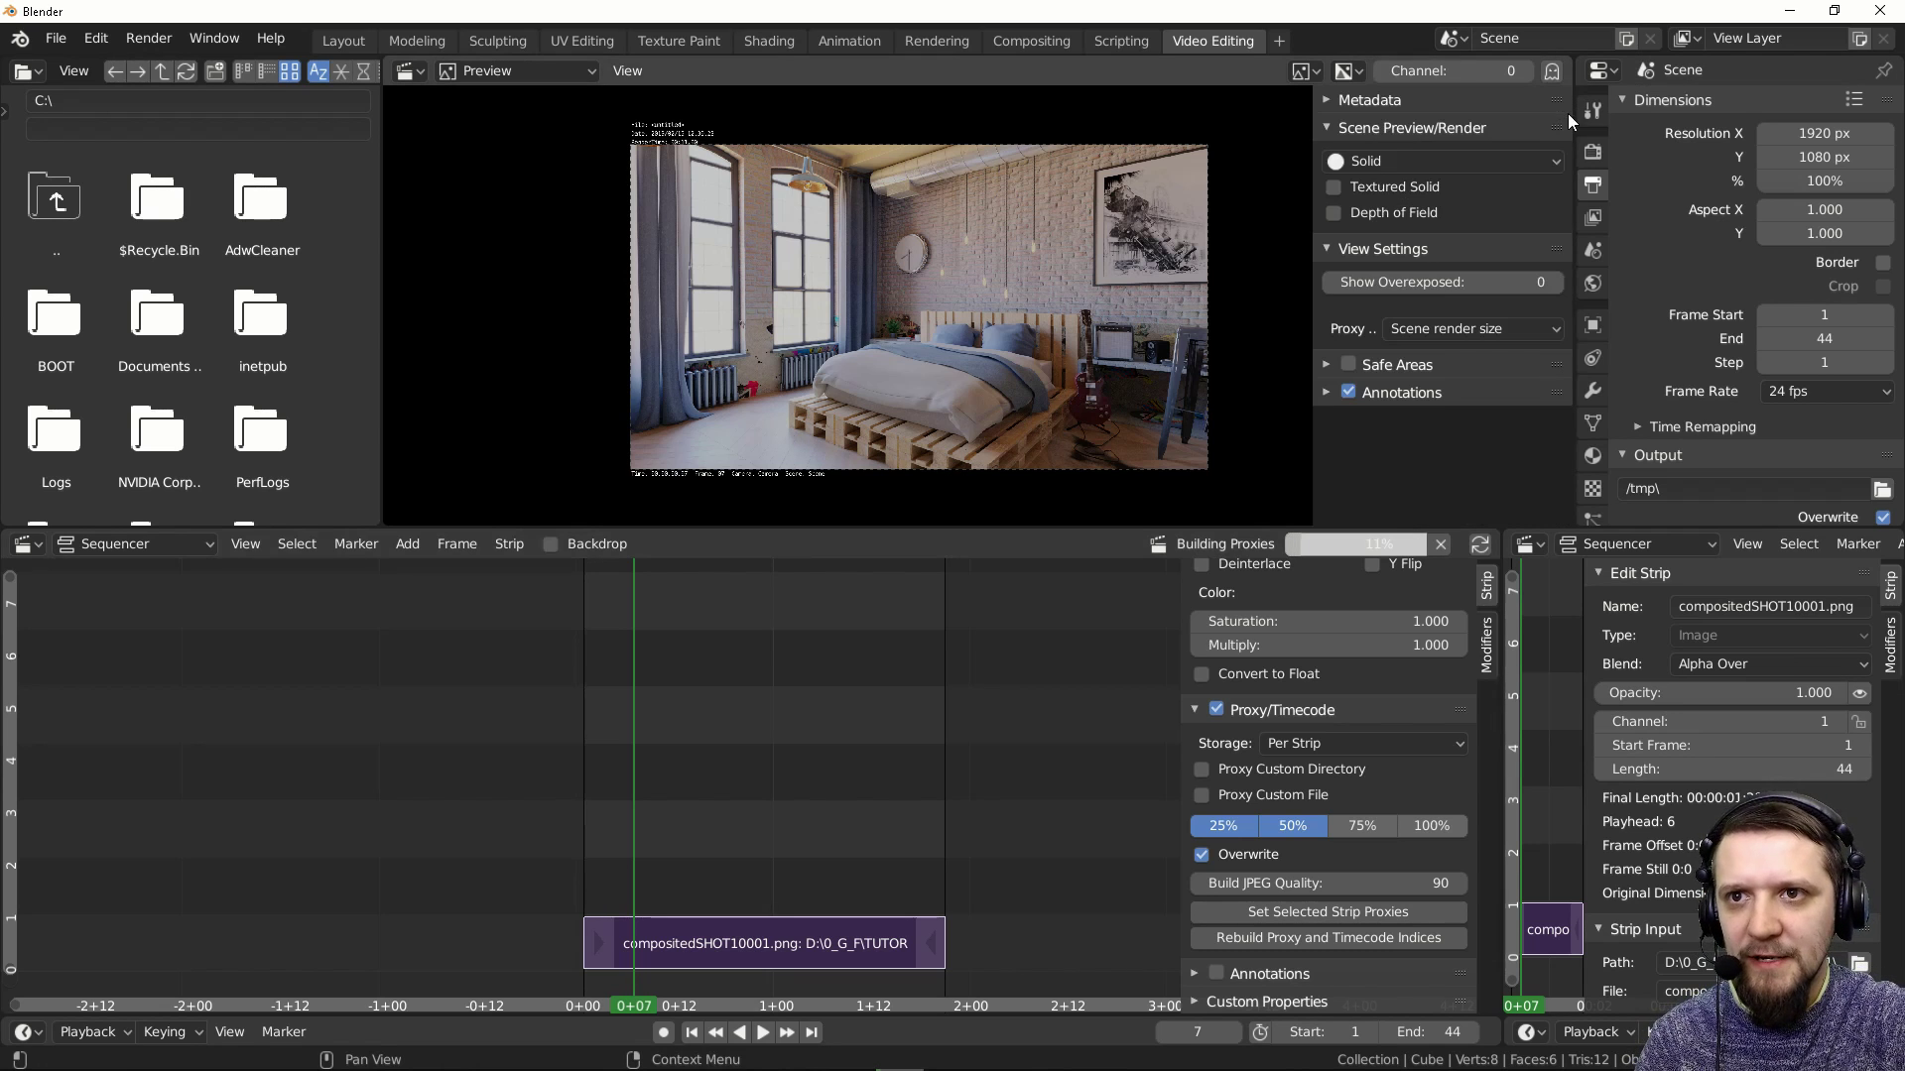
{"action": "left_click", "coordinate": [1458, 329]}
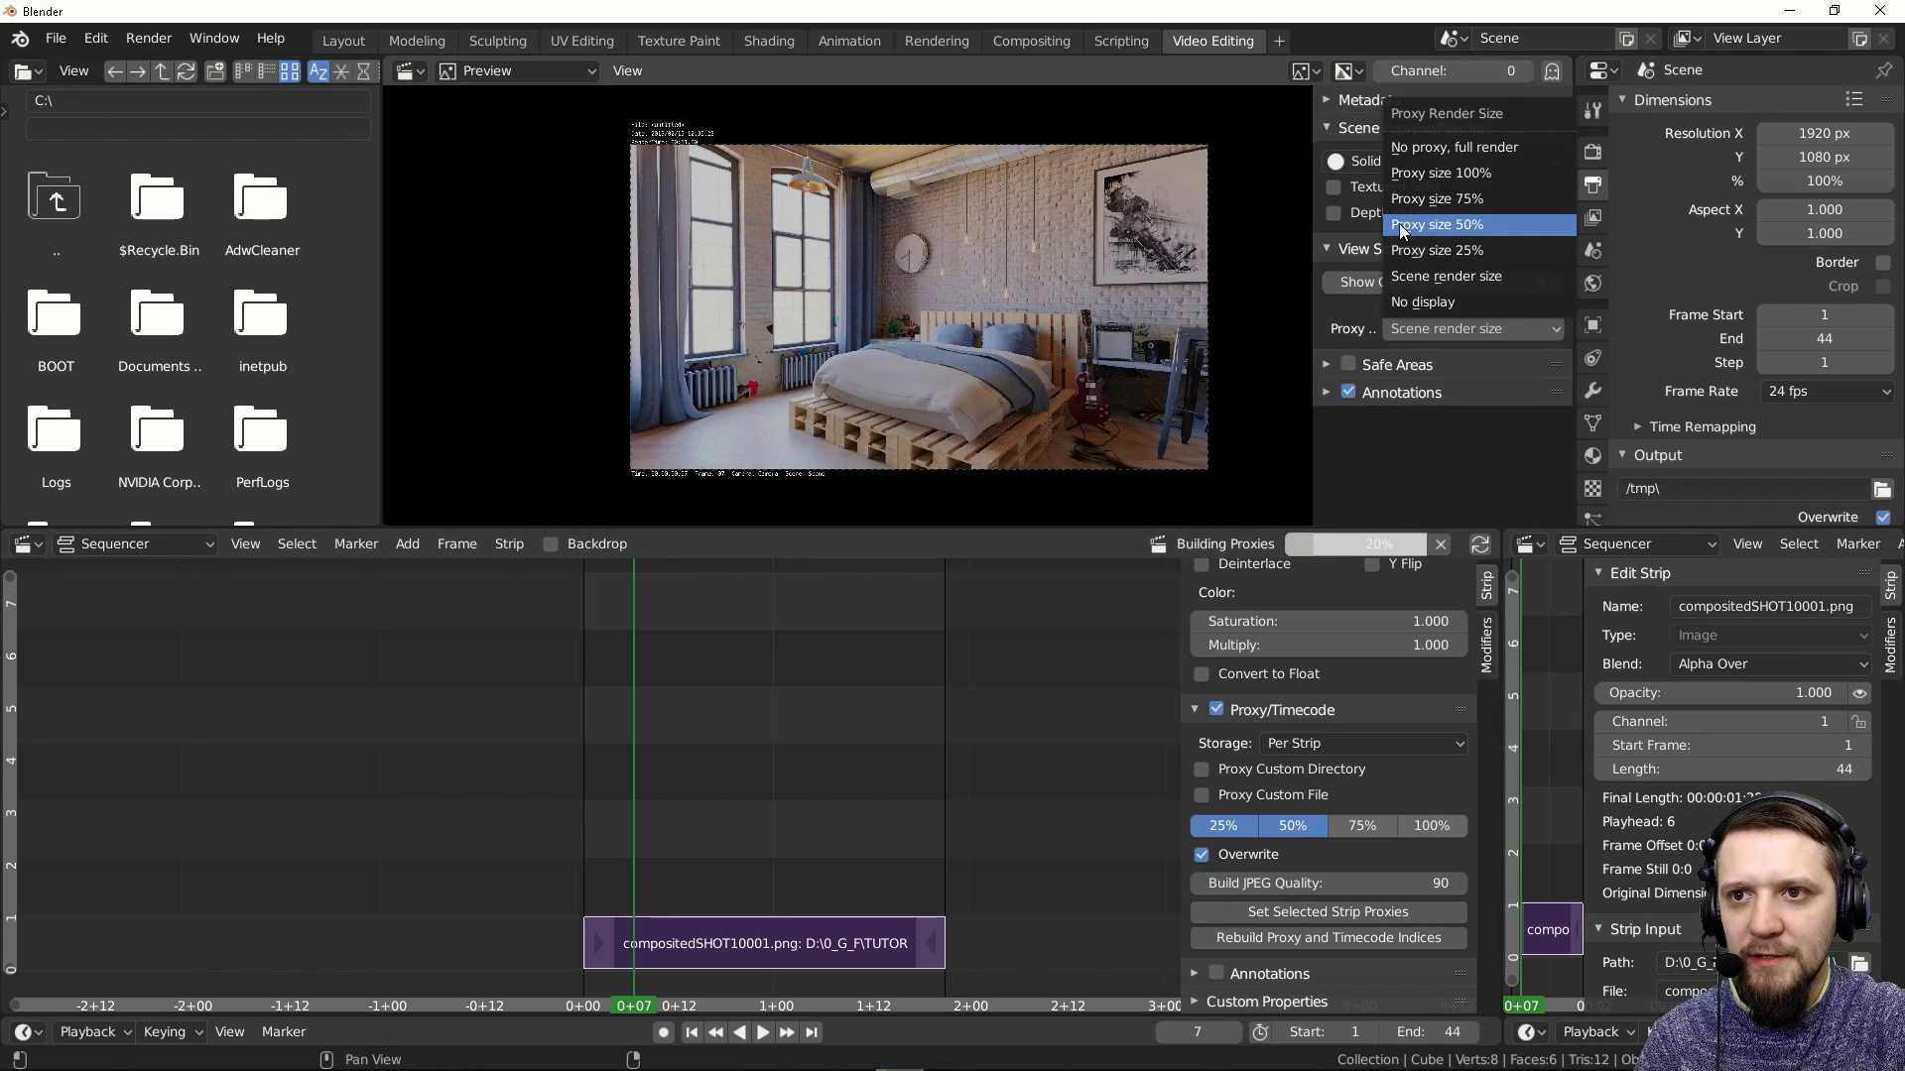
{"action": "key", "text": "Escape"}
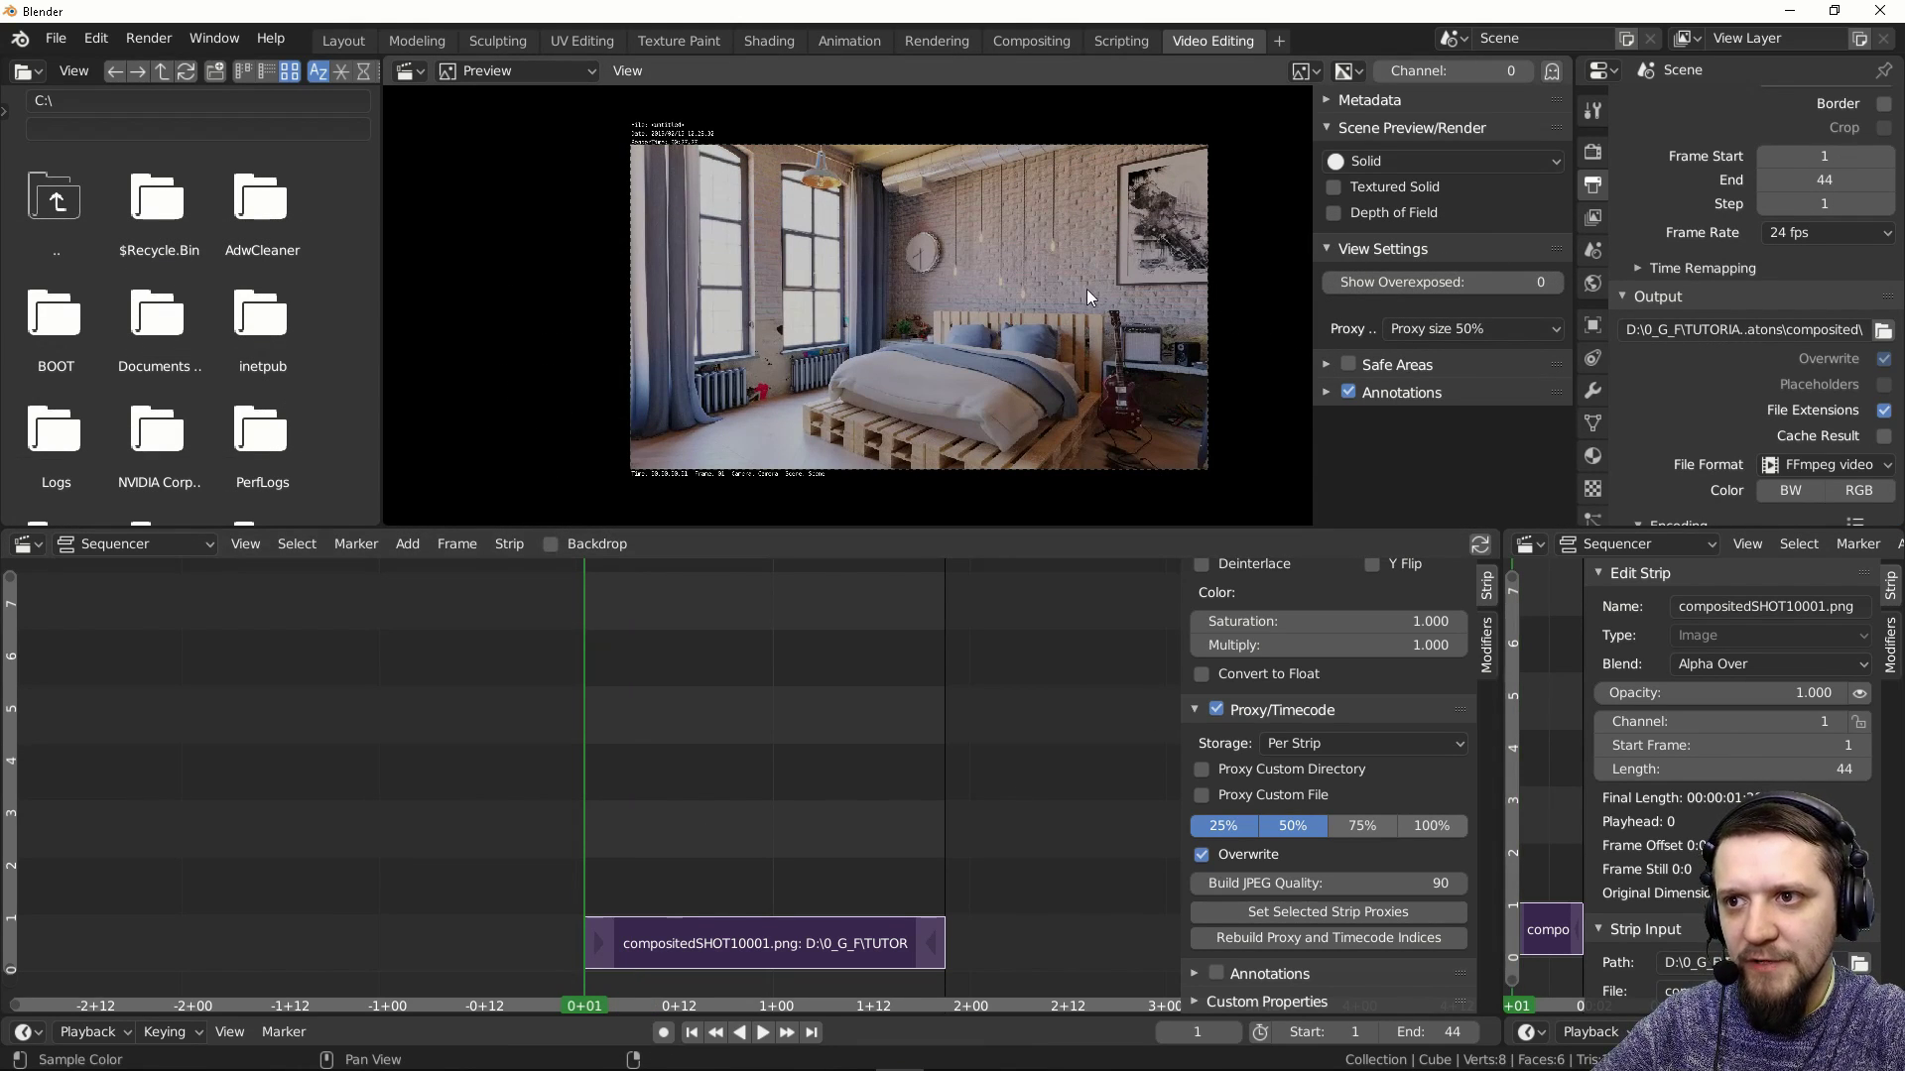
{"action": "left_click", "coordinate": [762, 1032]}
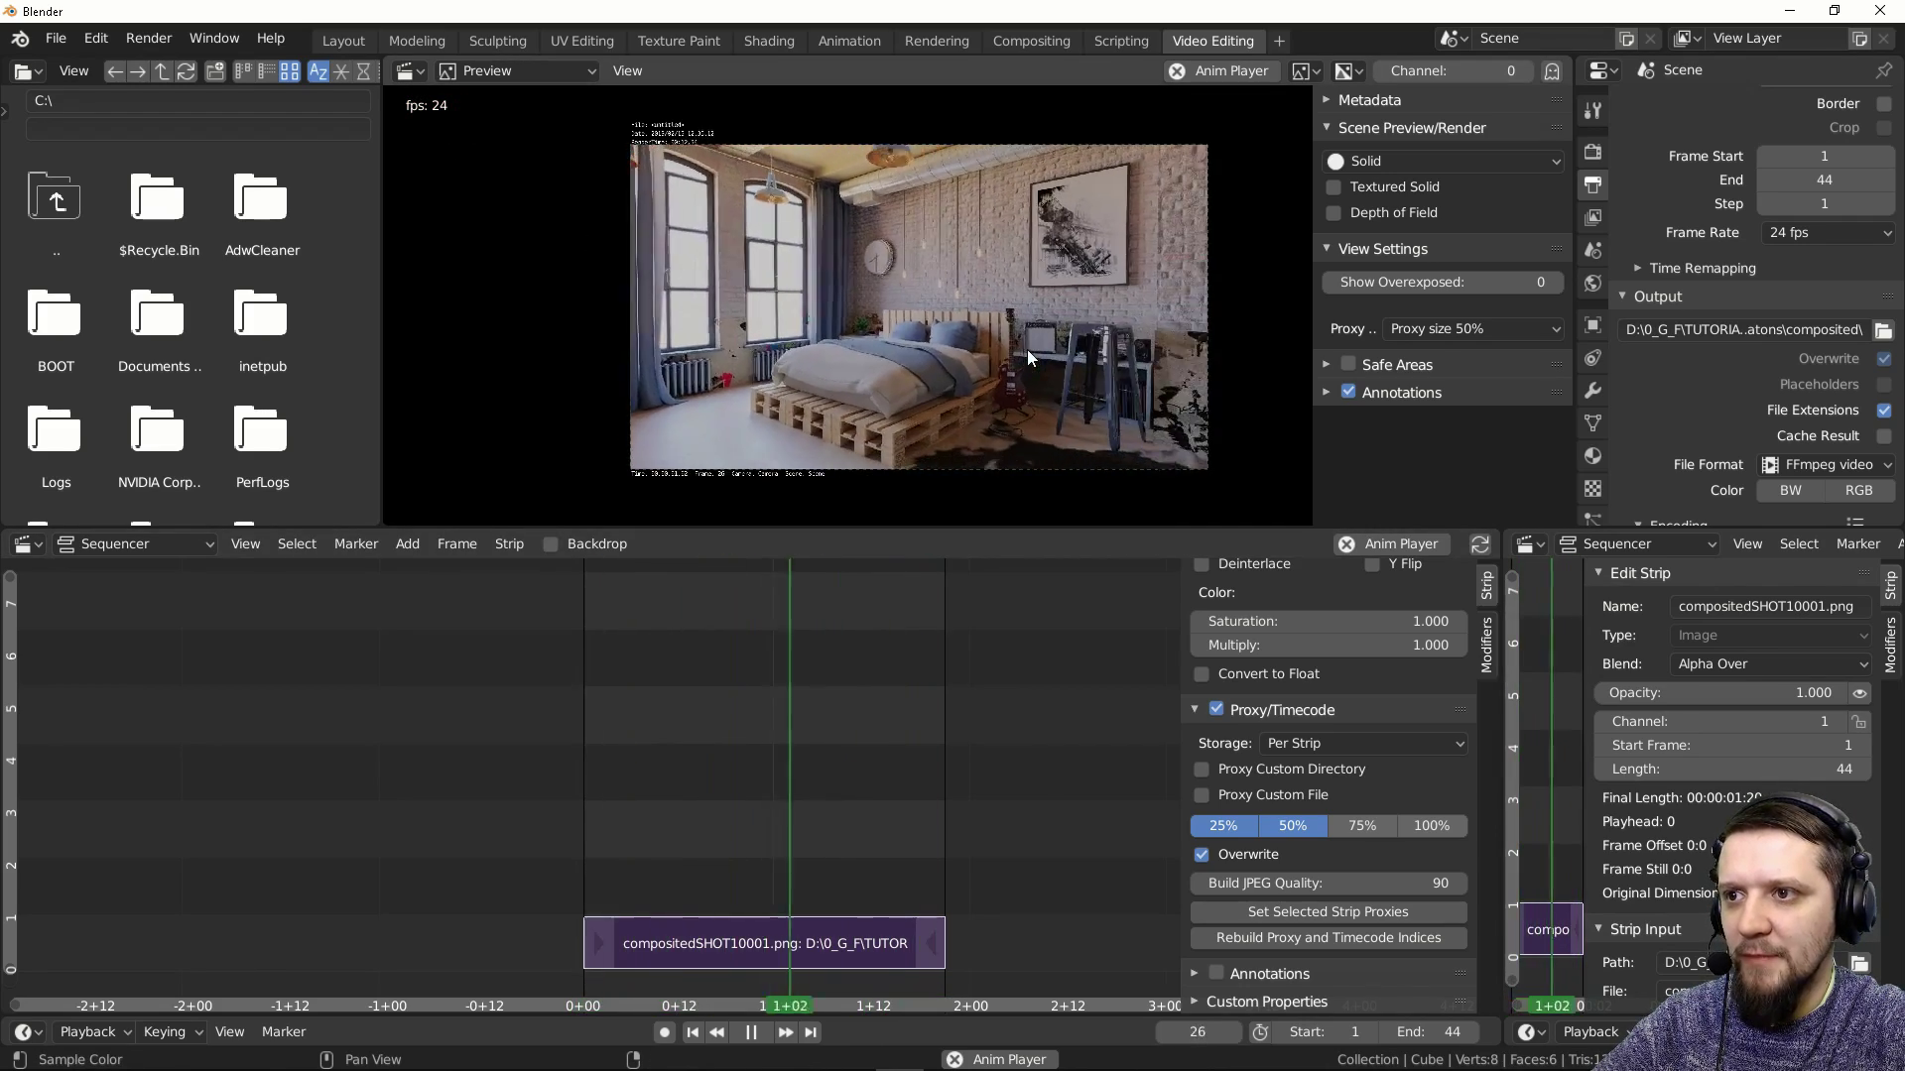
{"action": "scroll", "coordinate": [1026, 348], "scroll_direction": "up", "scroll_amount": 2}
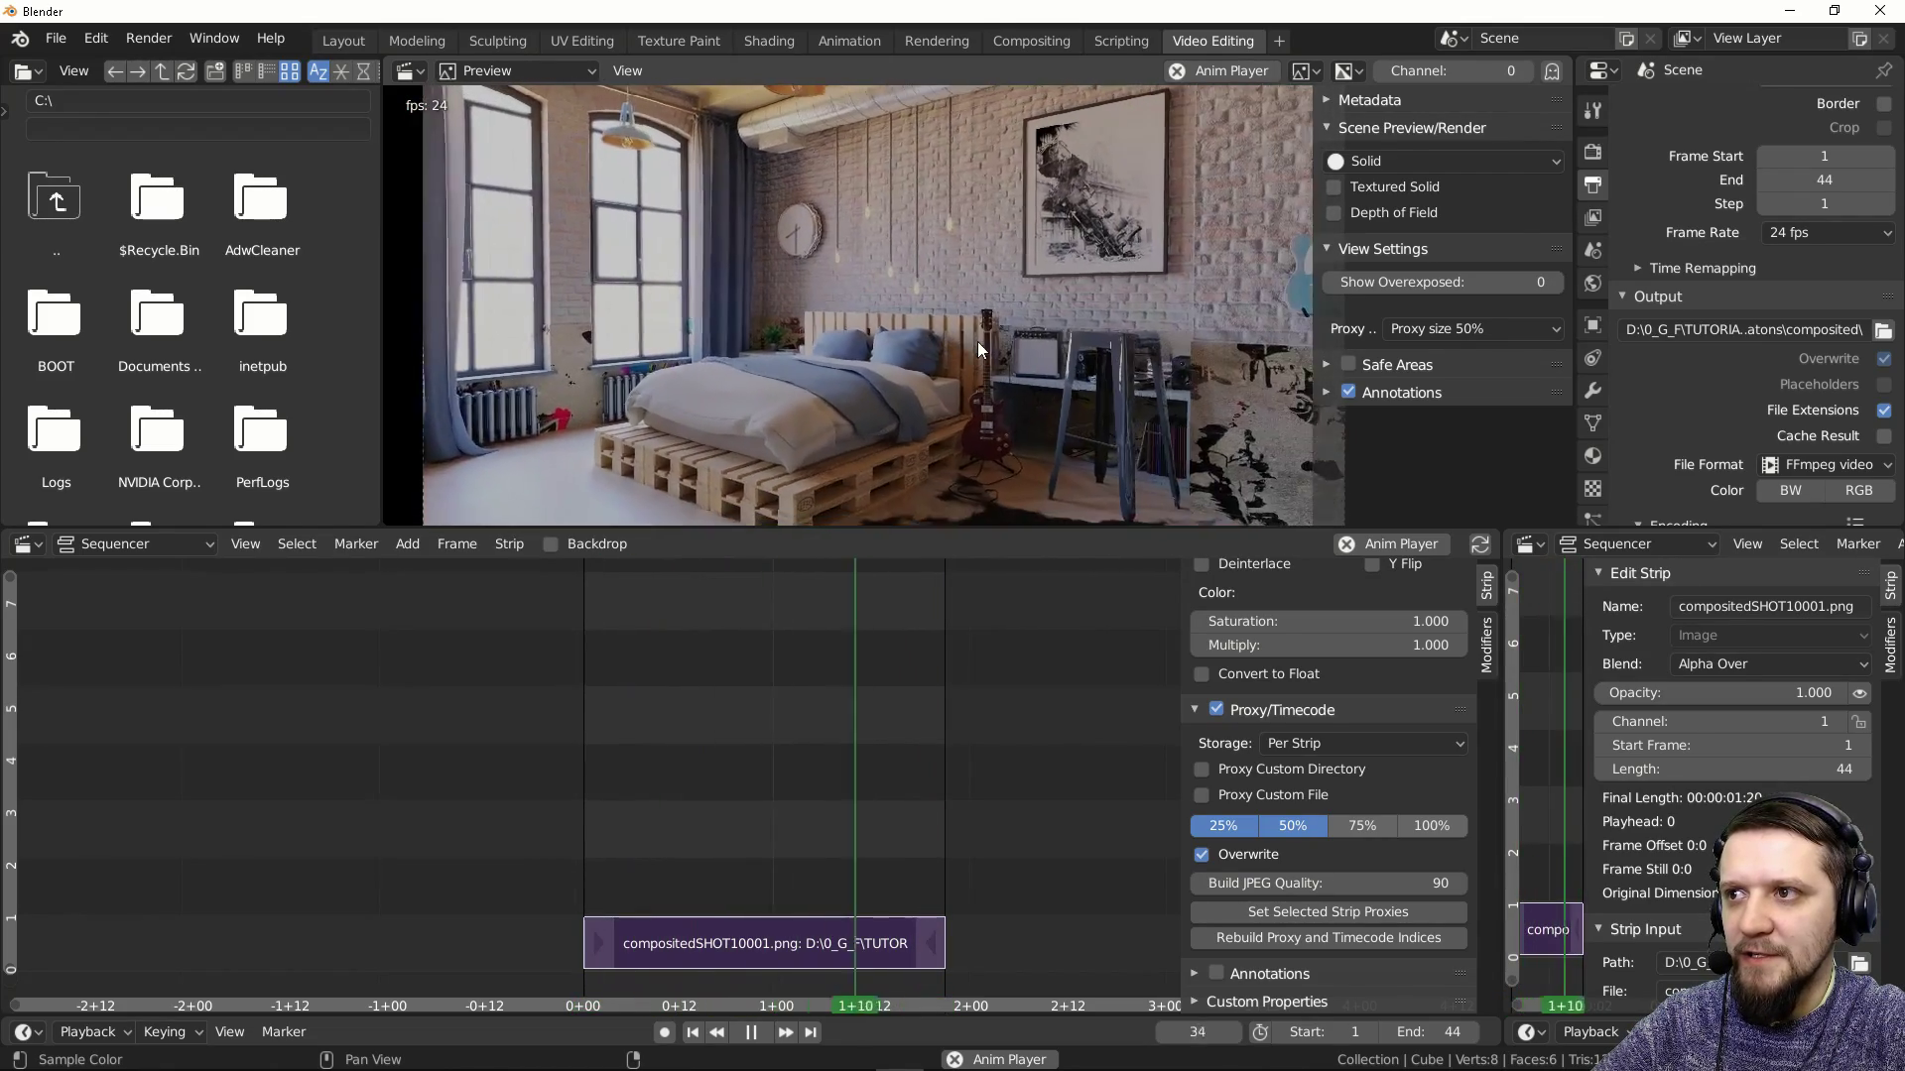
{"action": "scroll", "coordinate": [979, 341], "scroll_direction": "down", "scroll_amount": 3}
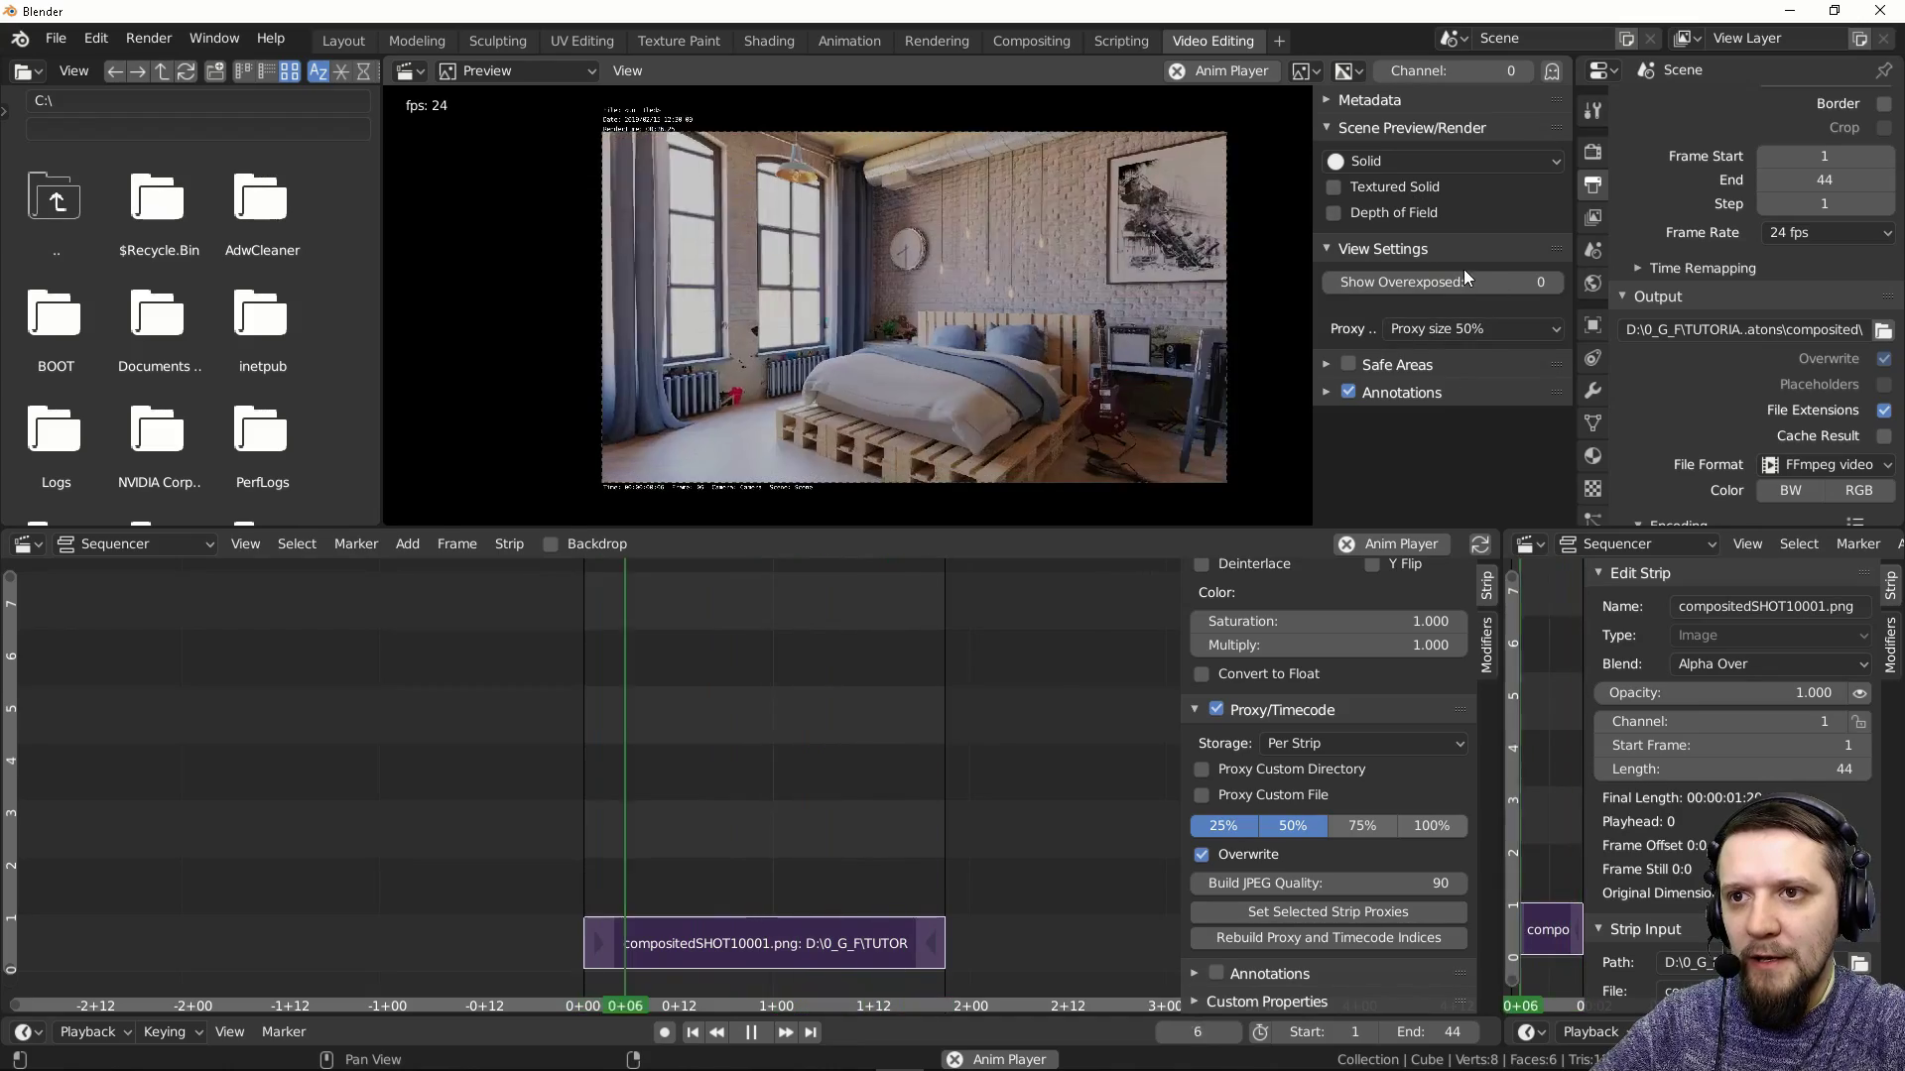
Preview the sequence at 25% proxy size, then switch back to 50%
{"action": "left_click", "coordinate": [1497, 331]}
{"action": "left_click", "coordinate": [1474, 251]}
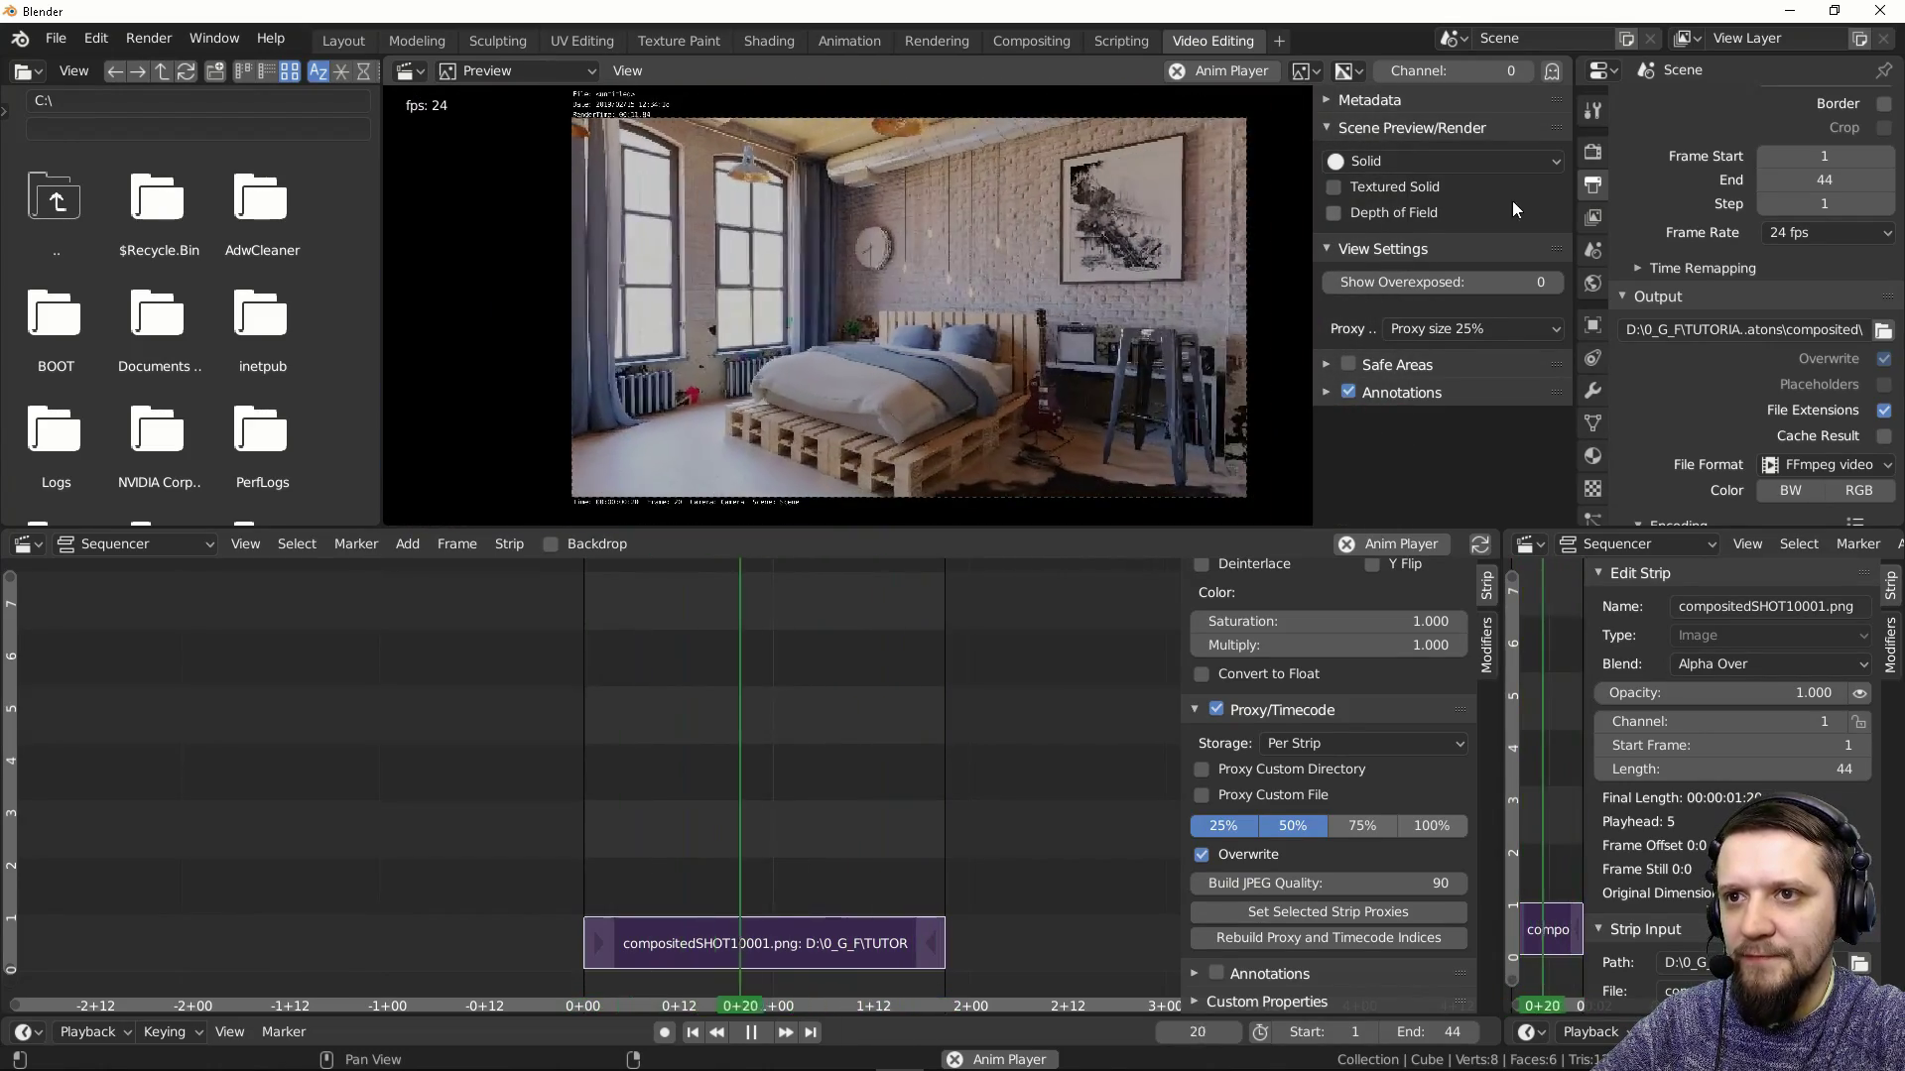
{"action": "left_click", "coordinate": [1474, 325]}
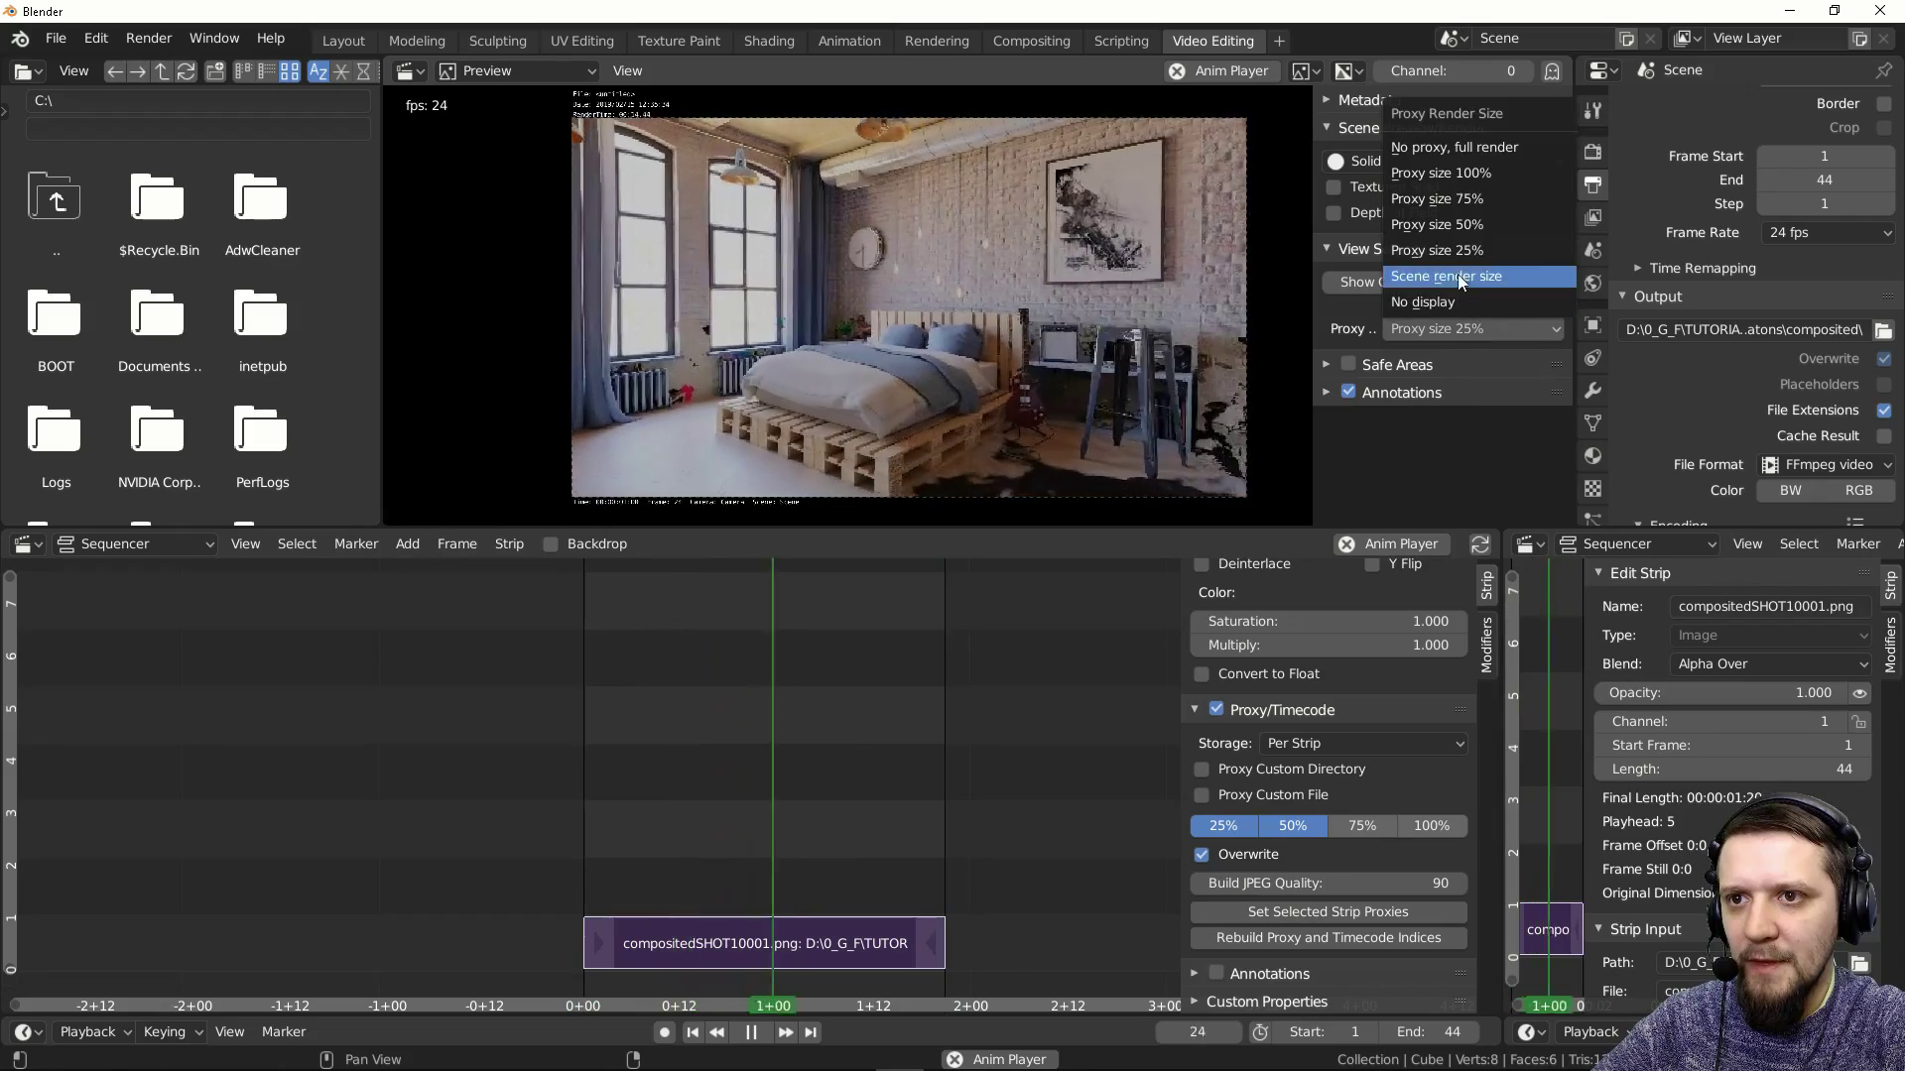
{"action": "left_click", "coordinate": [1460, 225]}
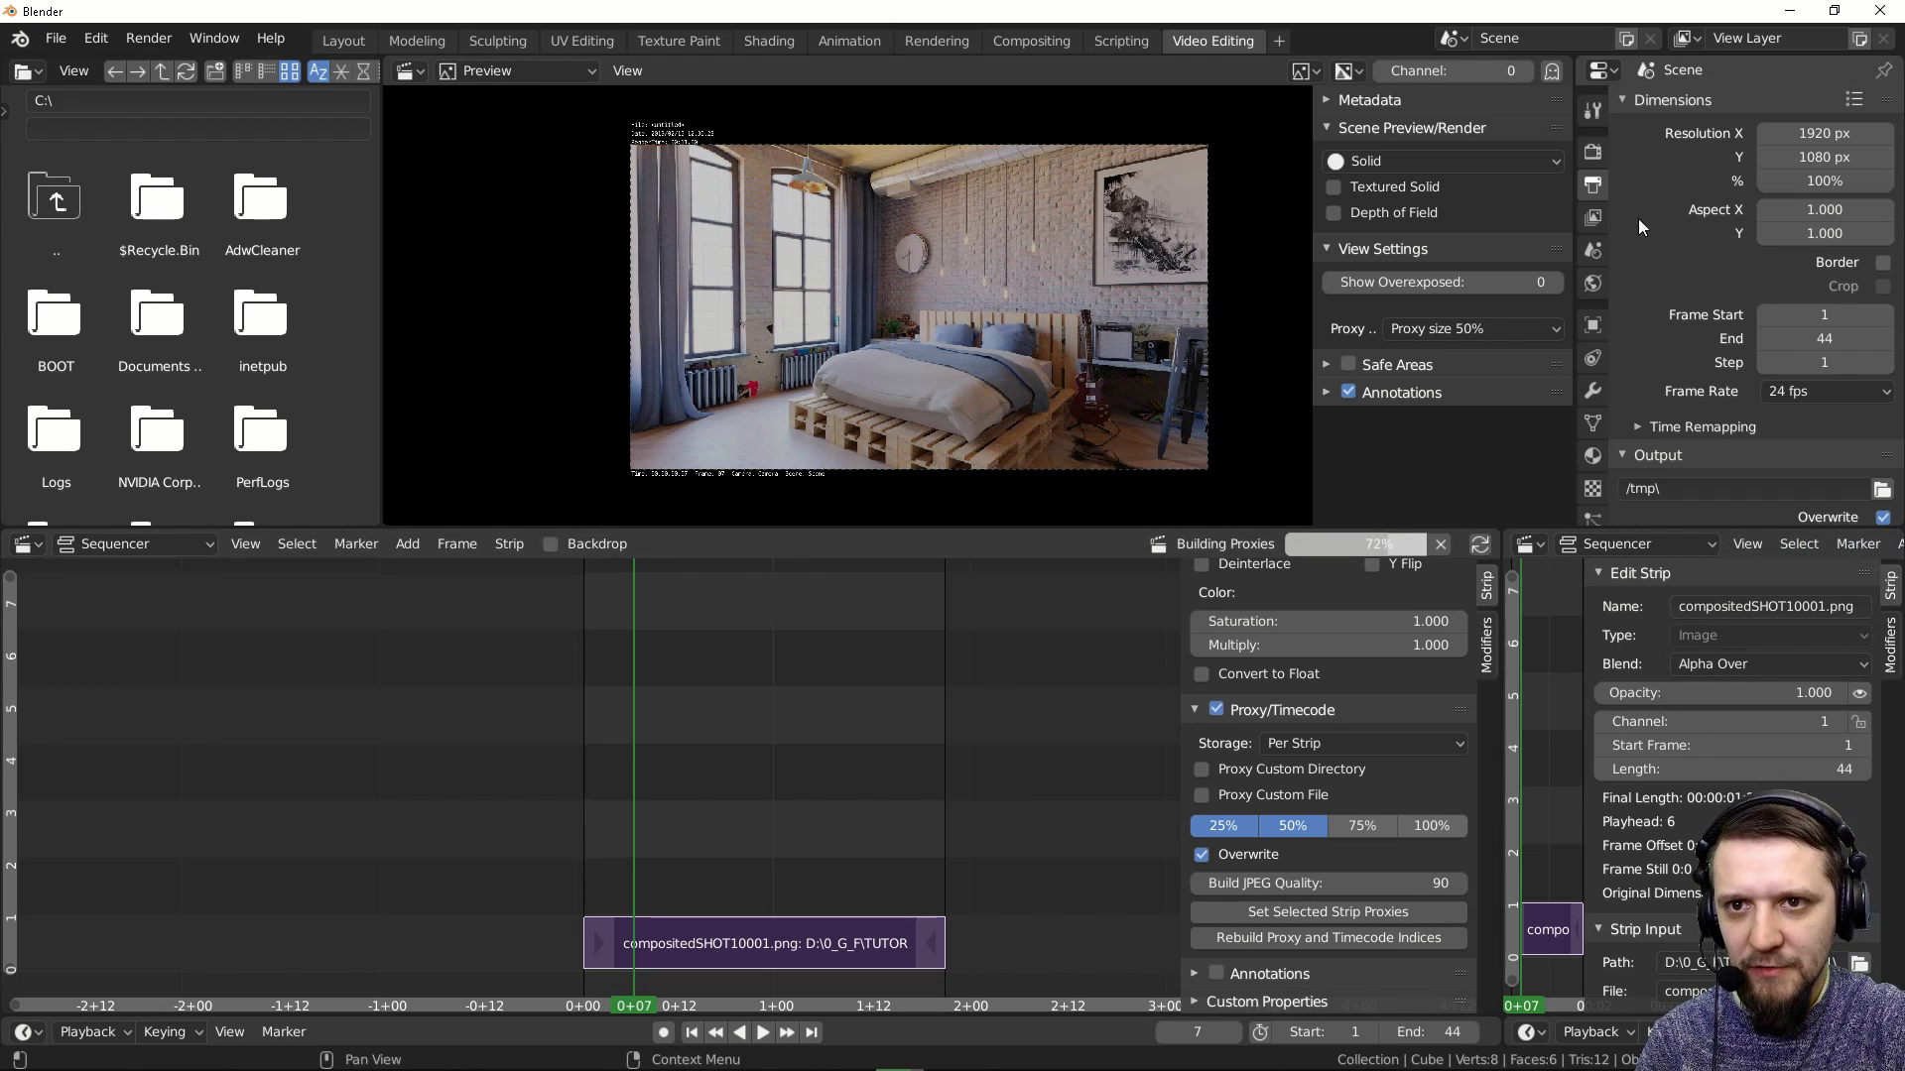
Restore the render output path to the composited folder
{"action": "scroll", "coordinate": [1728, 177], "scroll_direction": "down", "scroll_amount": 7}
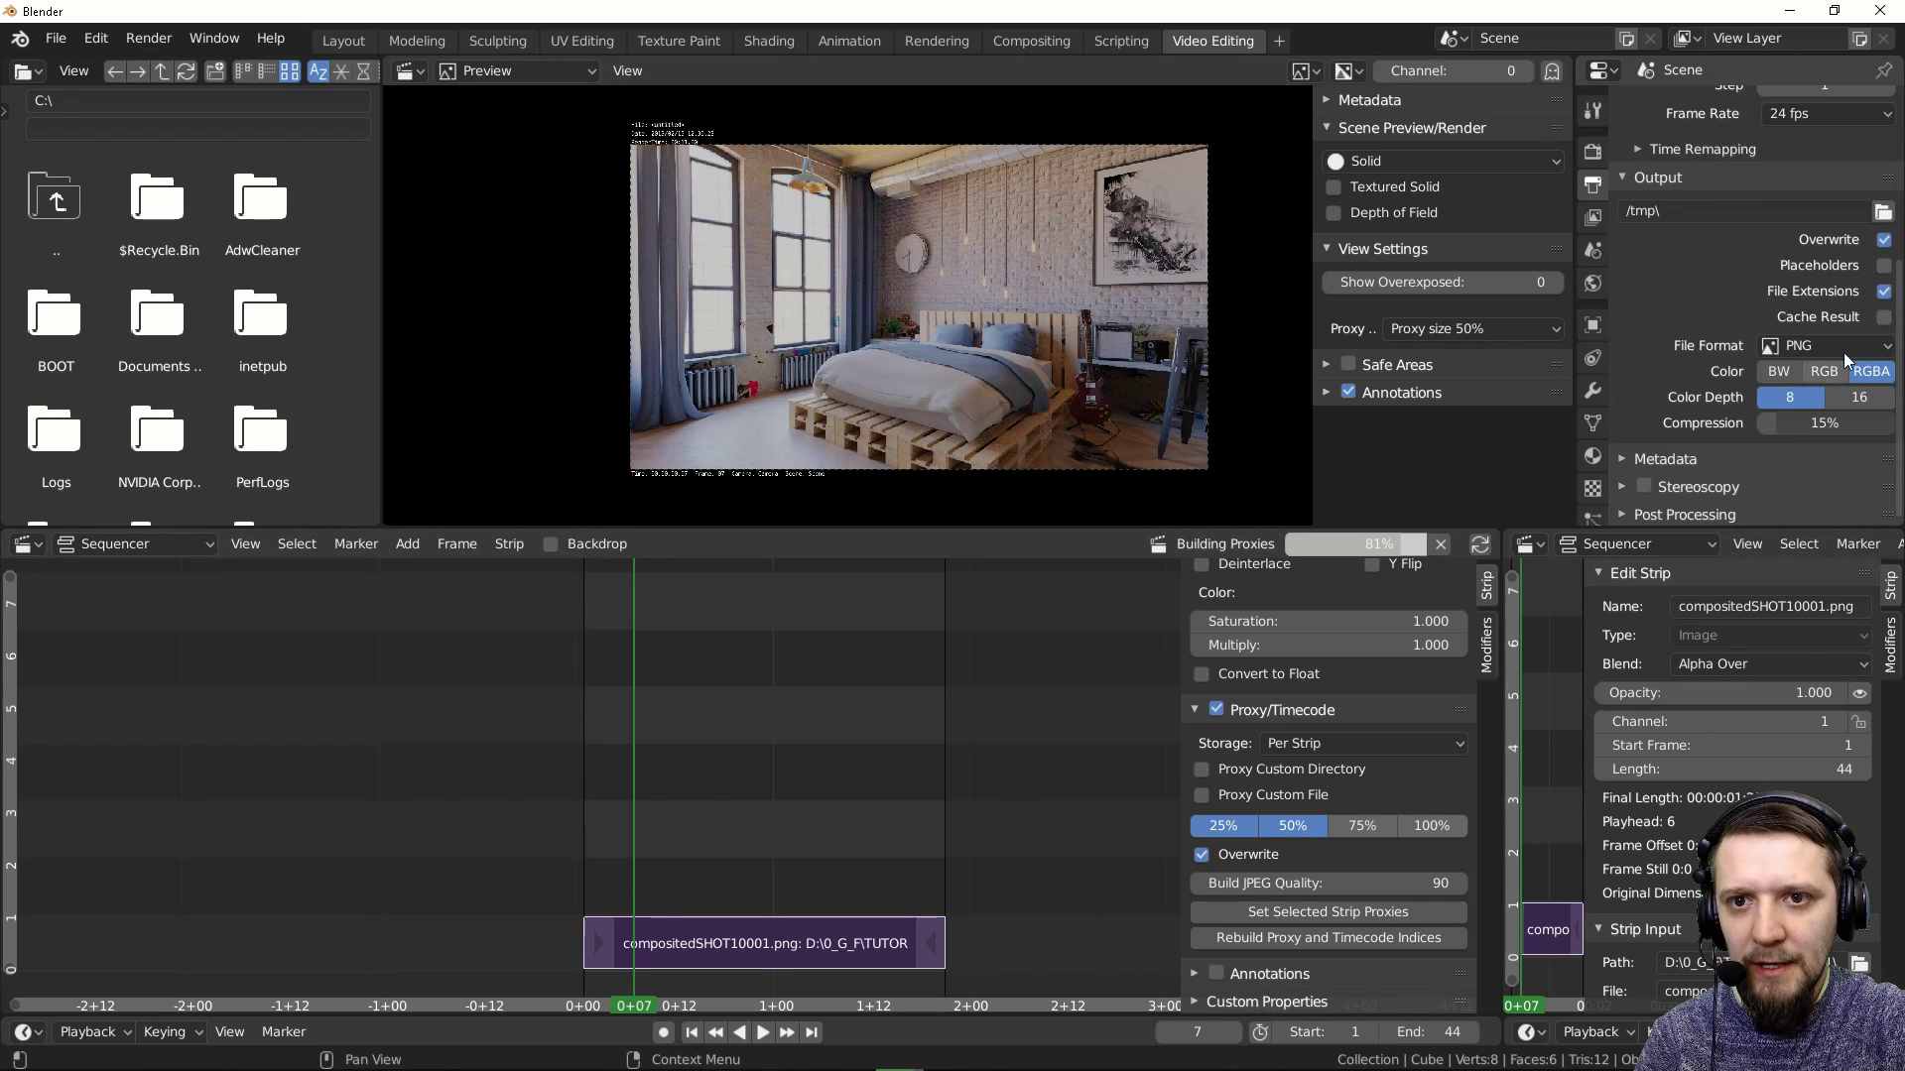
{"action": "type", "text": "D:\\0_G_F\\TUTORIA..atons\\composited\\"}
{"action": "scroll", "coordinate": [1781, 357], "scroll_direction": "up", "scroll_amount": 7}
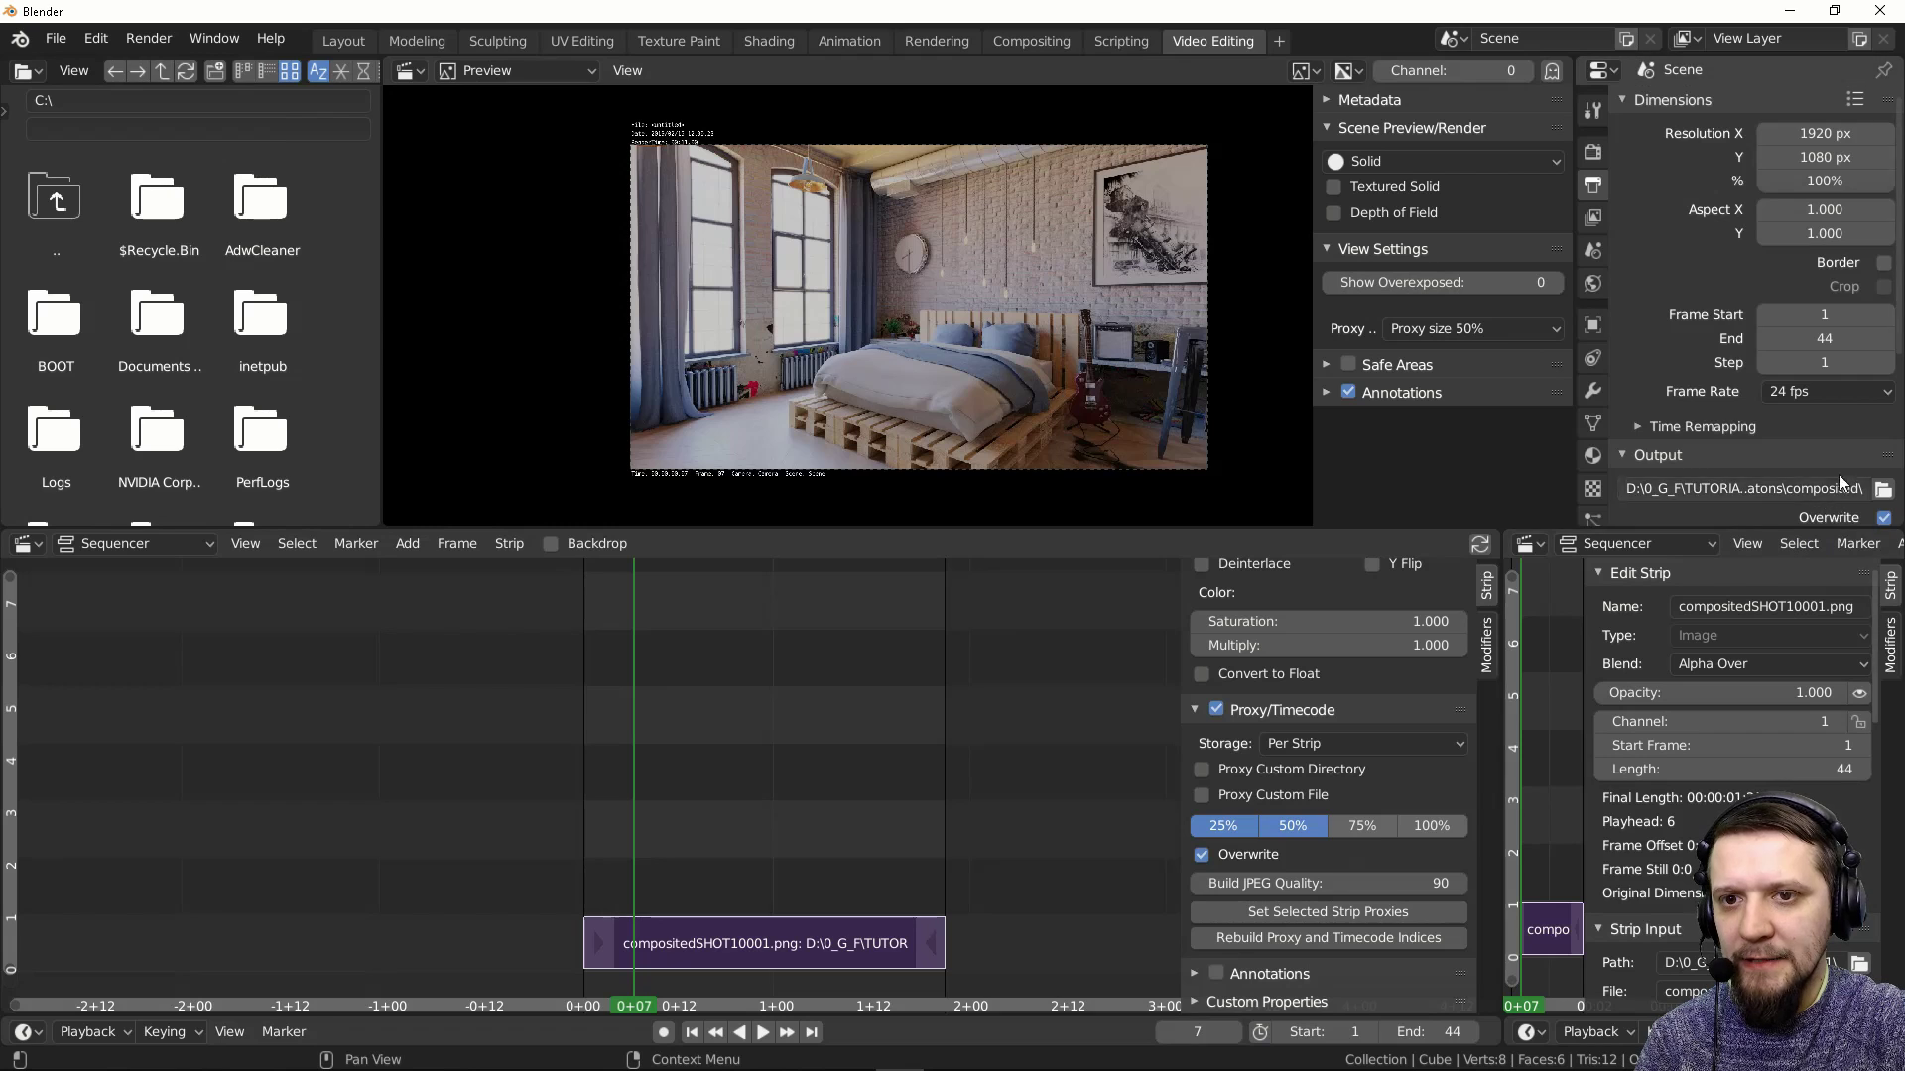
{"action": "scroll", "coordinate": [1825, 397], "scroll_direction": "down", "scroll_amount": 5}
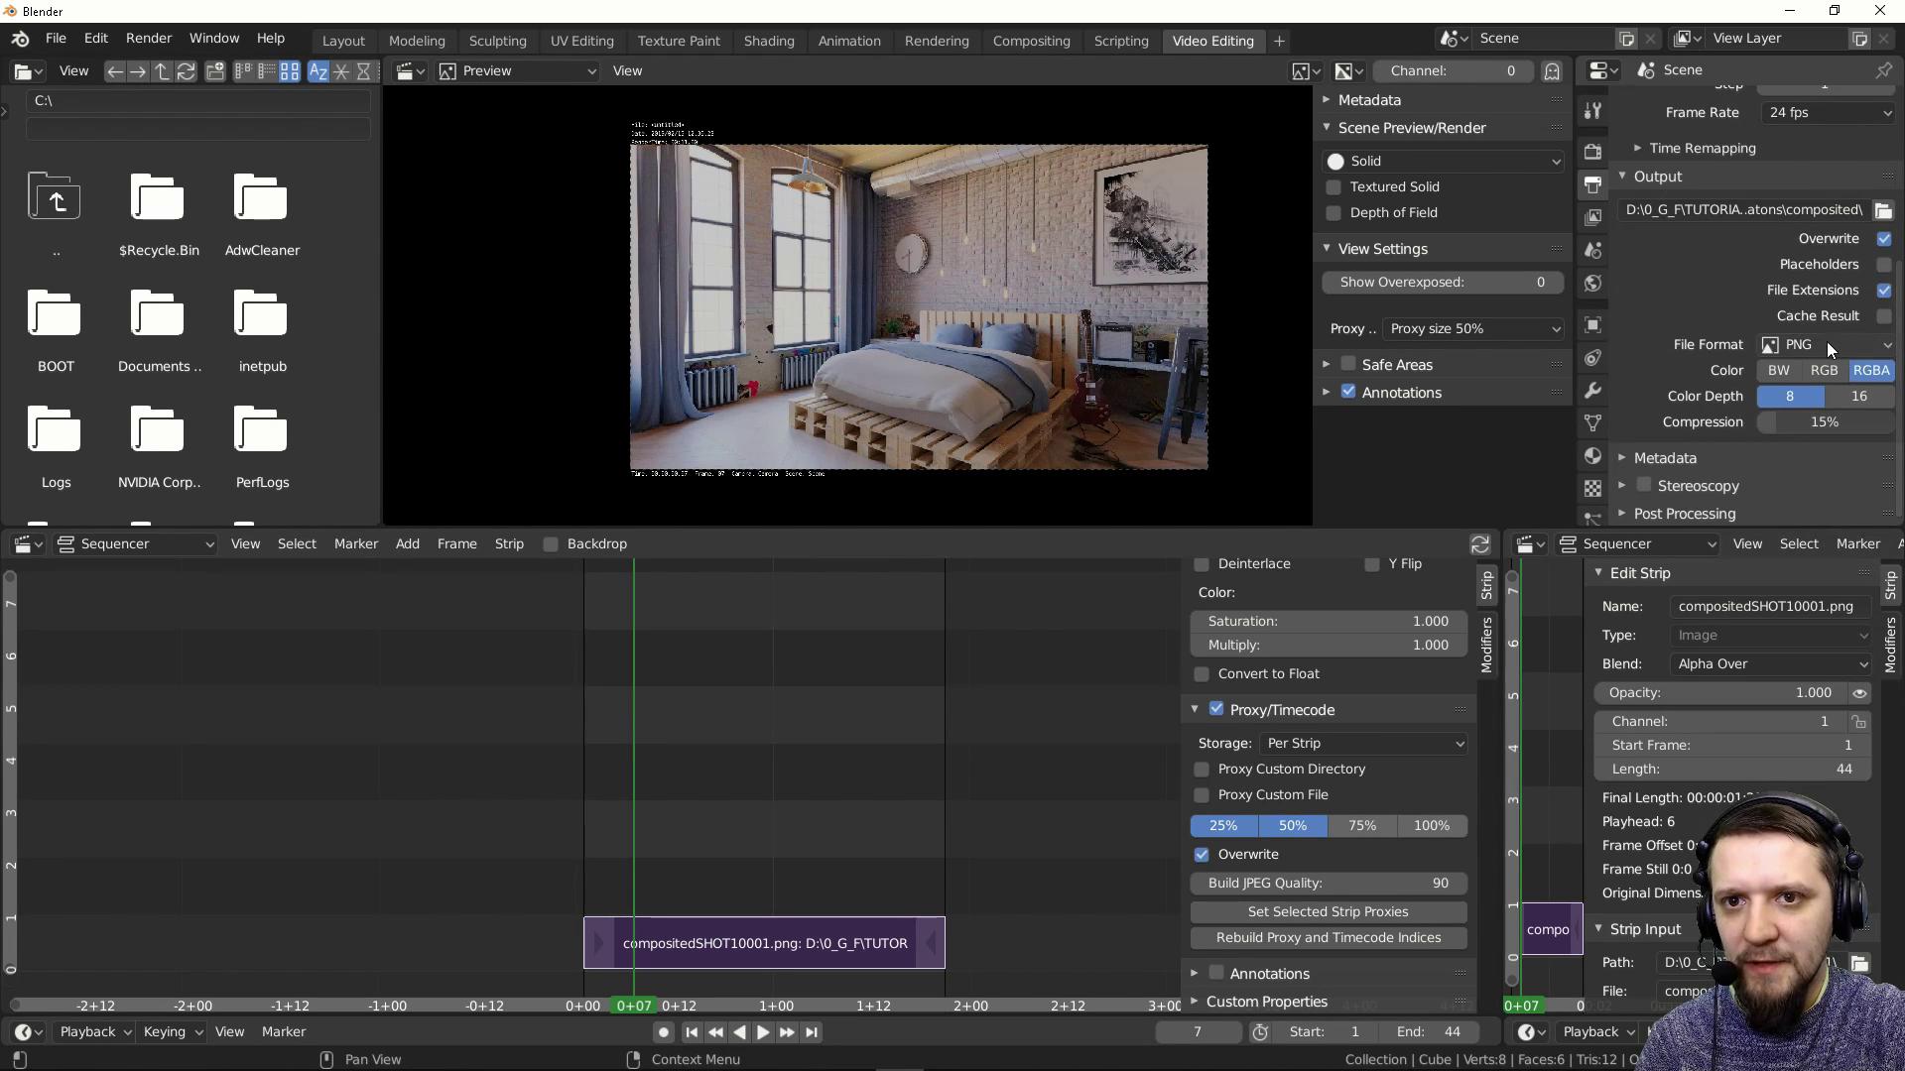
Set the output file format to FFmpeg video with an MPEG-4 container
{"action": "left_click", "coordinate": [1828, 343]}
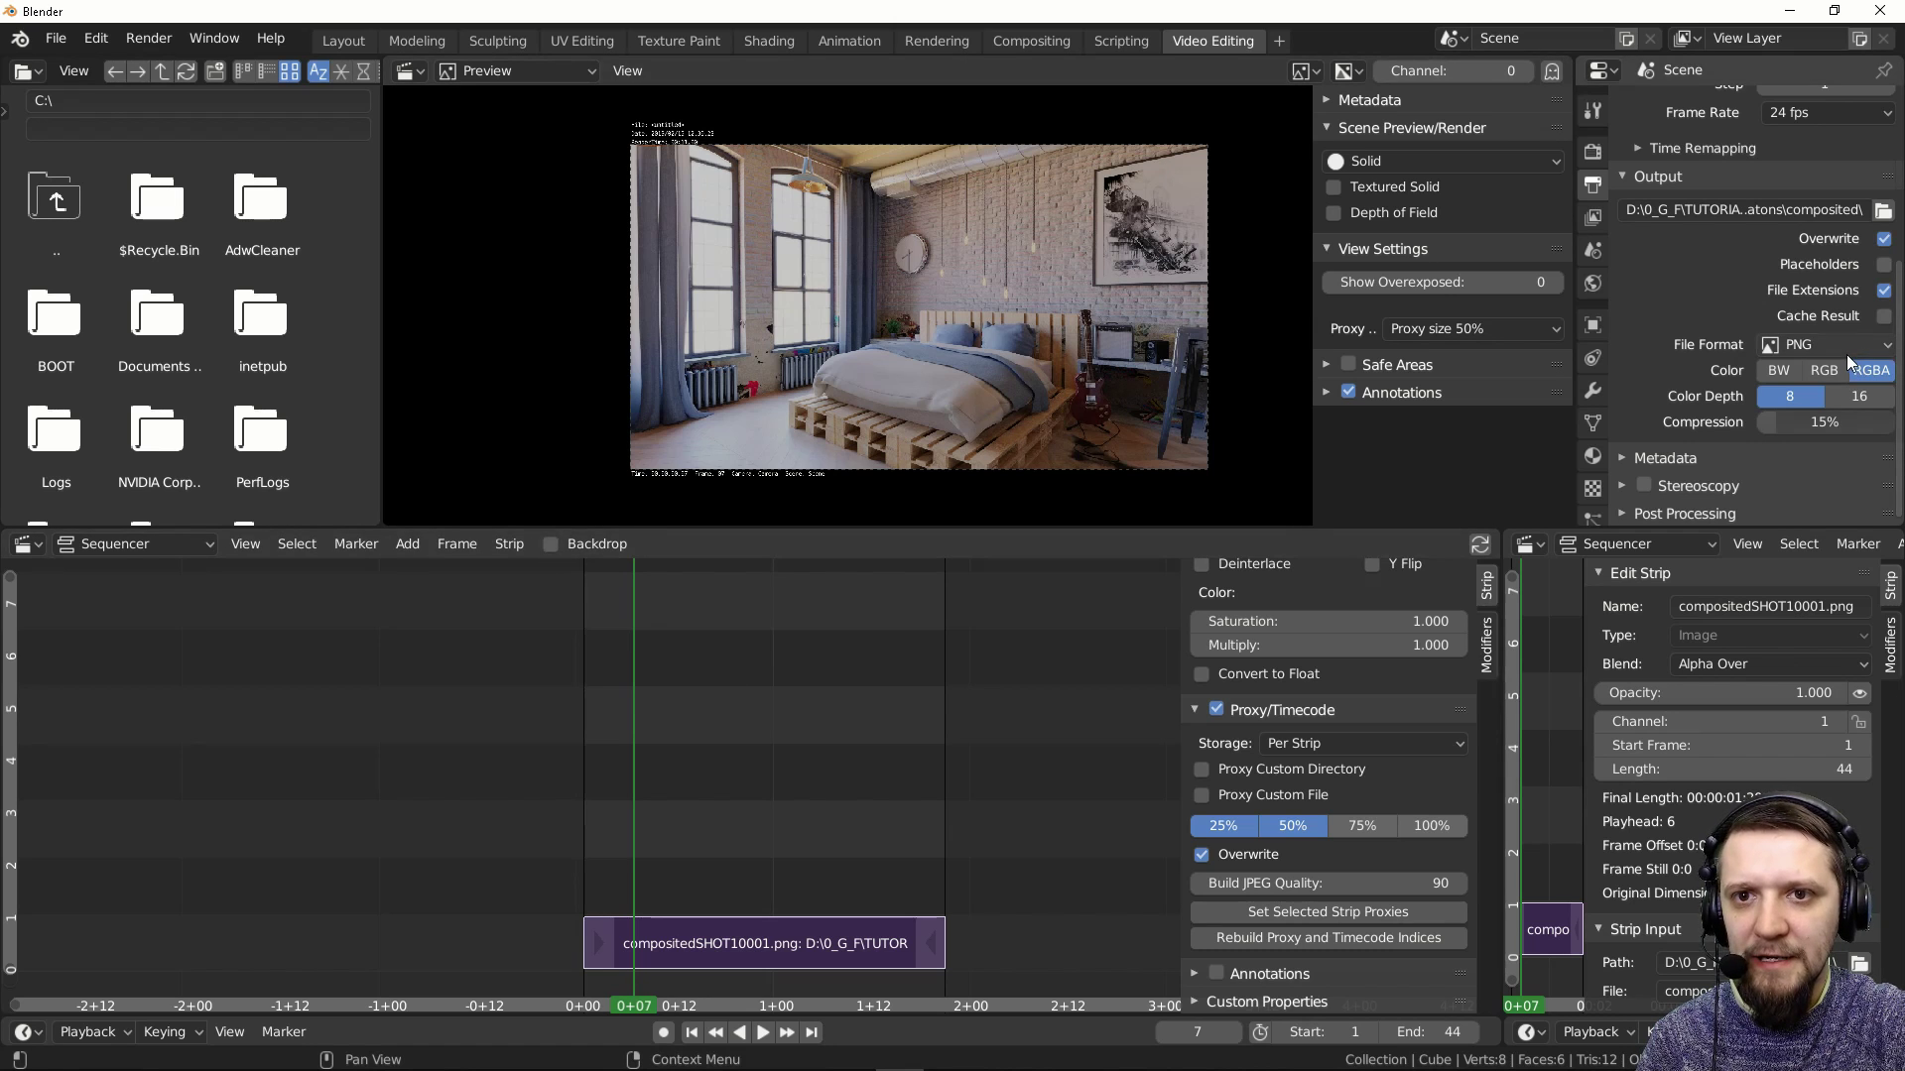
{"action": "left_click", "coordinate": [1847, 353]}
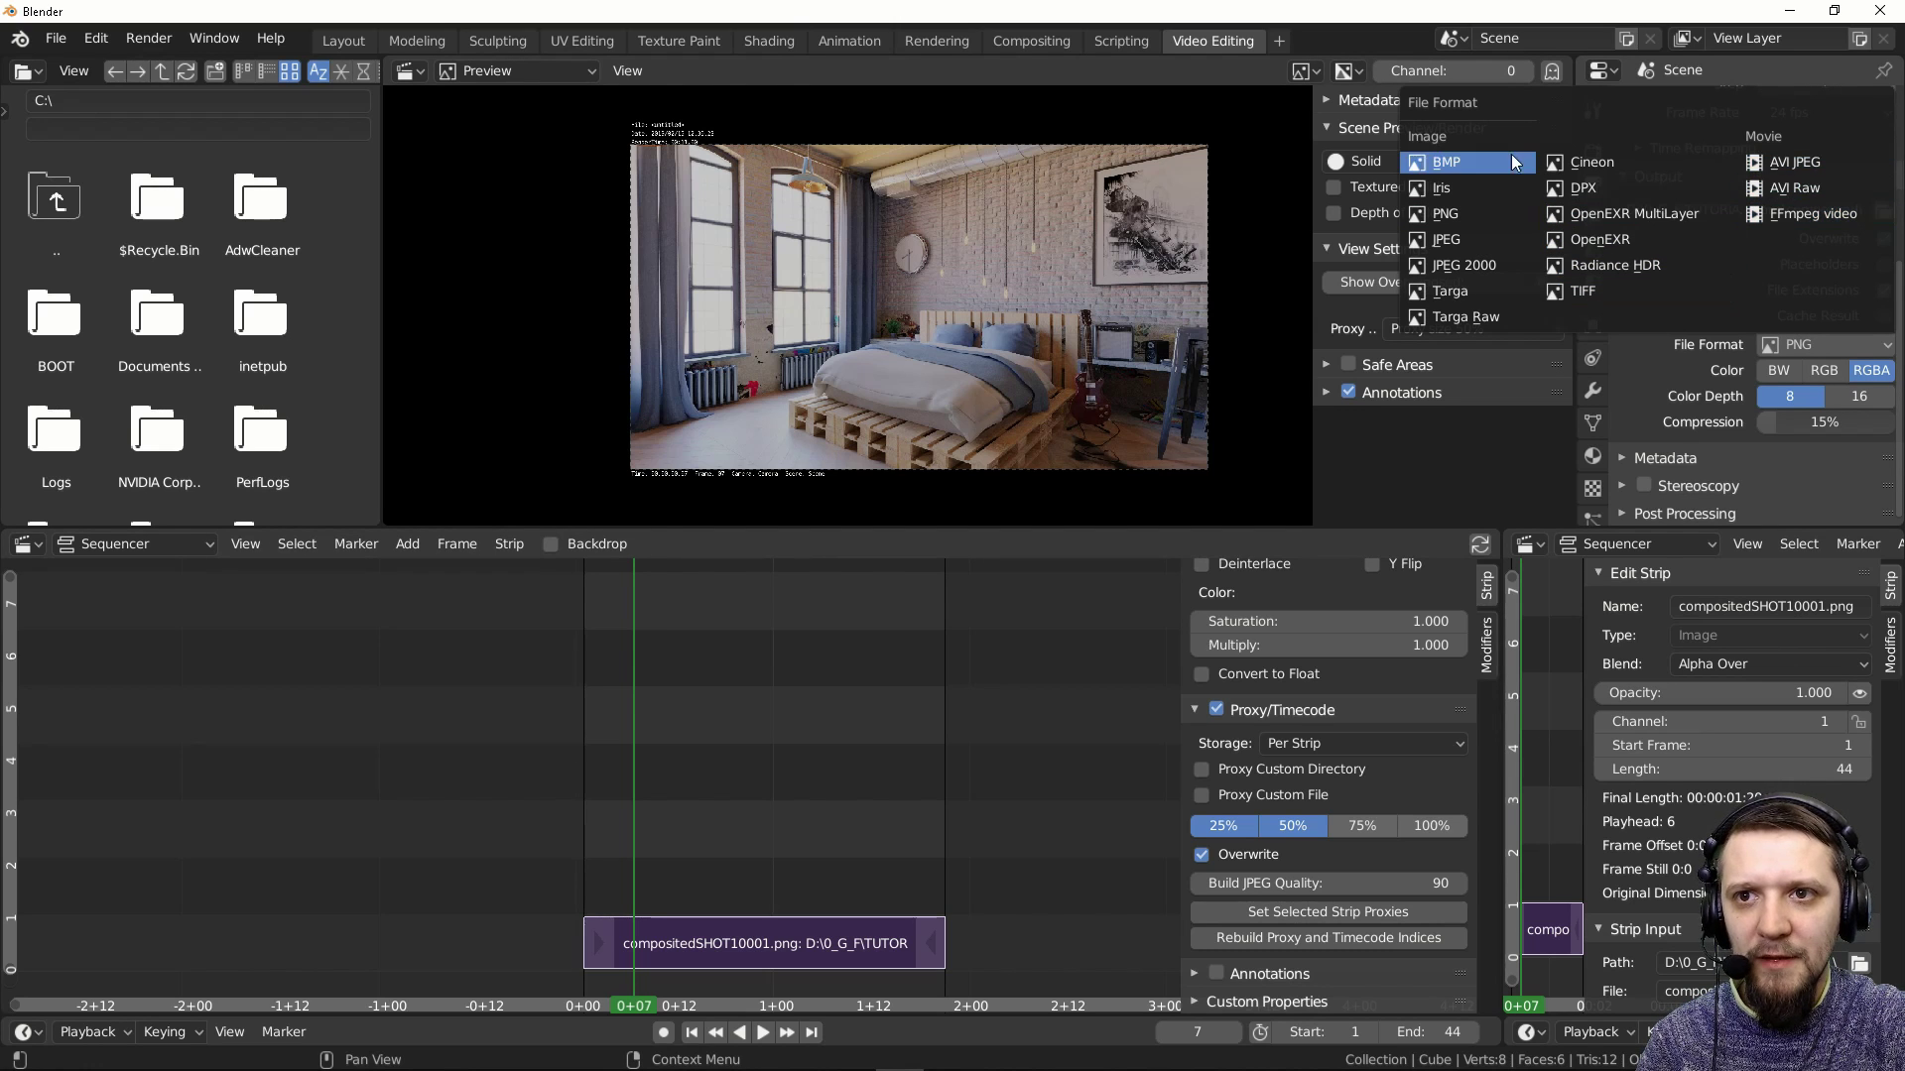
{"action": "left_click", "coordinate": [1811, 212]}
{"action": "left_click", "coordinate": [1669, 429]}
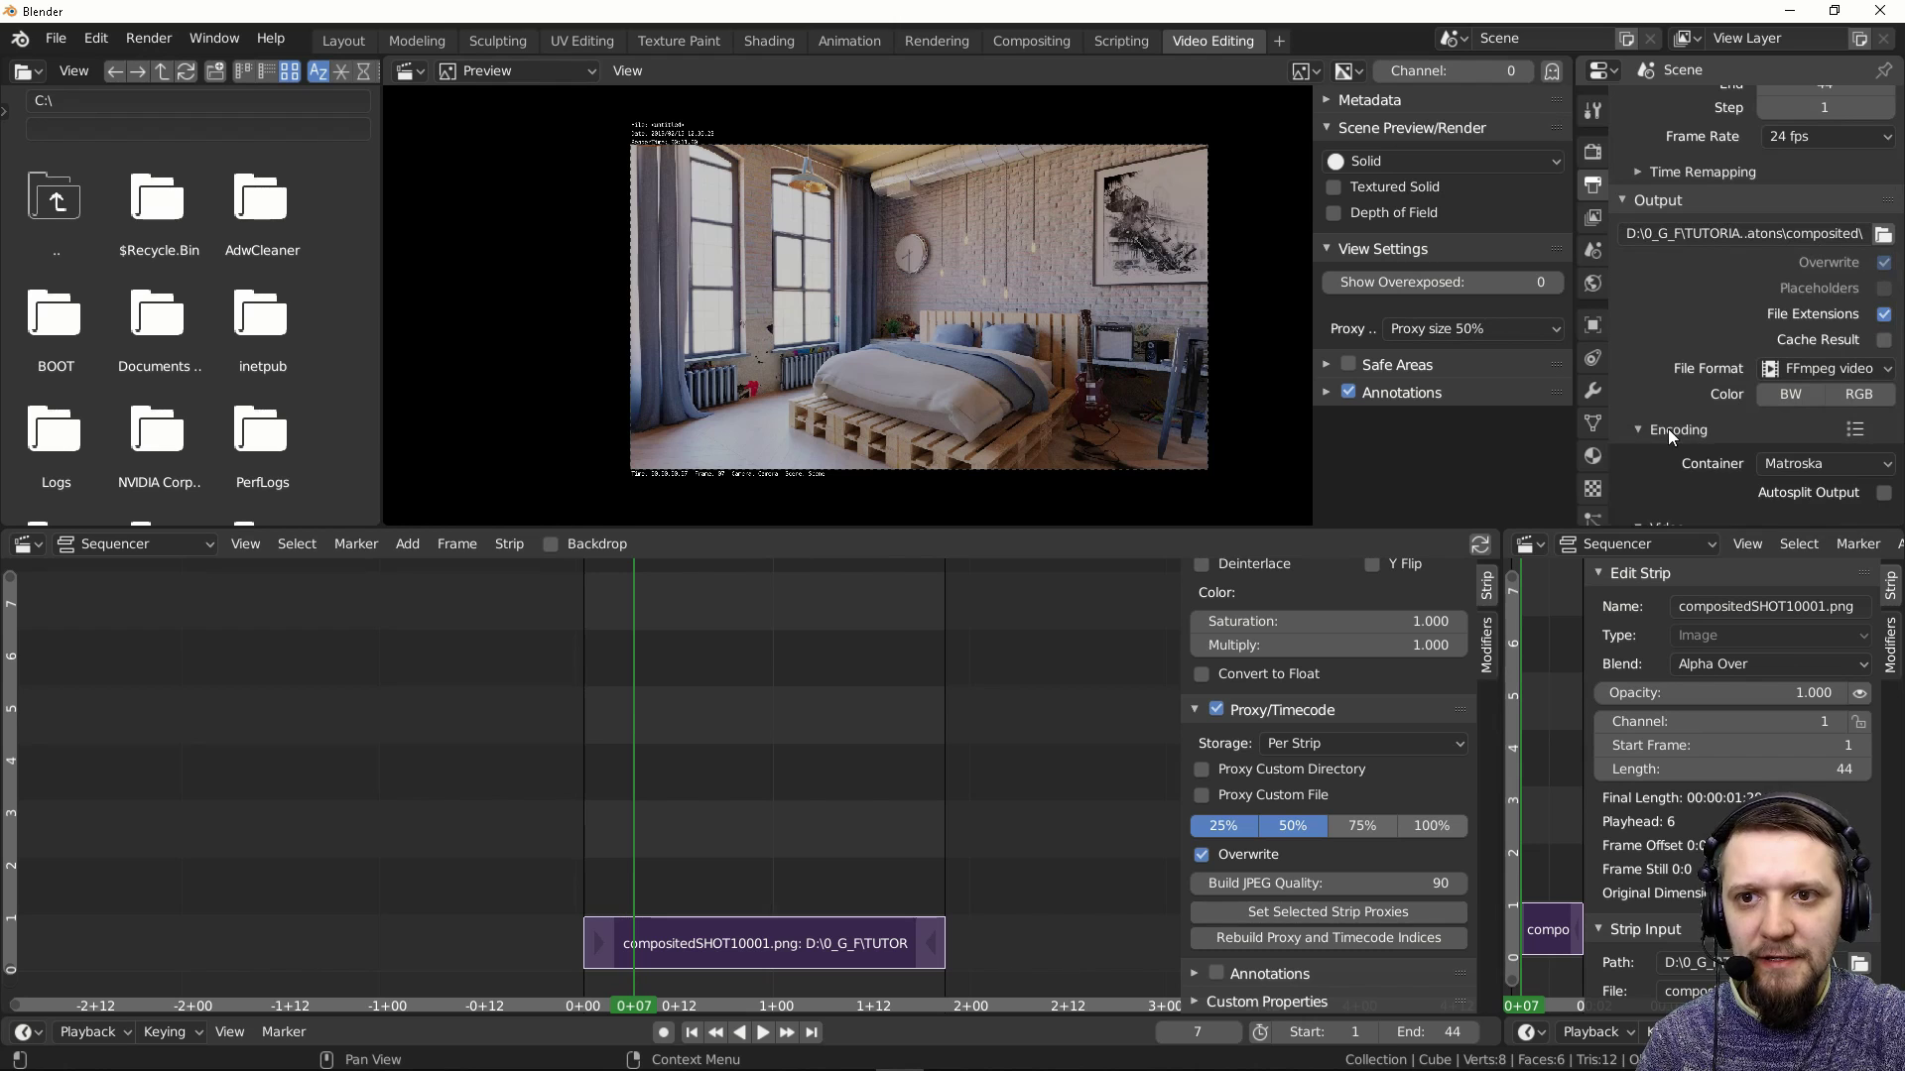
{"action": "left_click", "coordinate": [1868, 464]}
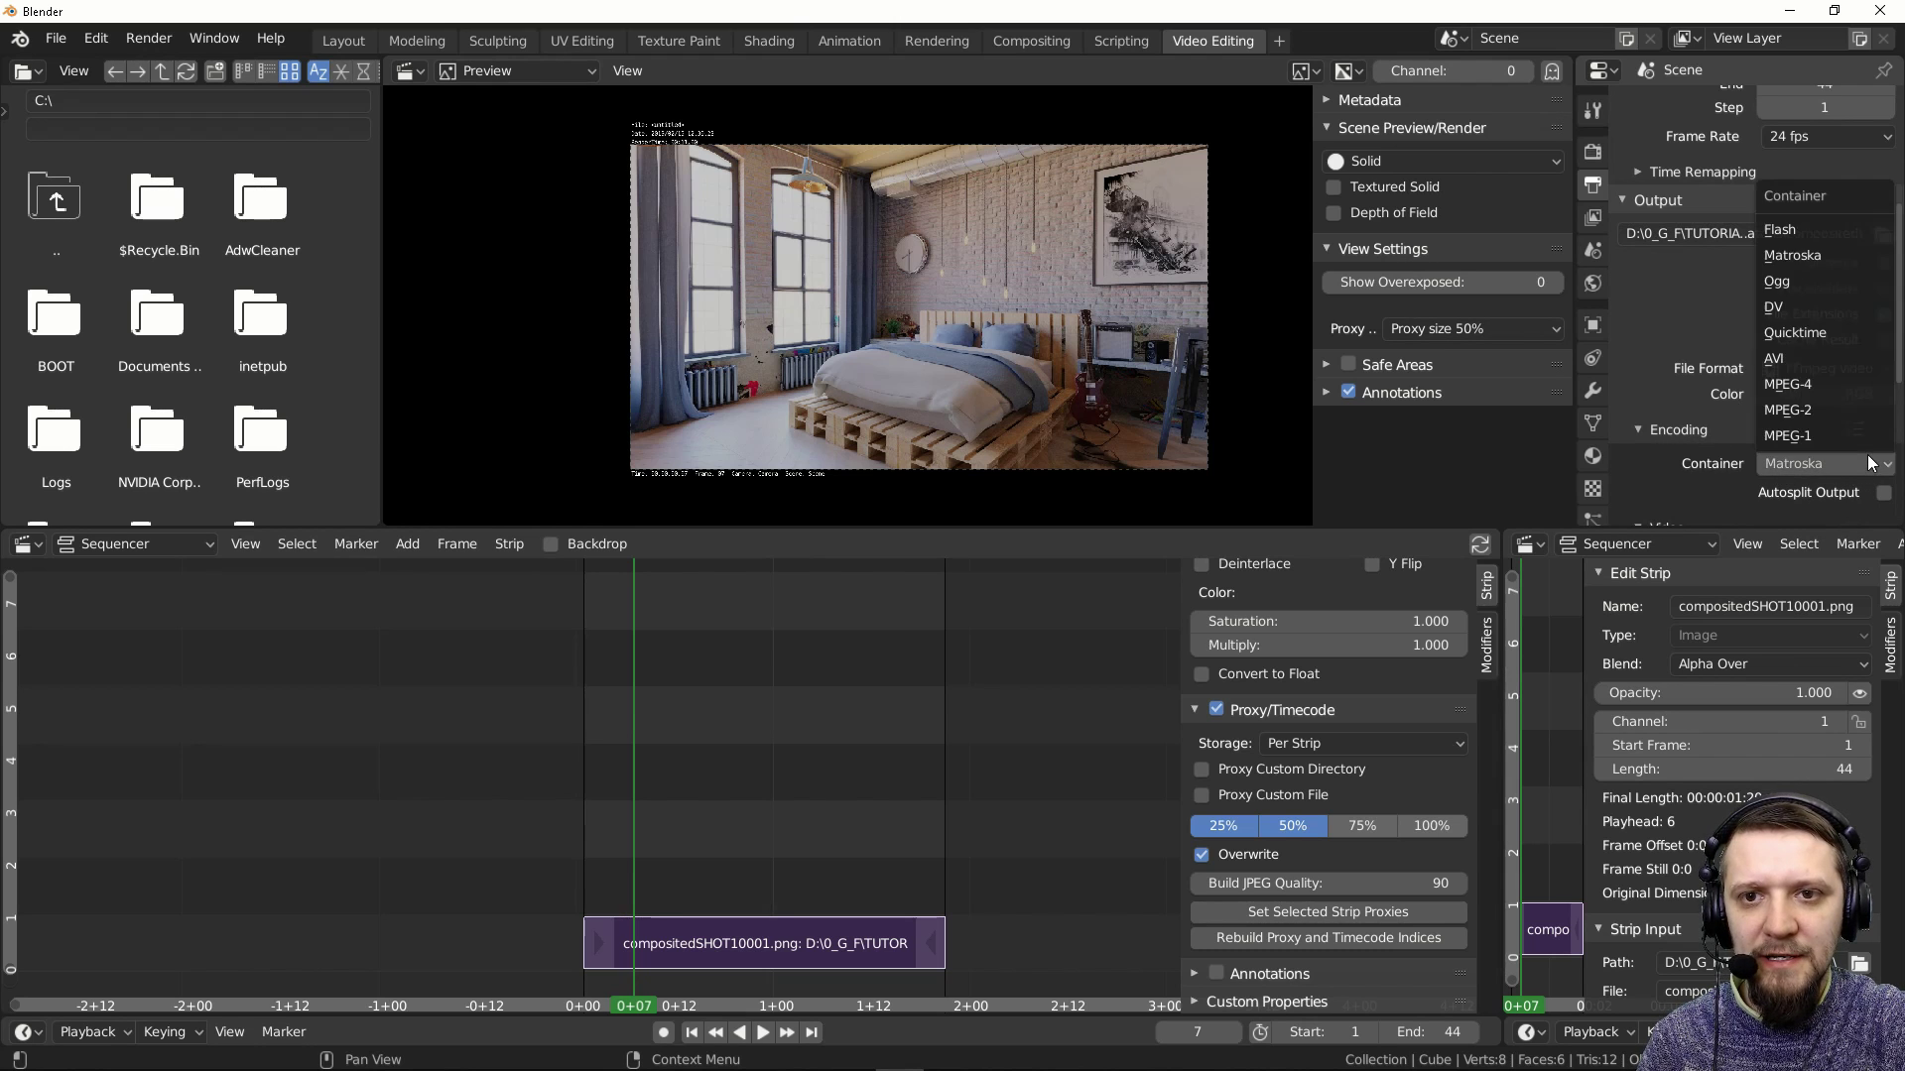
{"action": "left_click", "coordinate": [1790, 472]}
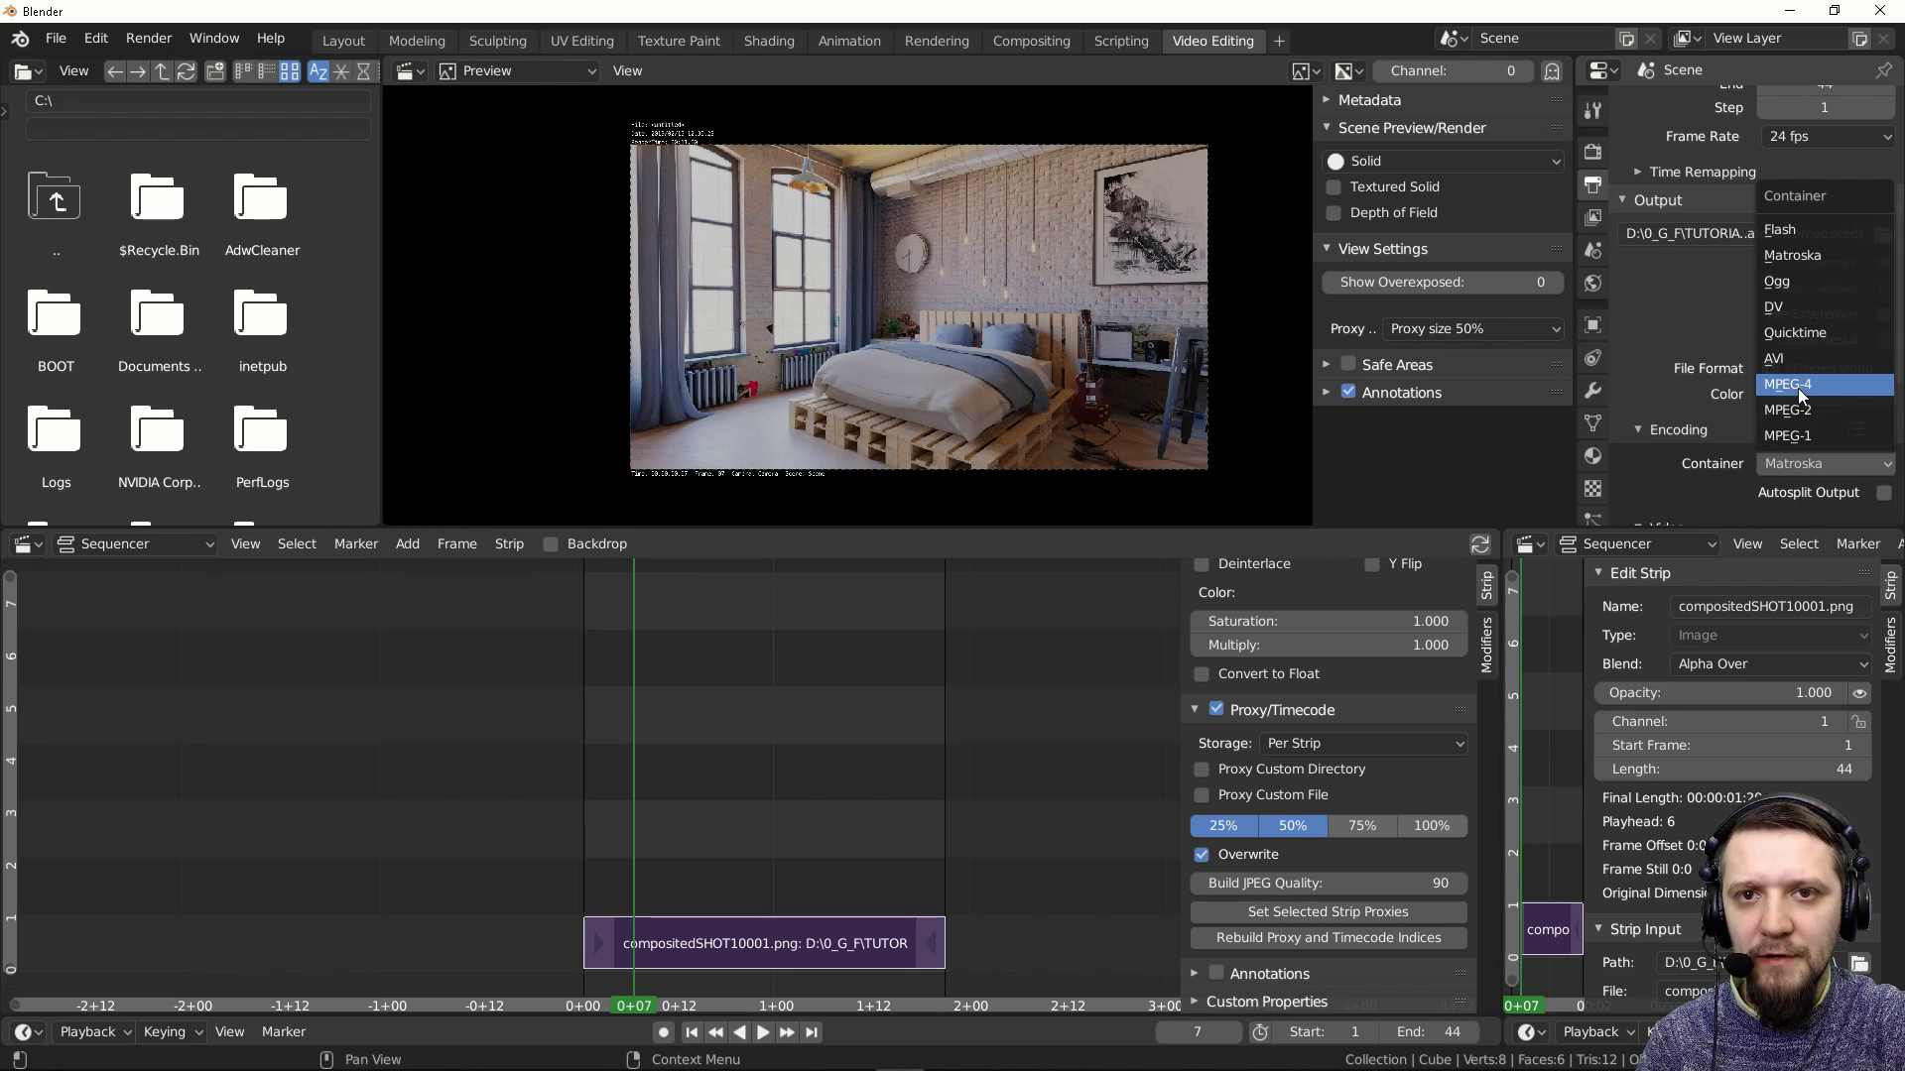
{"action": "left_click", "coordinate": [1798, 385]}
{"action": "scroll", "coordinate": [1771, 415], "scroll_direction": "down", "scroll_amount": 5}
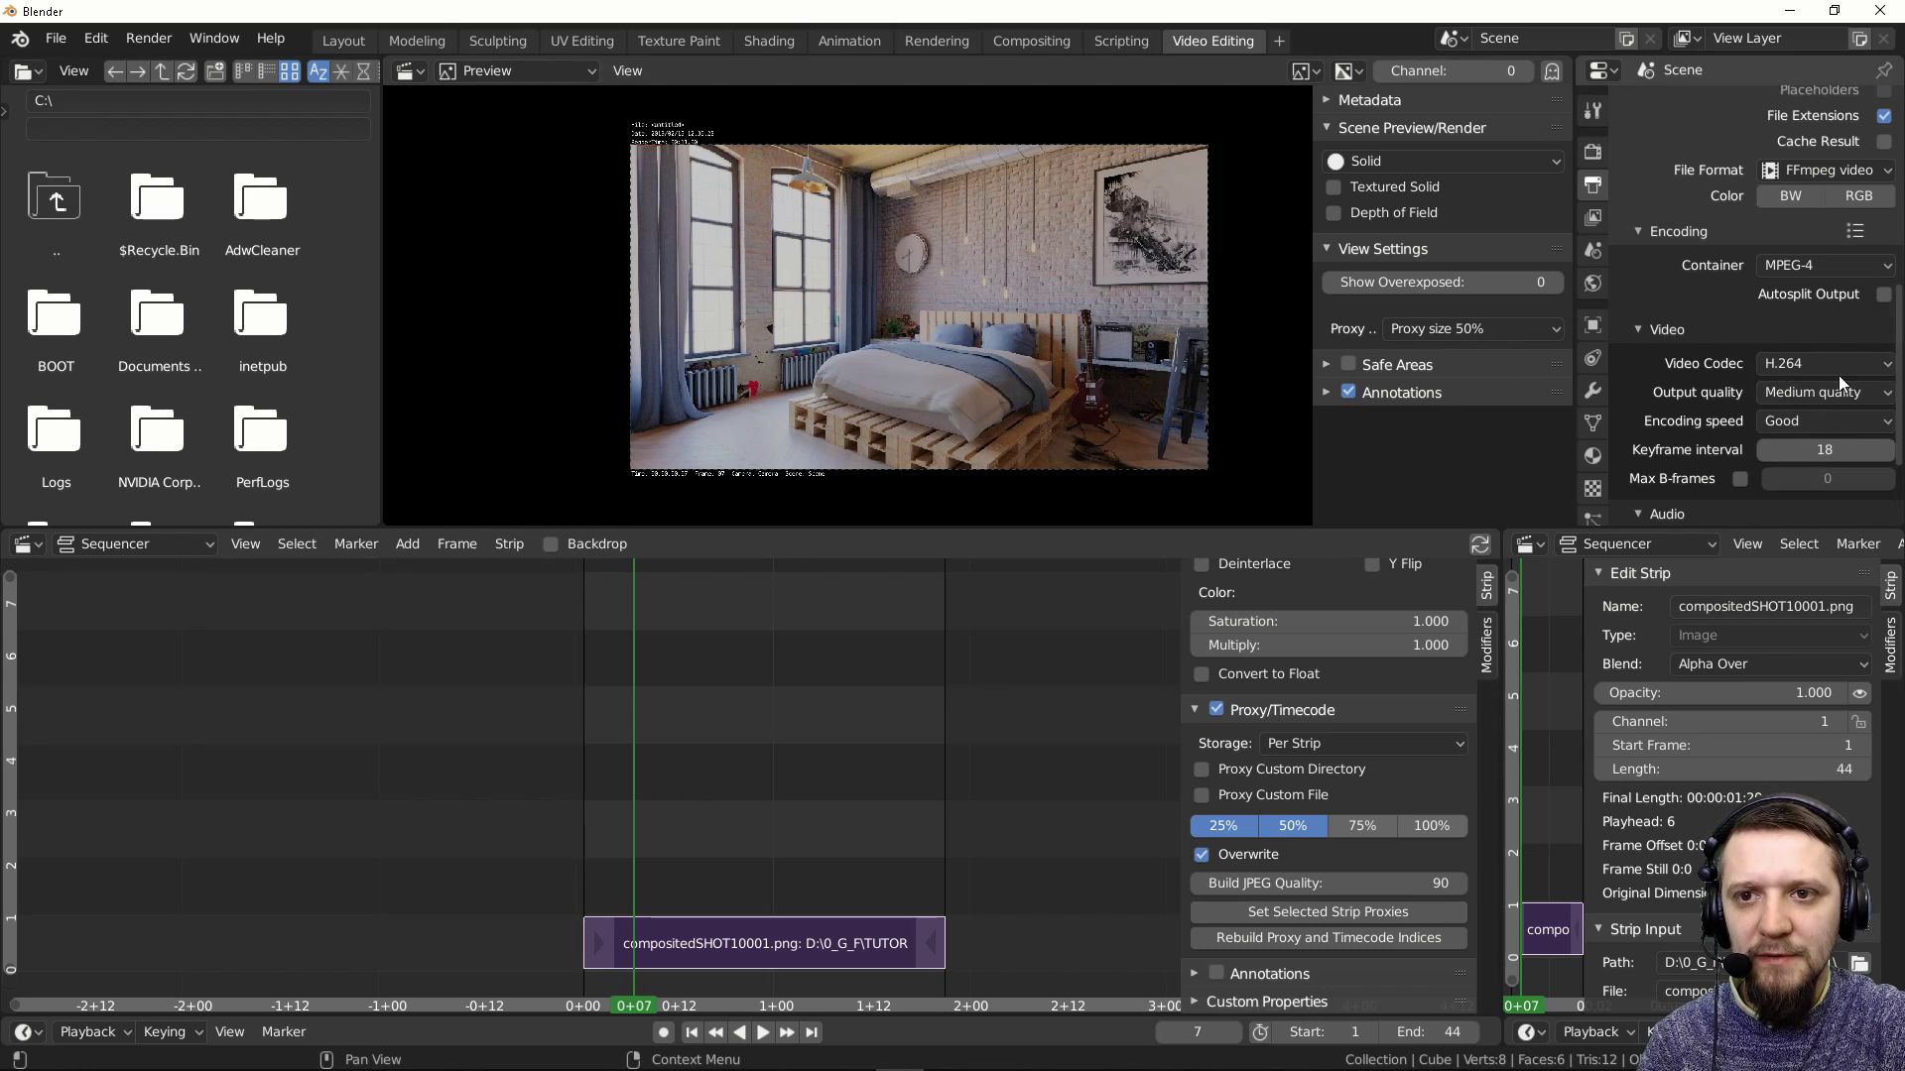
Set H.264 output quality to Perceptually lossless and show the View Layer properties
{"action": "left_click", "coordinate": [1814, 391]}
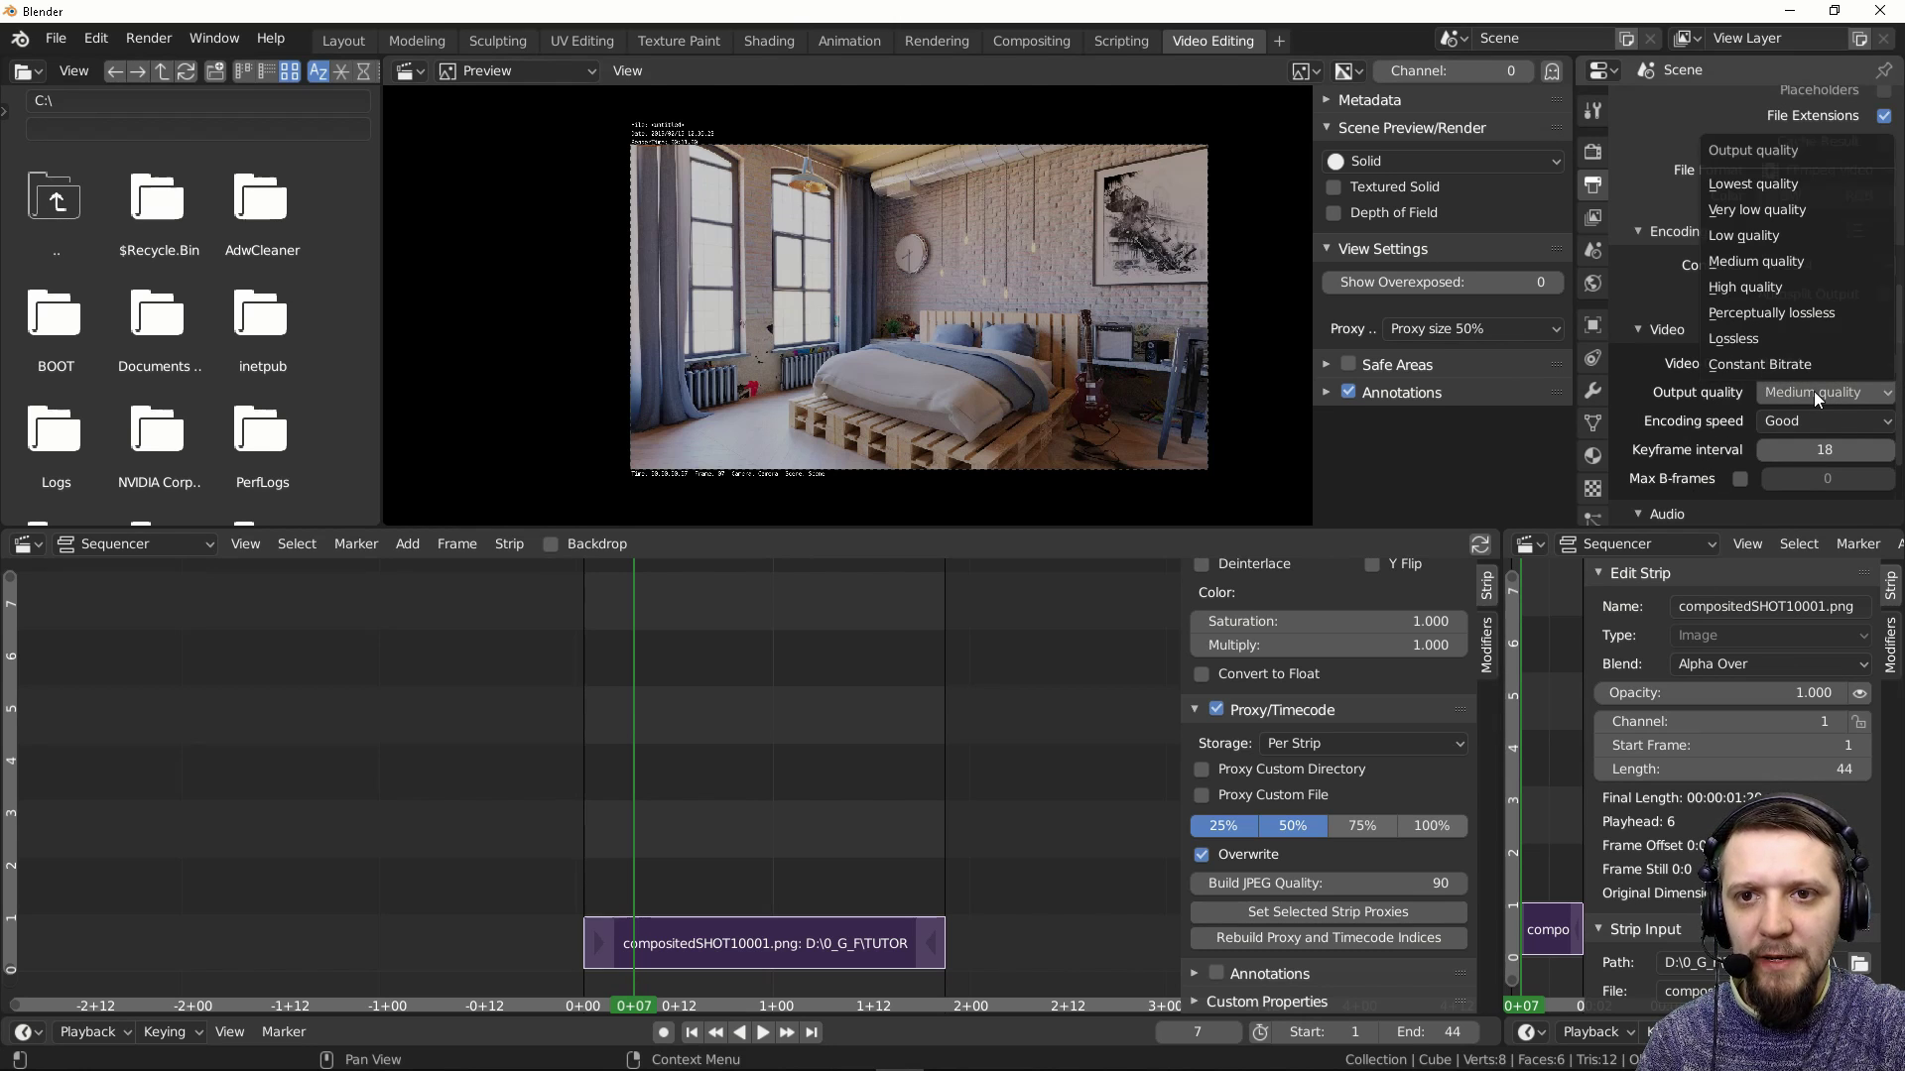
{"action": "left_click", "coordinate": [1747, 312]}
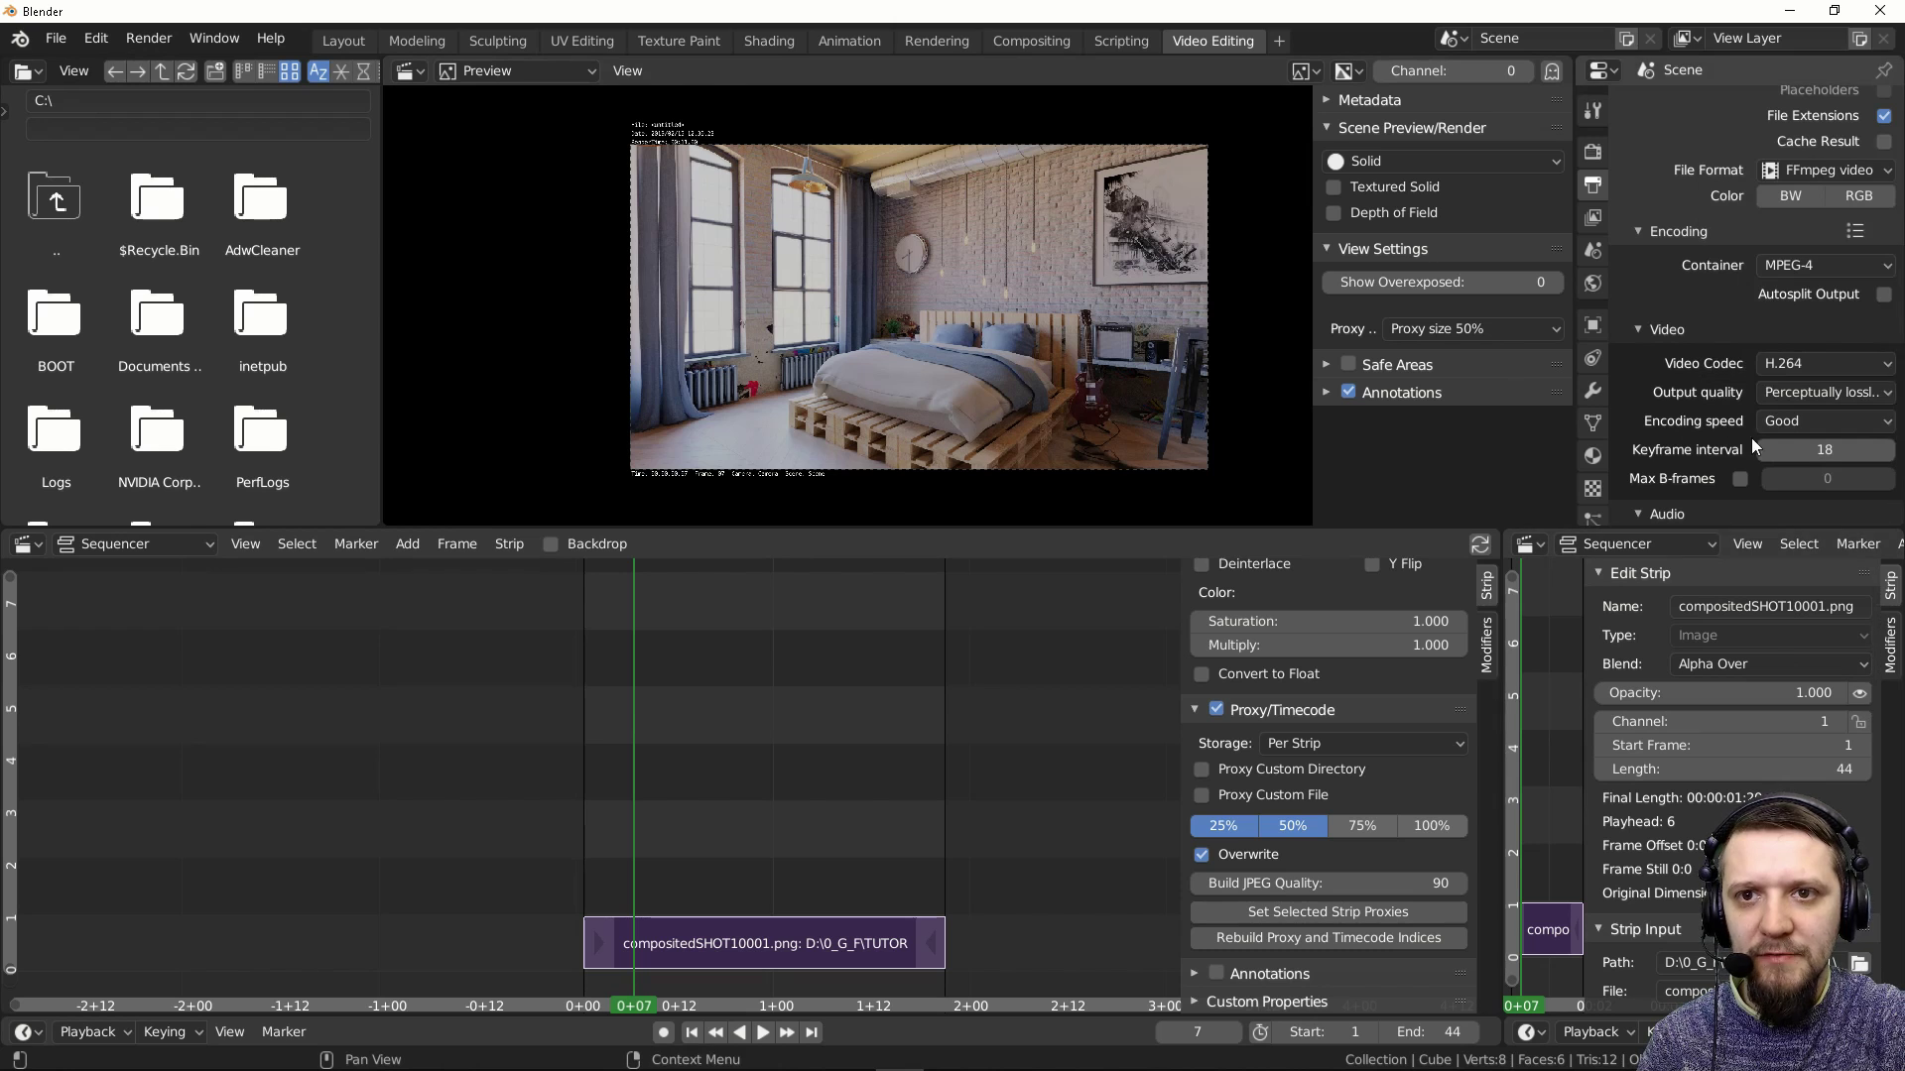
{"action": "scroll", "coordinate": [1829, 442], "scroll_direction": "down", "scroll_amount": 3}
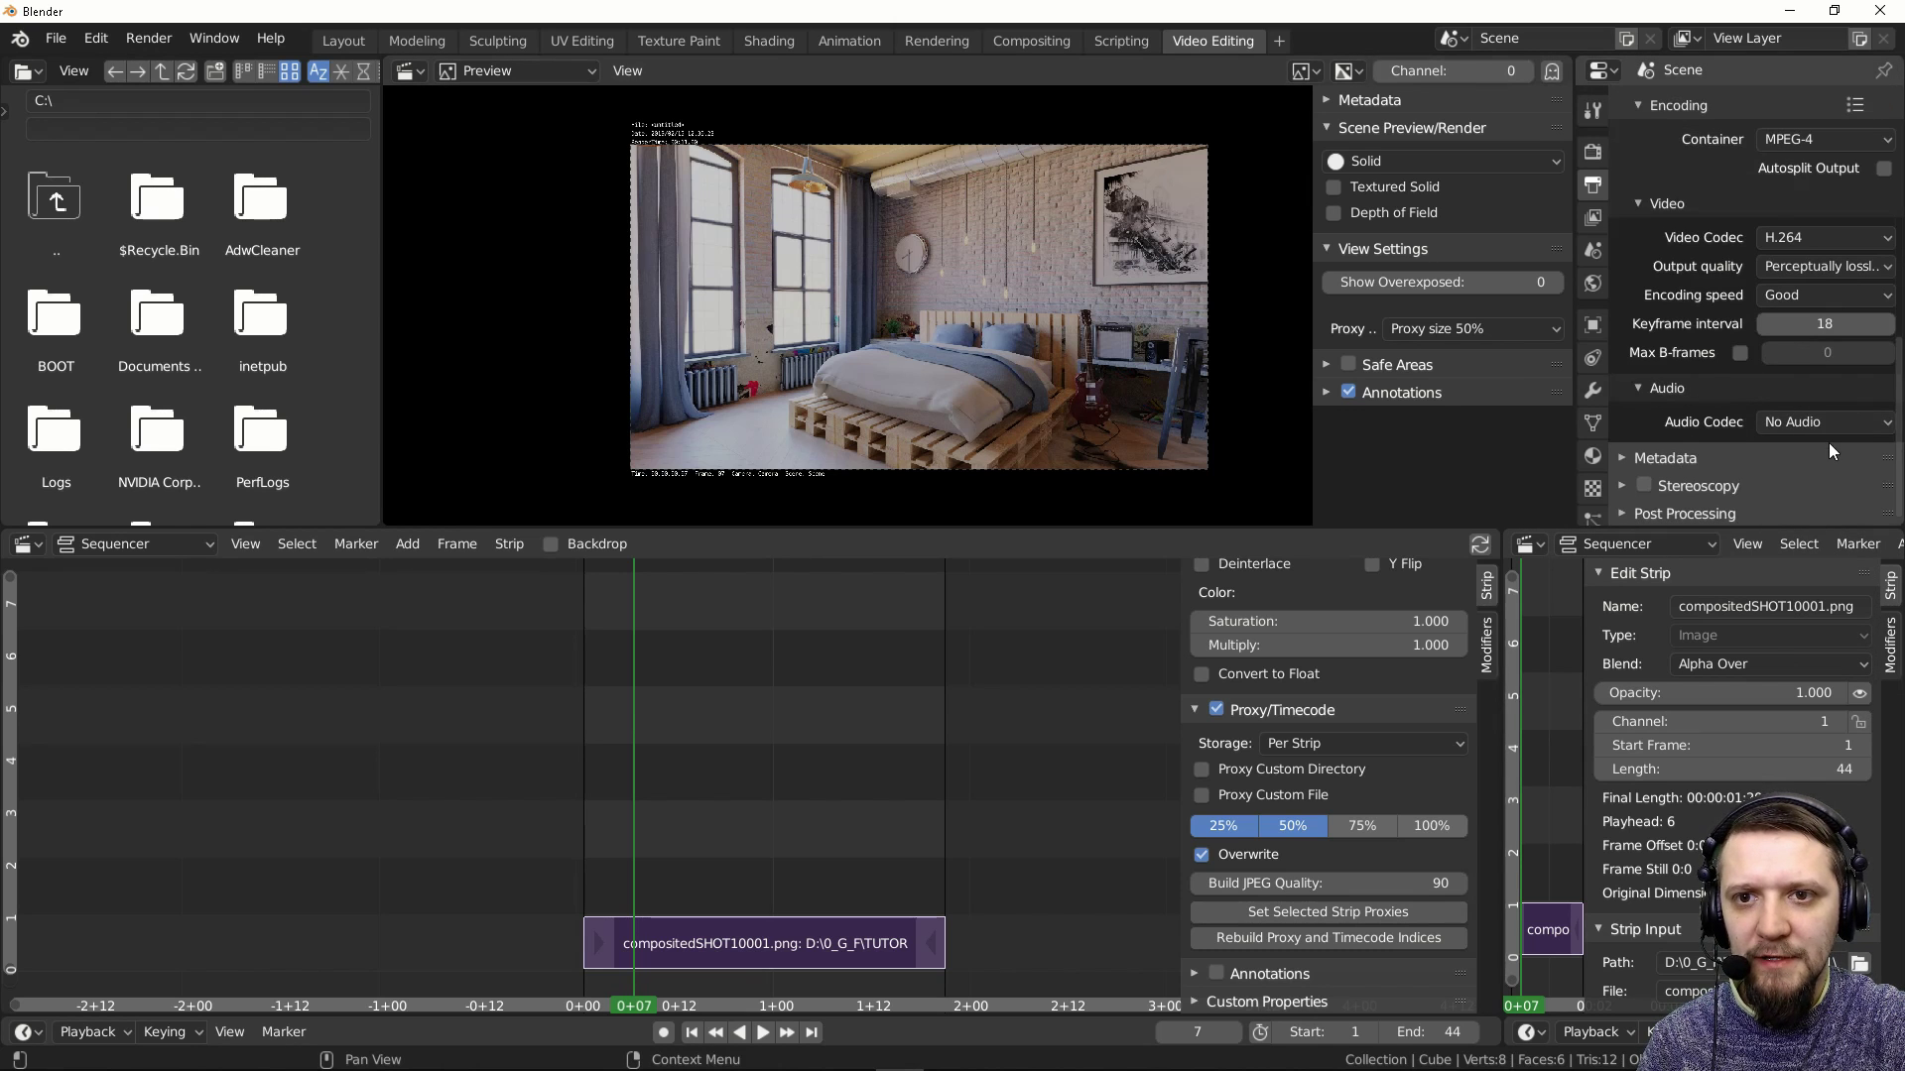
{"action": "scroll", "coordinate": [1849, 448], "scroll_direction": "up", "scroll_amount": 3}
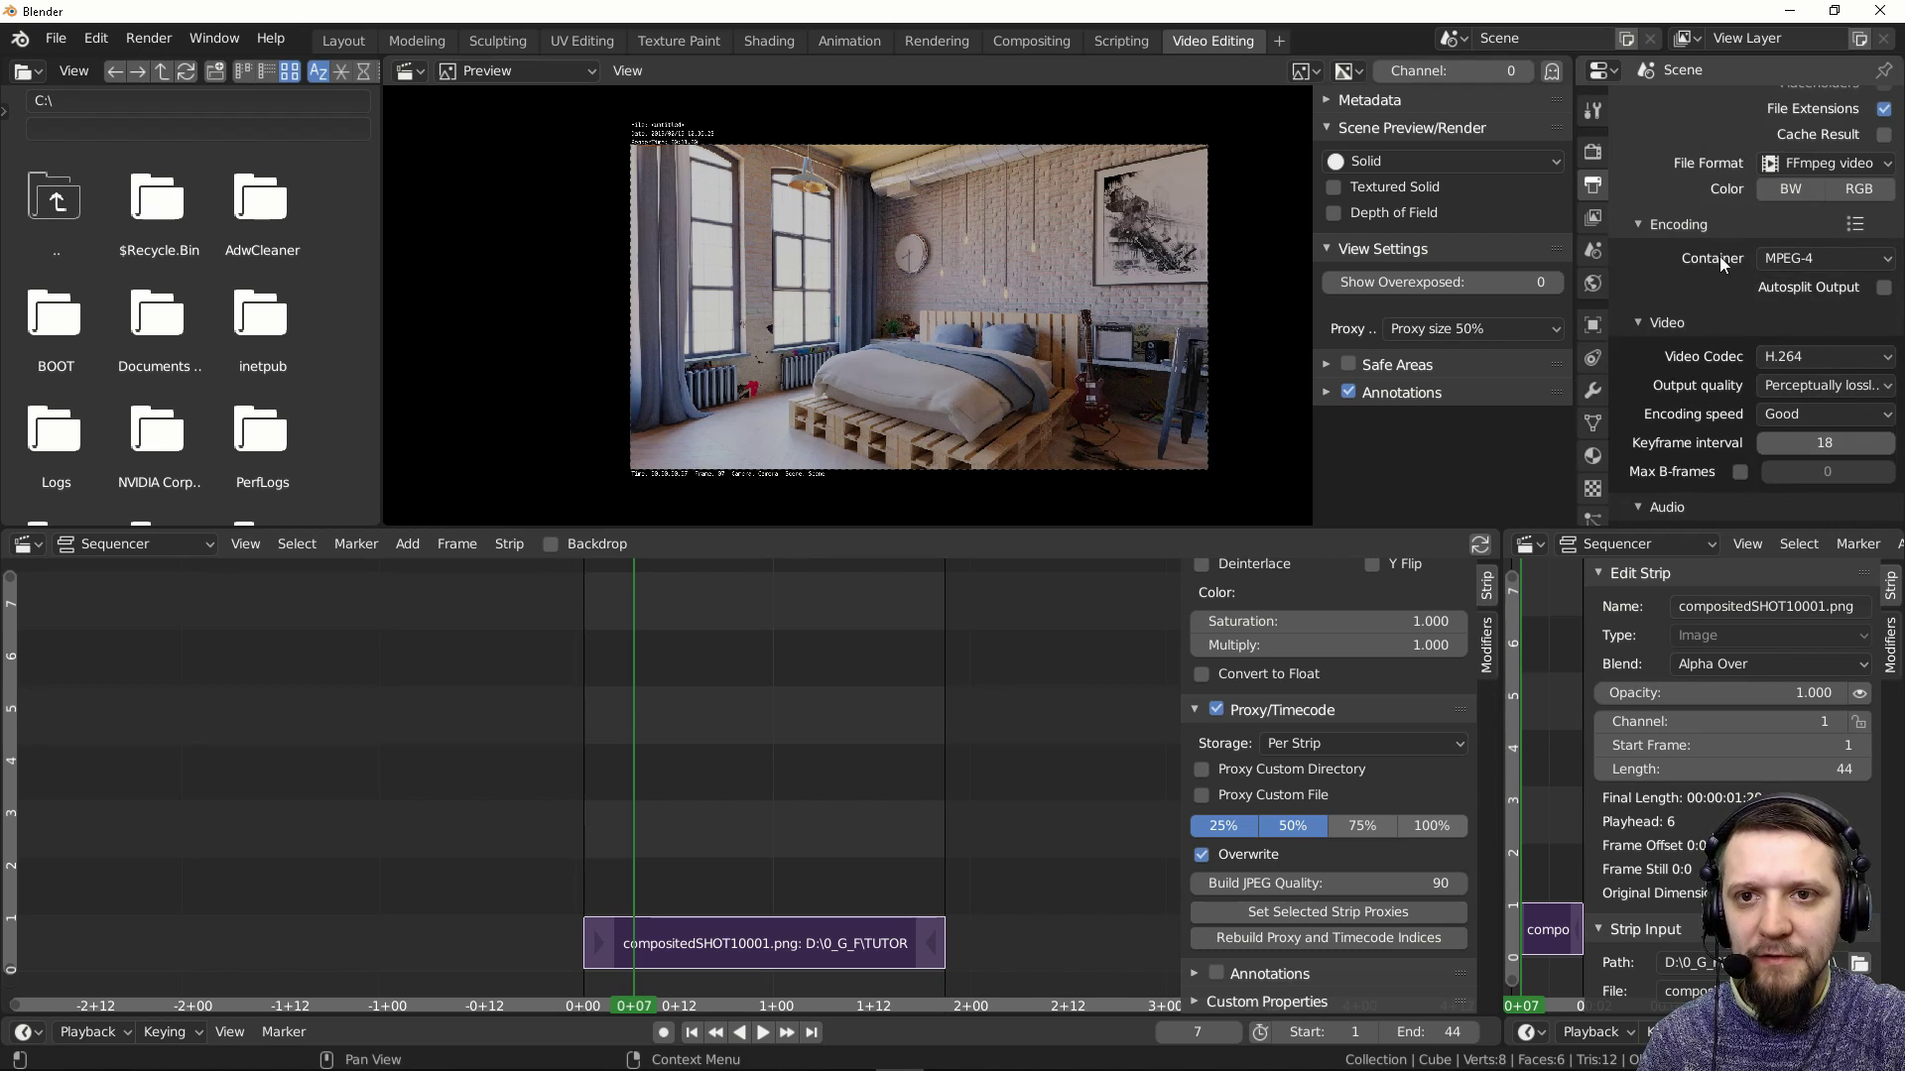
{"action": "left_click", "coordinate": [1843, 385]}
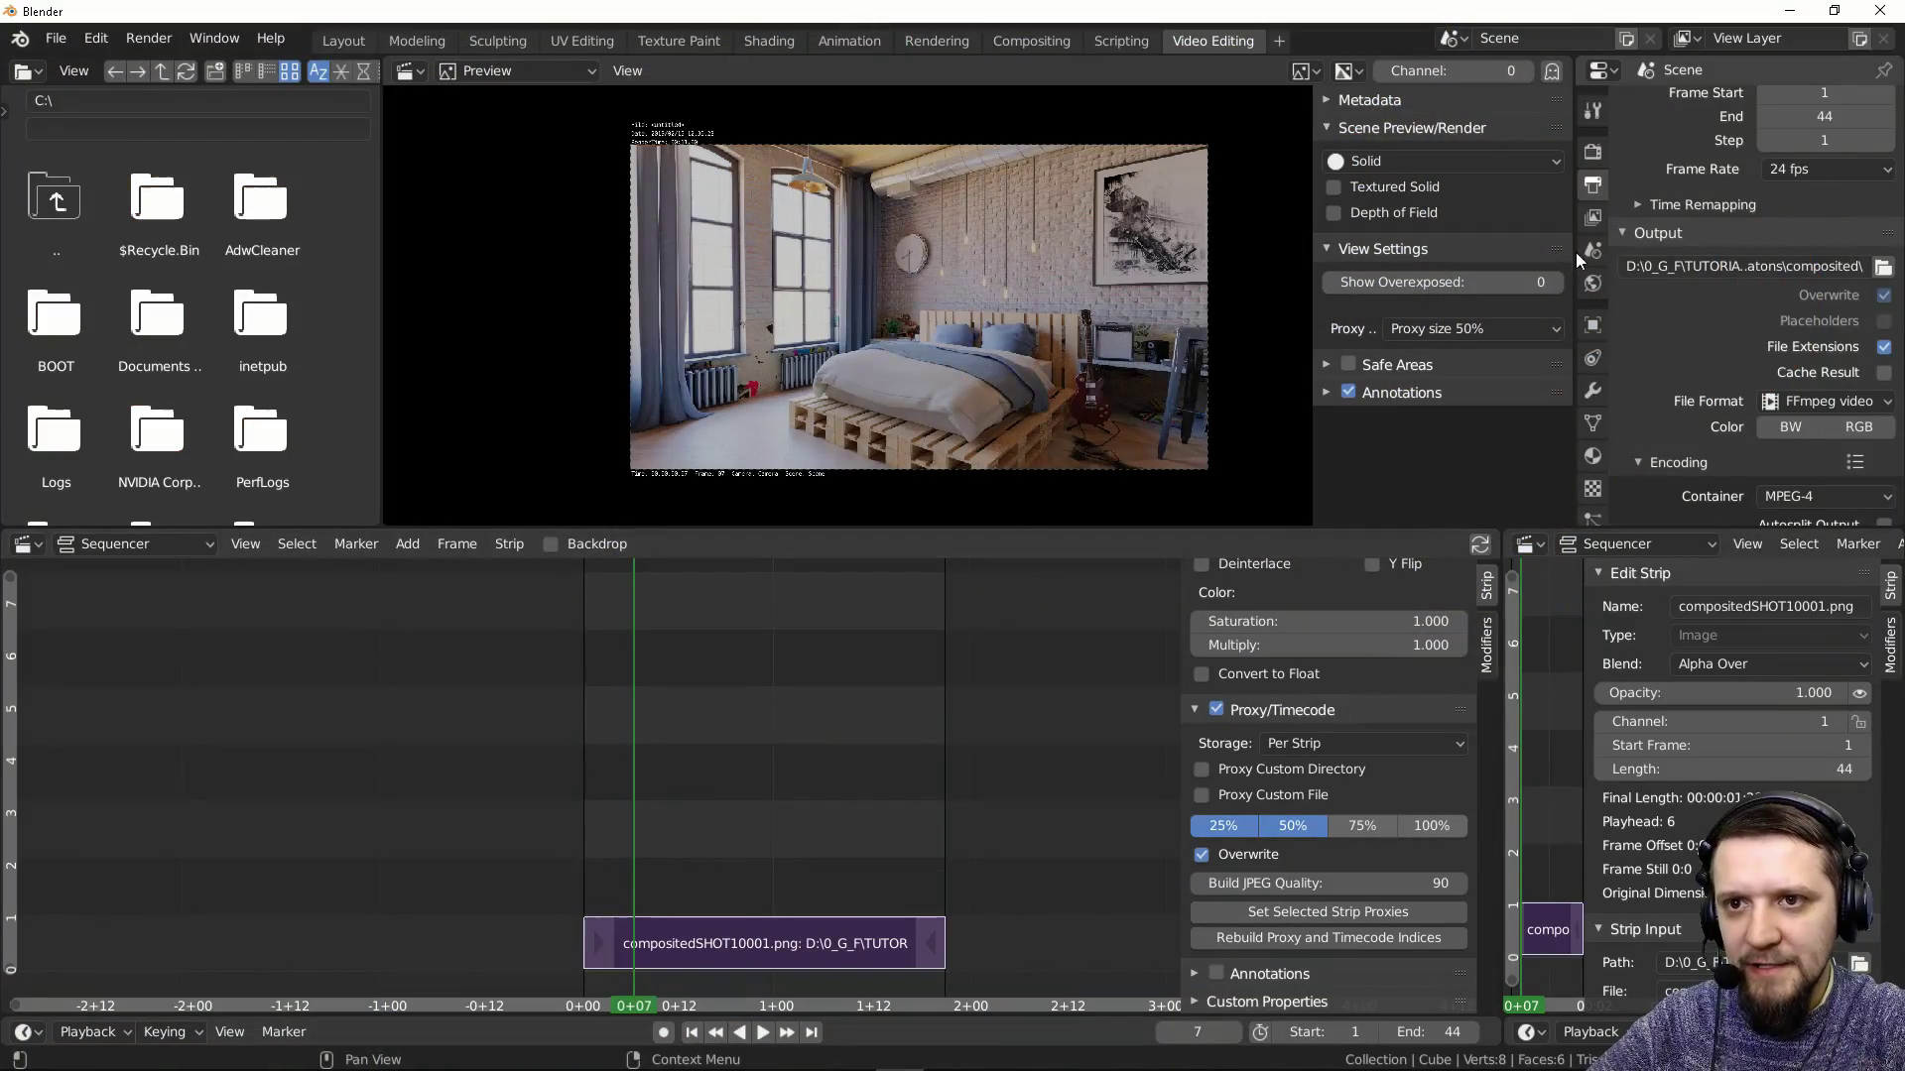
{"action": "left_click", "coordinate": [1592, 219]}
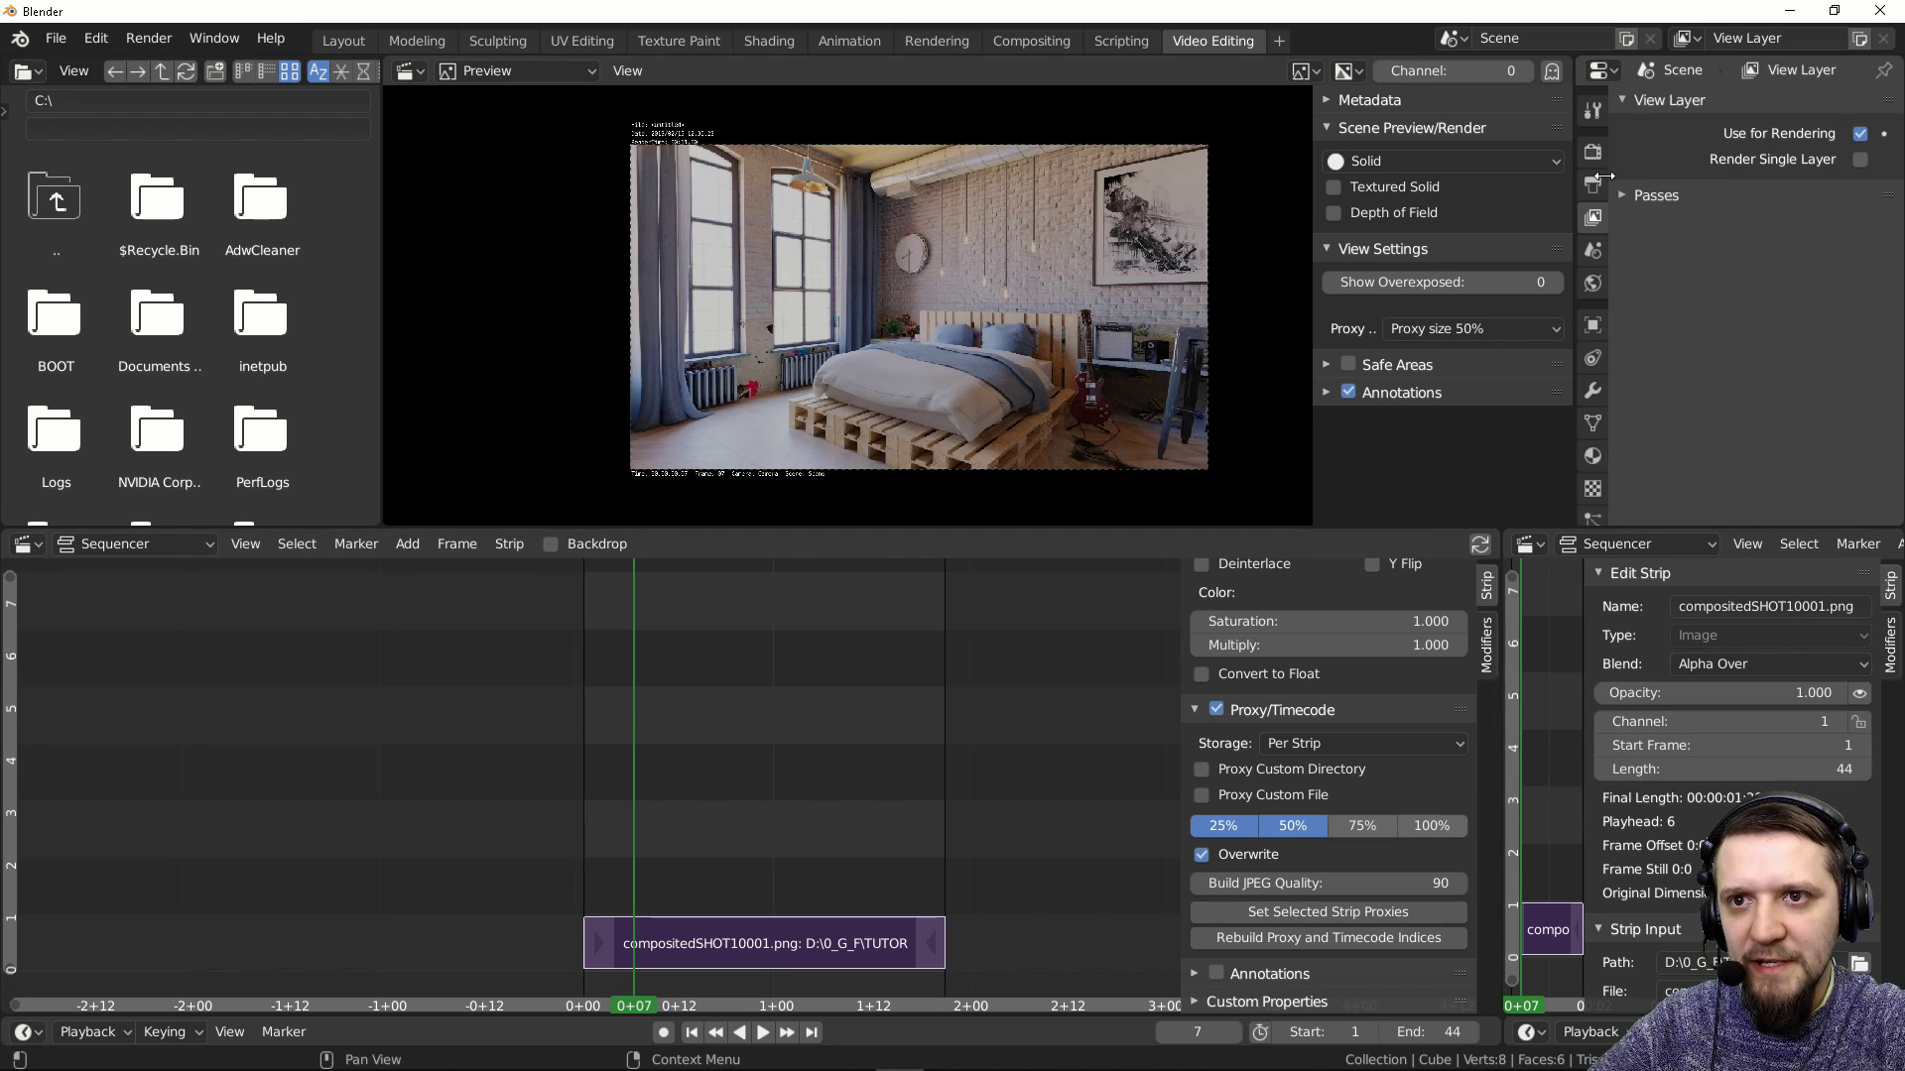
Review Output settings: encoding, Sequencer post-processing, and the 1–44 frame range at 24 fps
{"action": "left_click", "coordinate": [1593, 184]}
{"action": "scroll", "coordinate": [1773, 411], "scroll_direction": "down", "scroll_amount": 6}
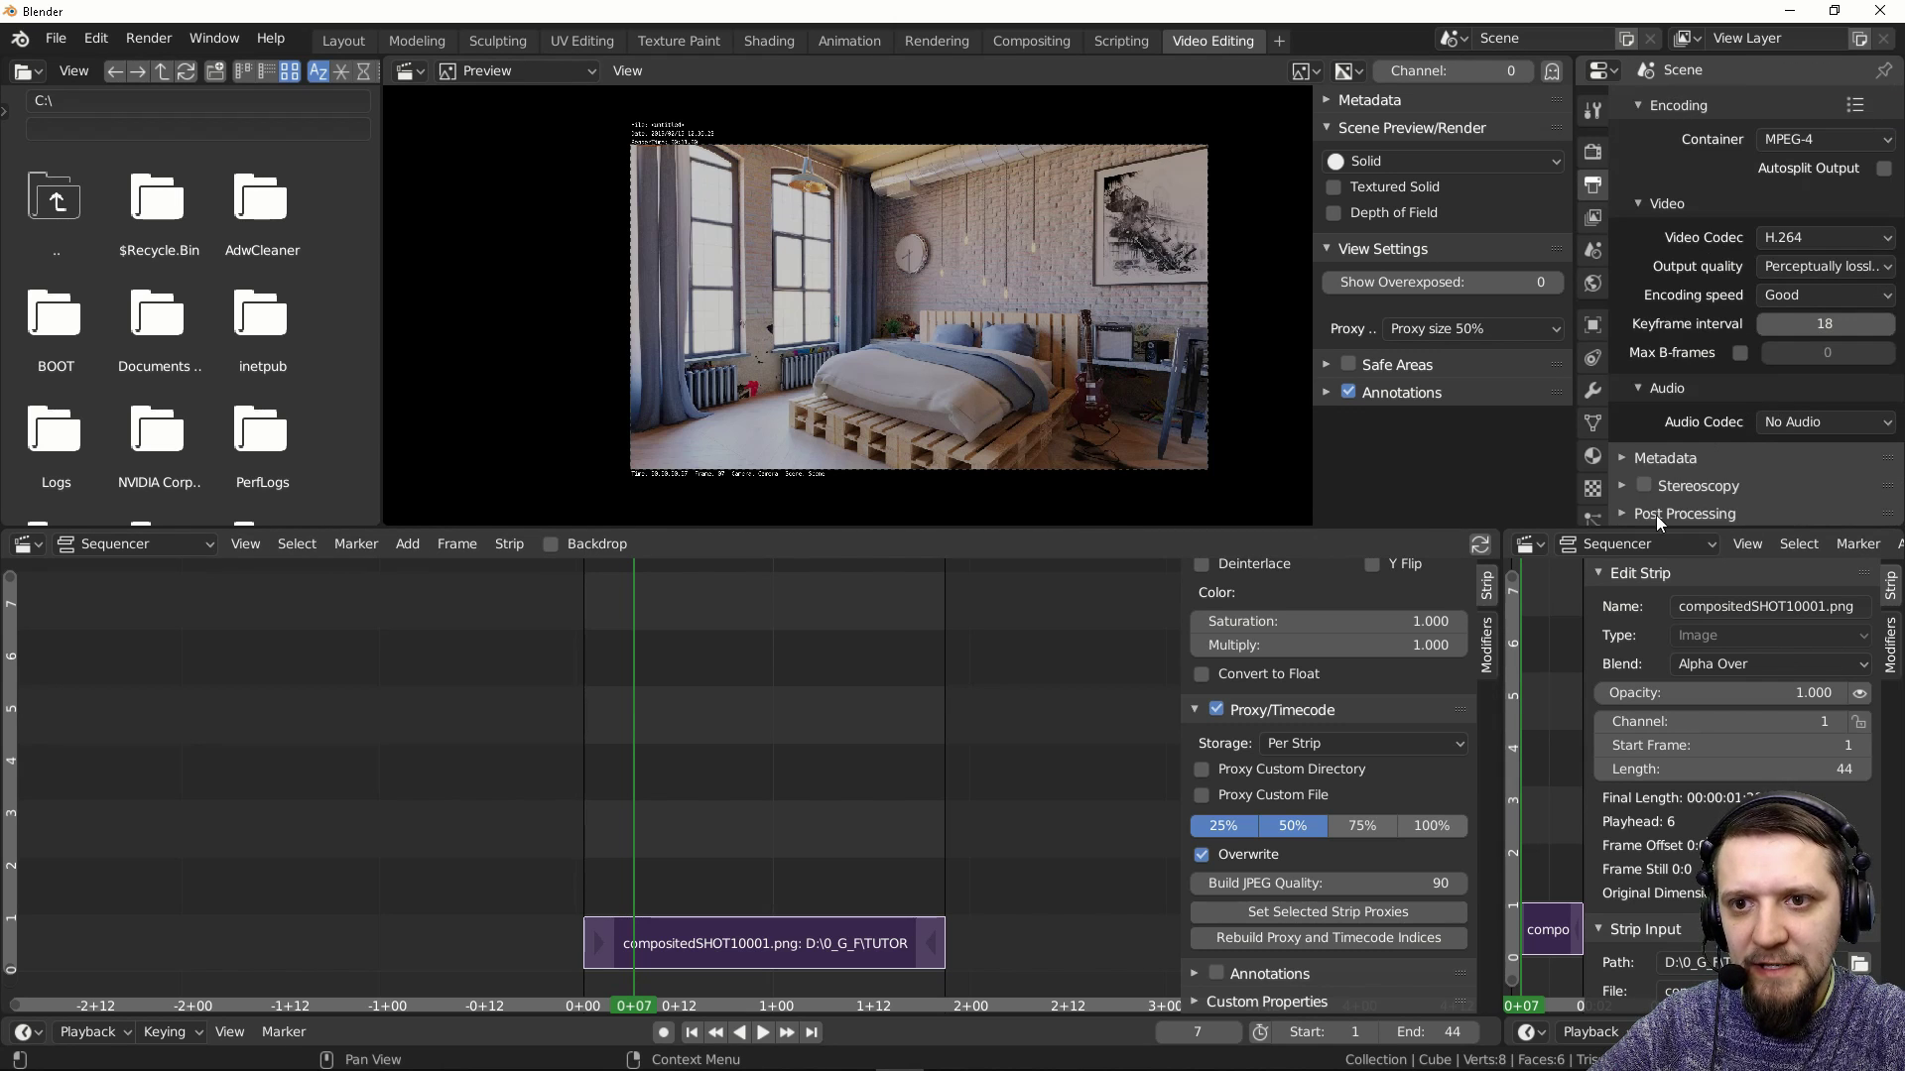
{"action": "scroll", "coordinate": [1746, 371], "scroll_direction": "down", "scroll_amount": 2}
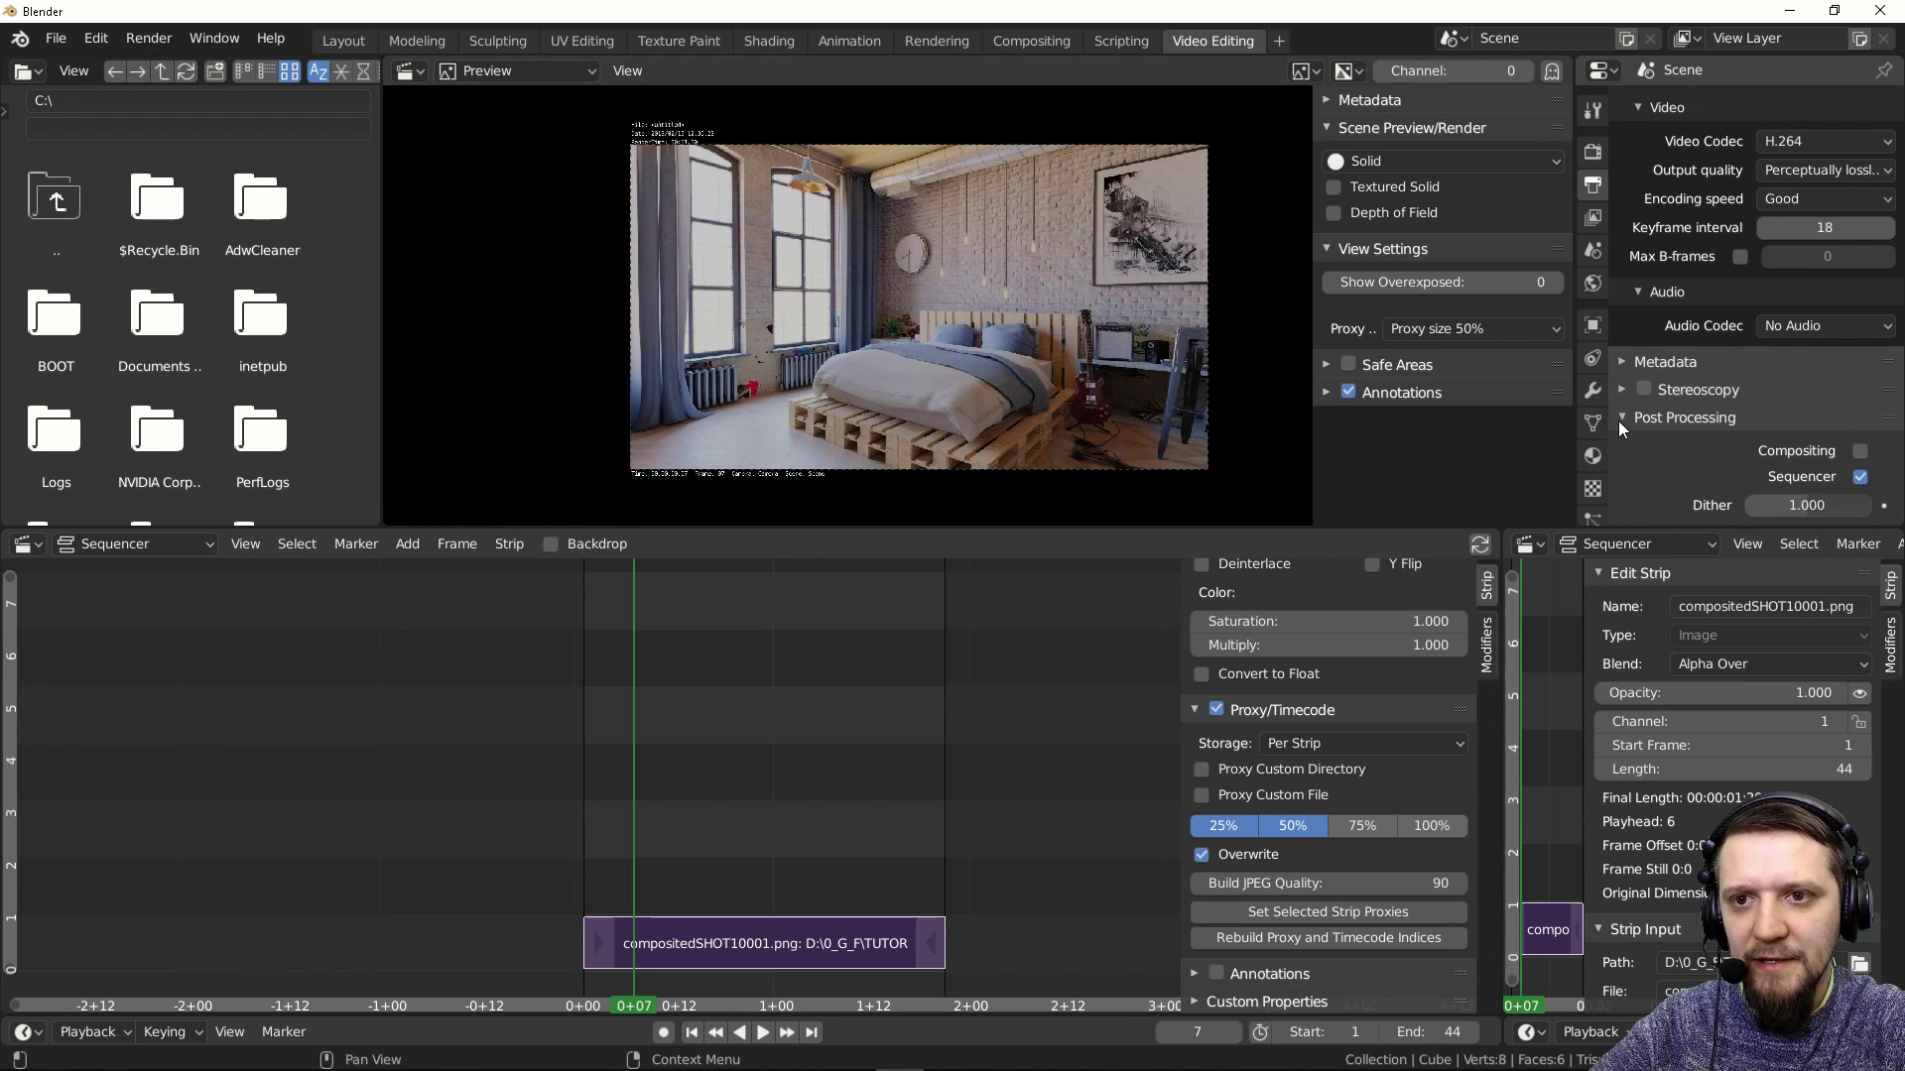
{"action": "scroll", "coordinate": [1812, 333], "scroll_direction": "up", "scroll_amount": 10}
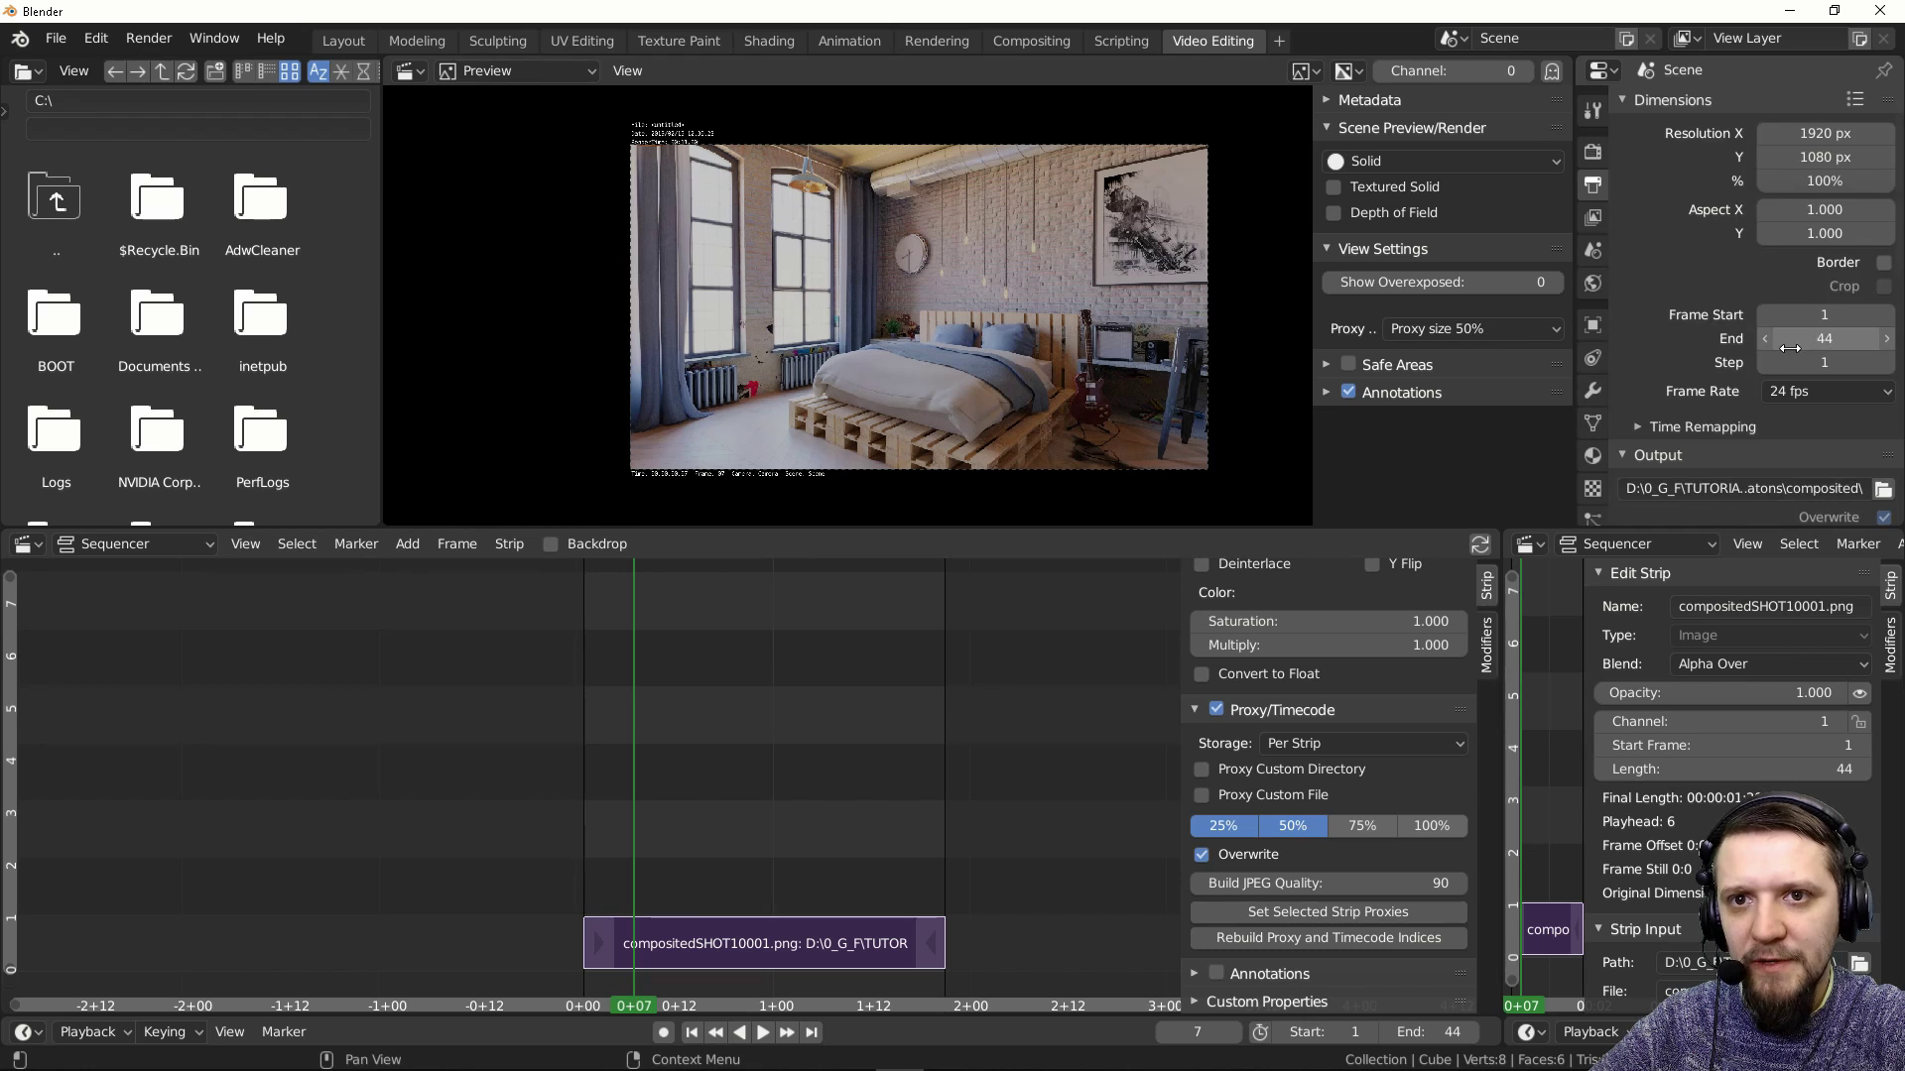
{"action": "scroll", "coordinate": [1789, 342], "scroll_direction": "down", "scroll_amount": 4}
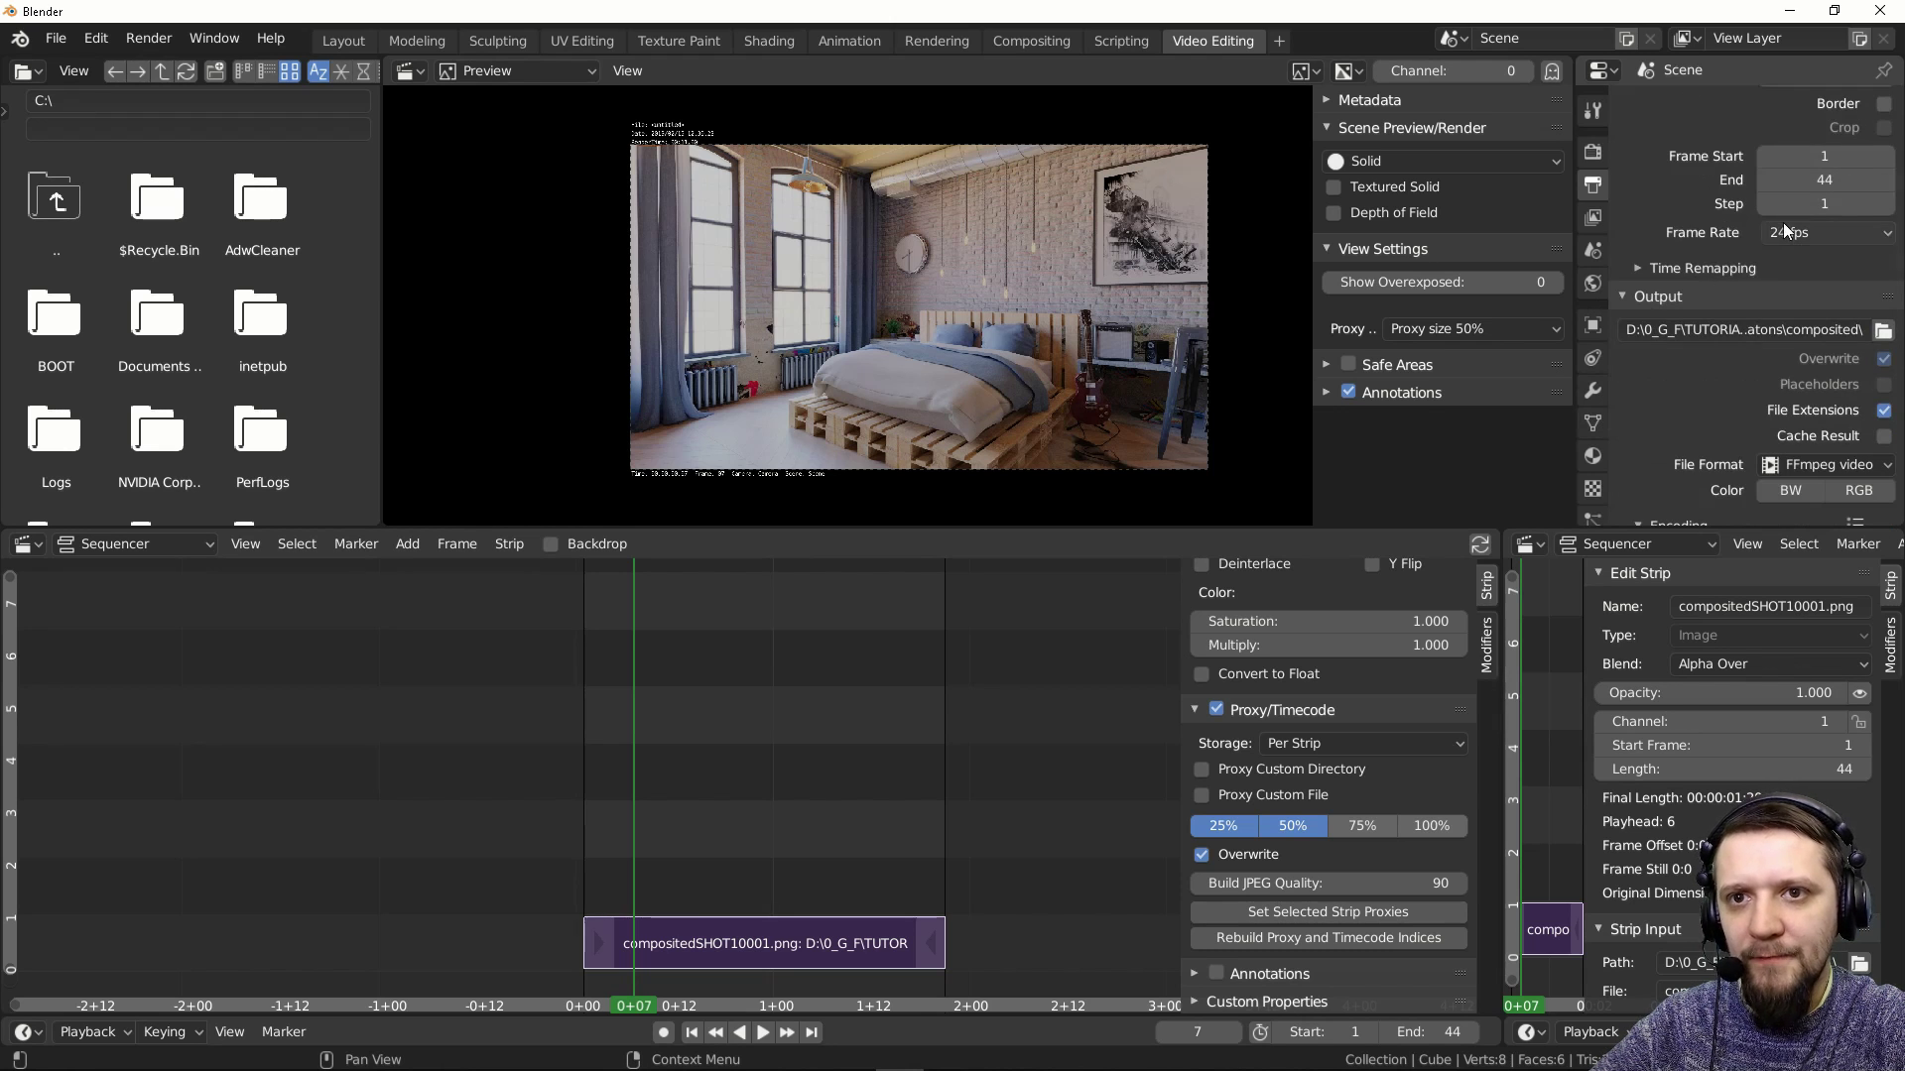
{"action": "scroll", "coordinate": [1771, 226], "scroll_direction": "up", "scroll_amount": 4}
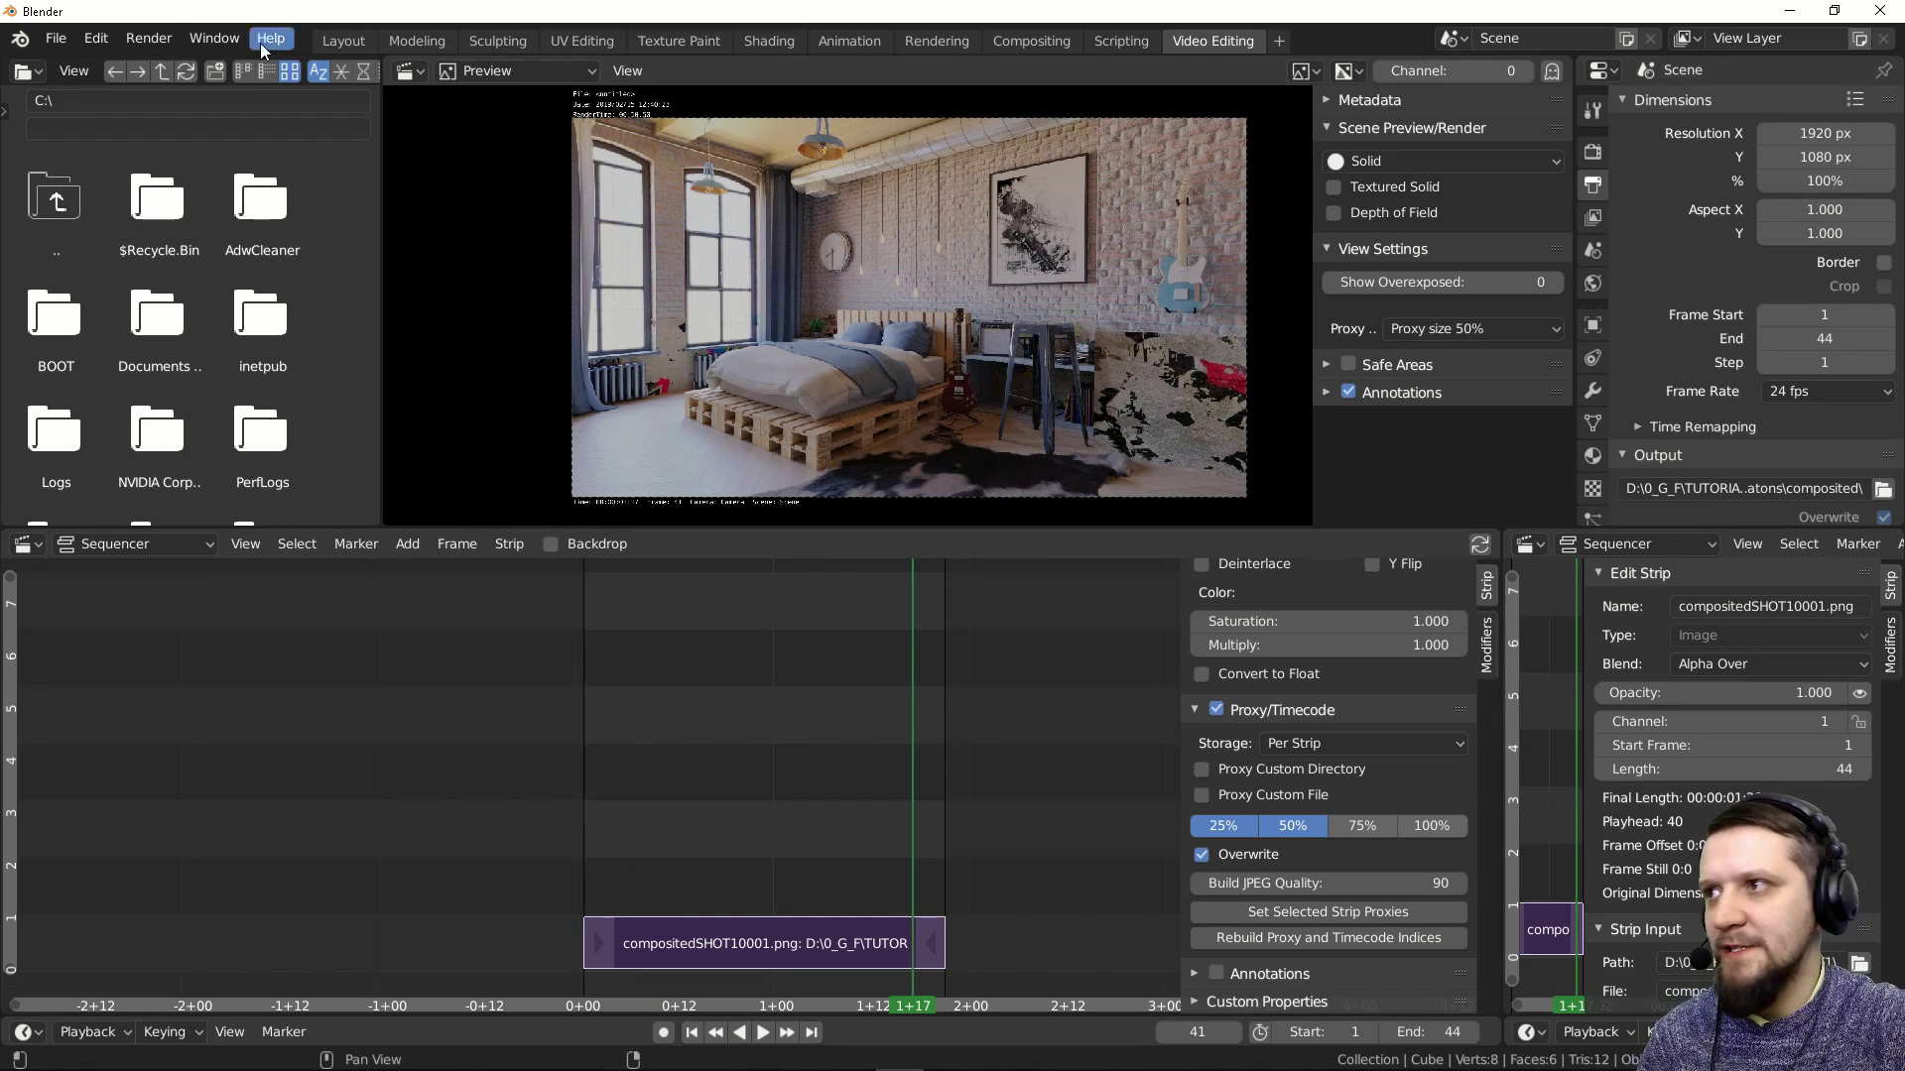
Render the sequencer strip as an animation with Render Animation
{"action": "left_click", "coordinate": [149, 37]}
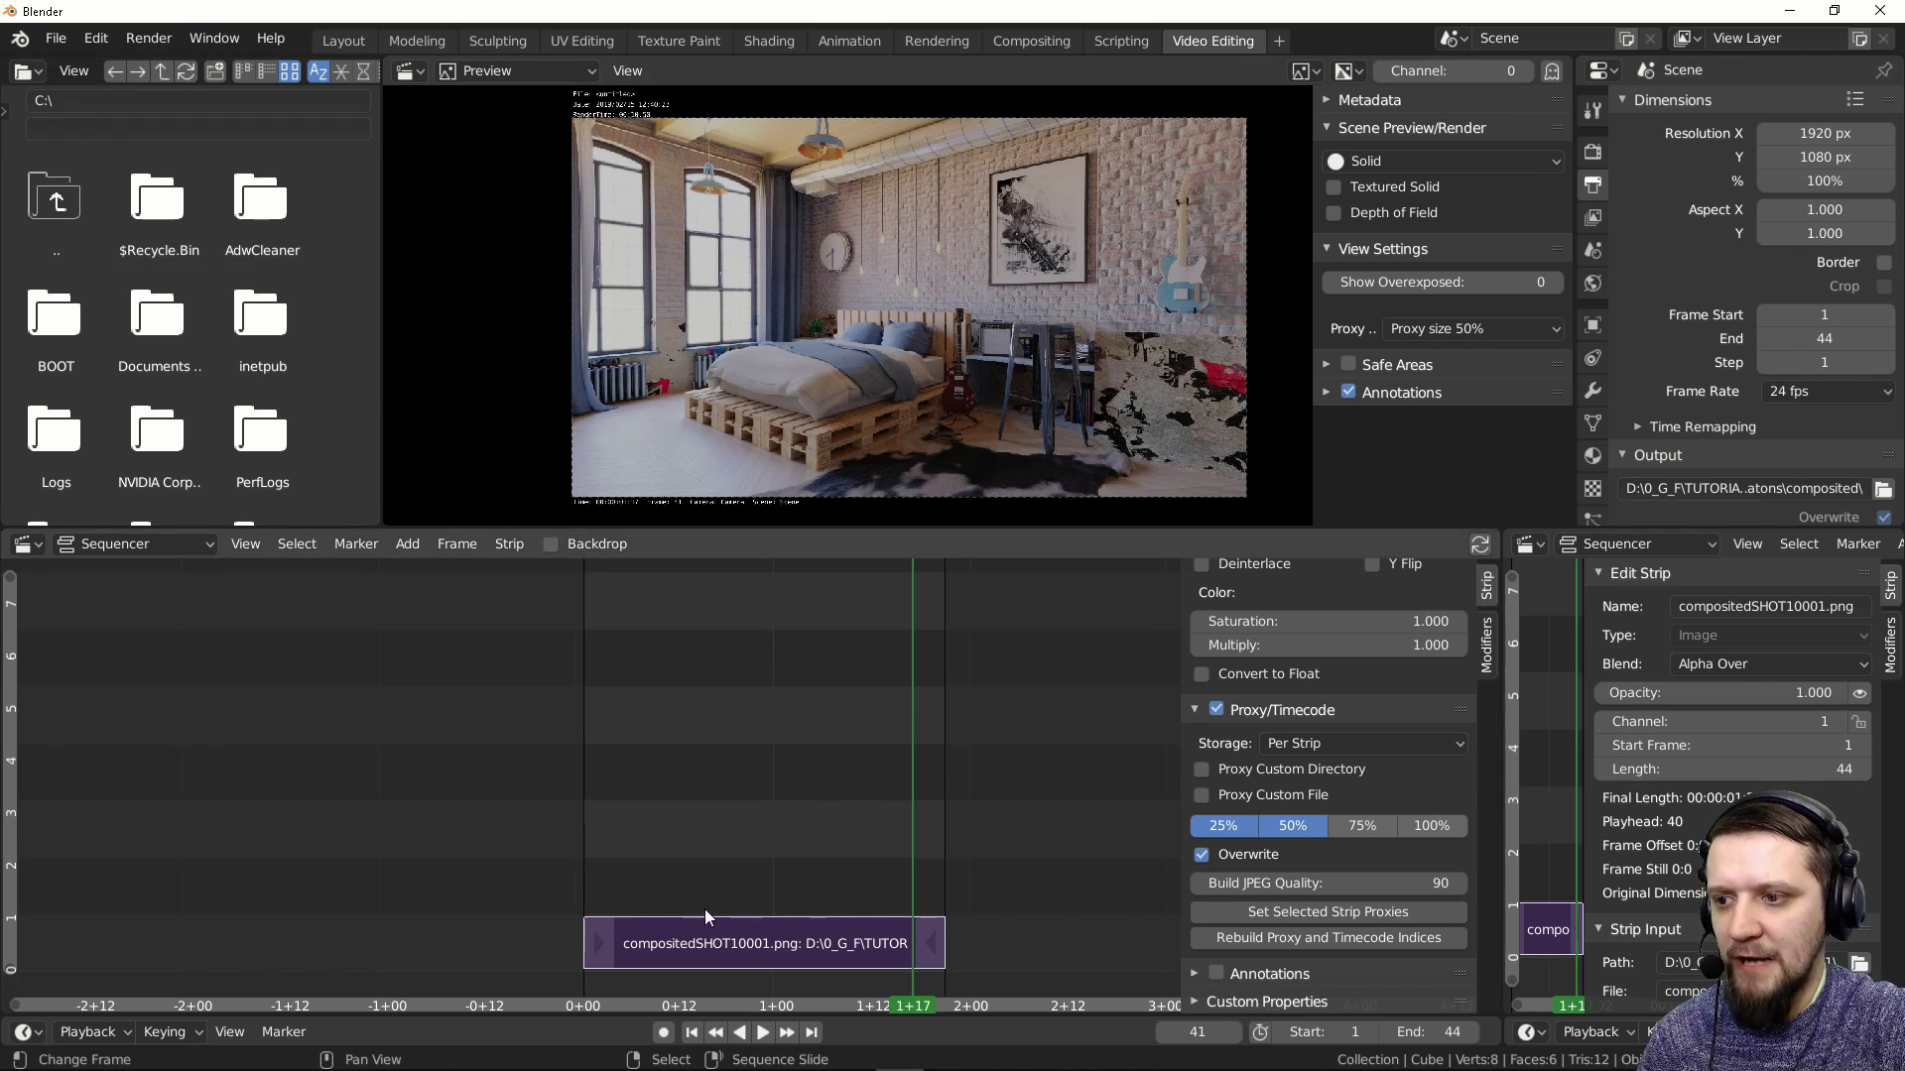
{"action": "left_click", "coordinate": [148, 38]}
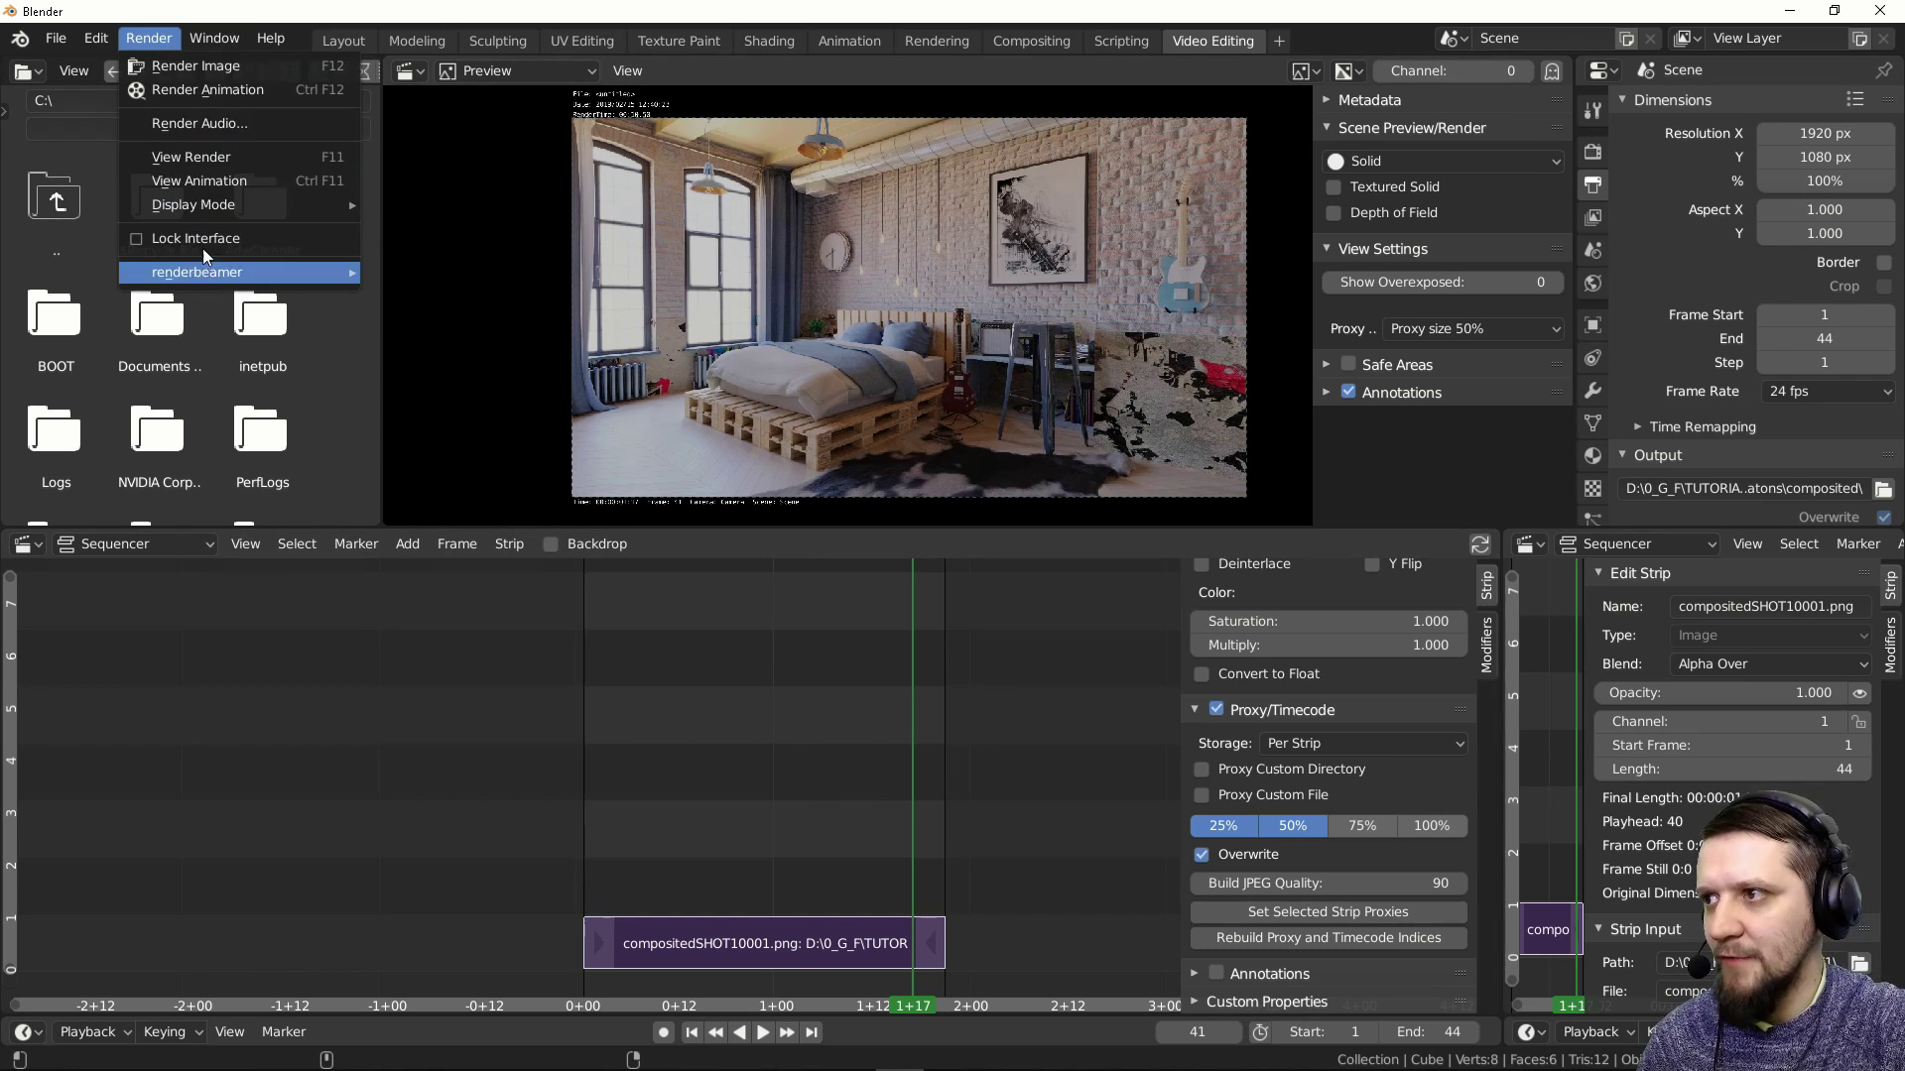
{"action": "left_click", "coordinate": [188, 65]}
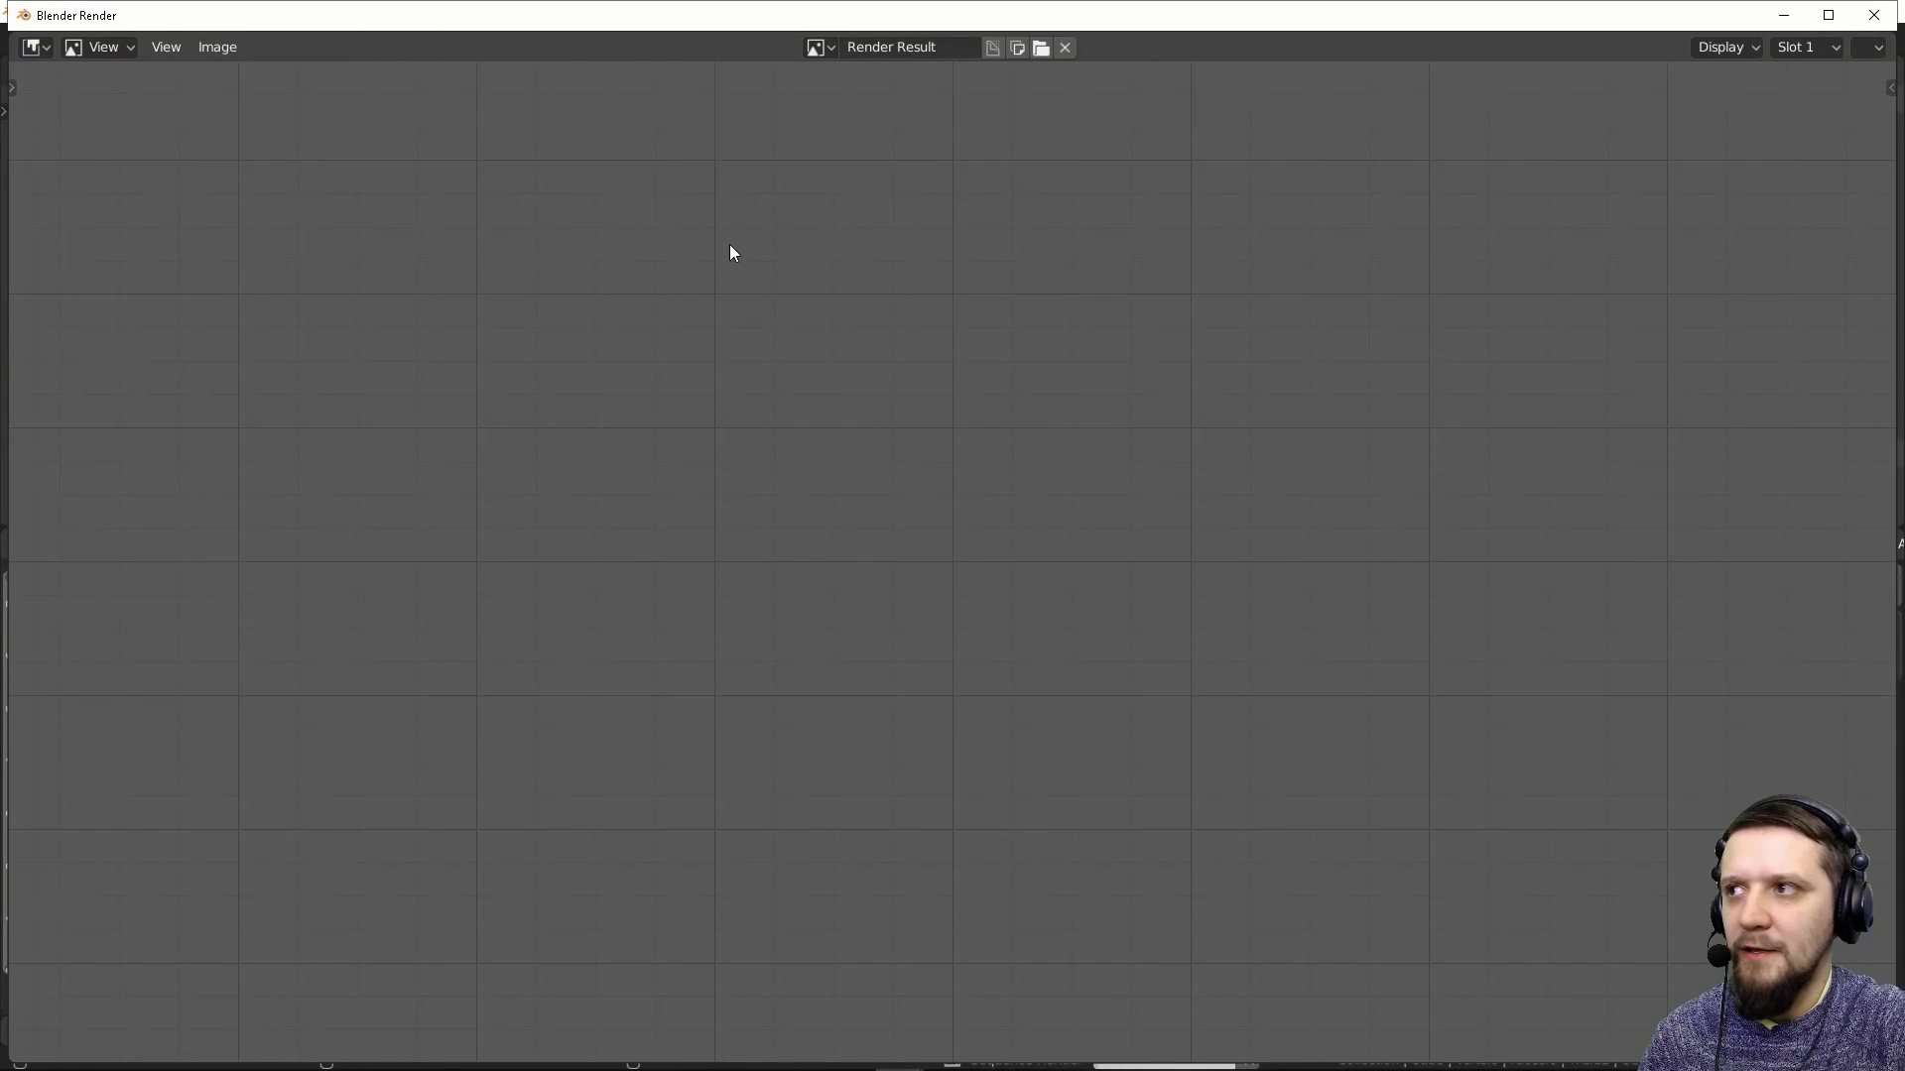
{"action": "scroll", "coordinate": [357, 107], "scroll_direction": "down", "scroll_amount": 3}
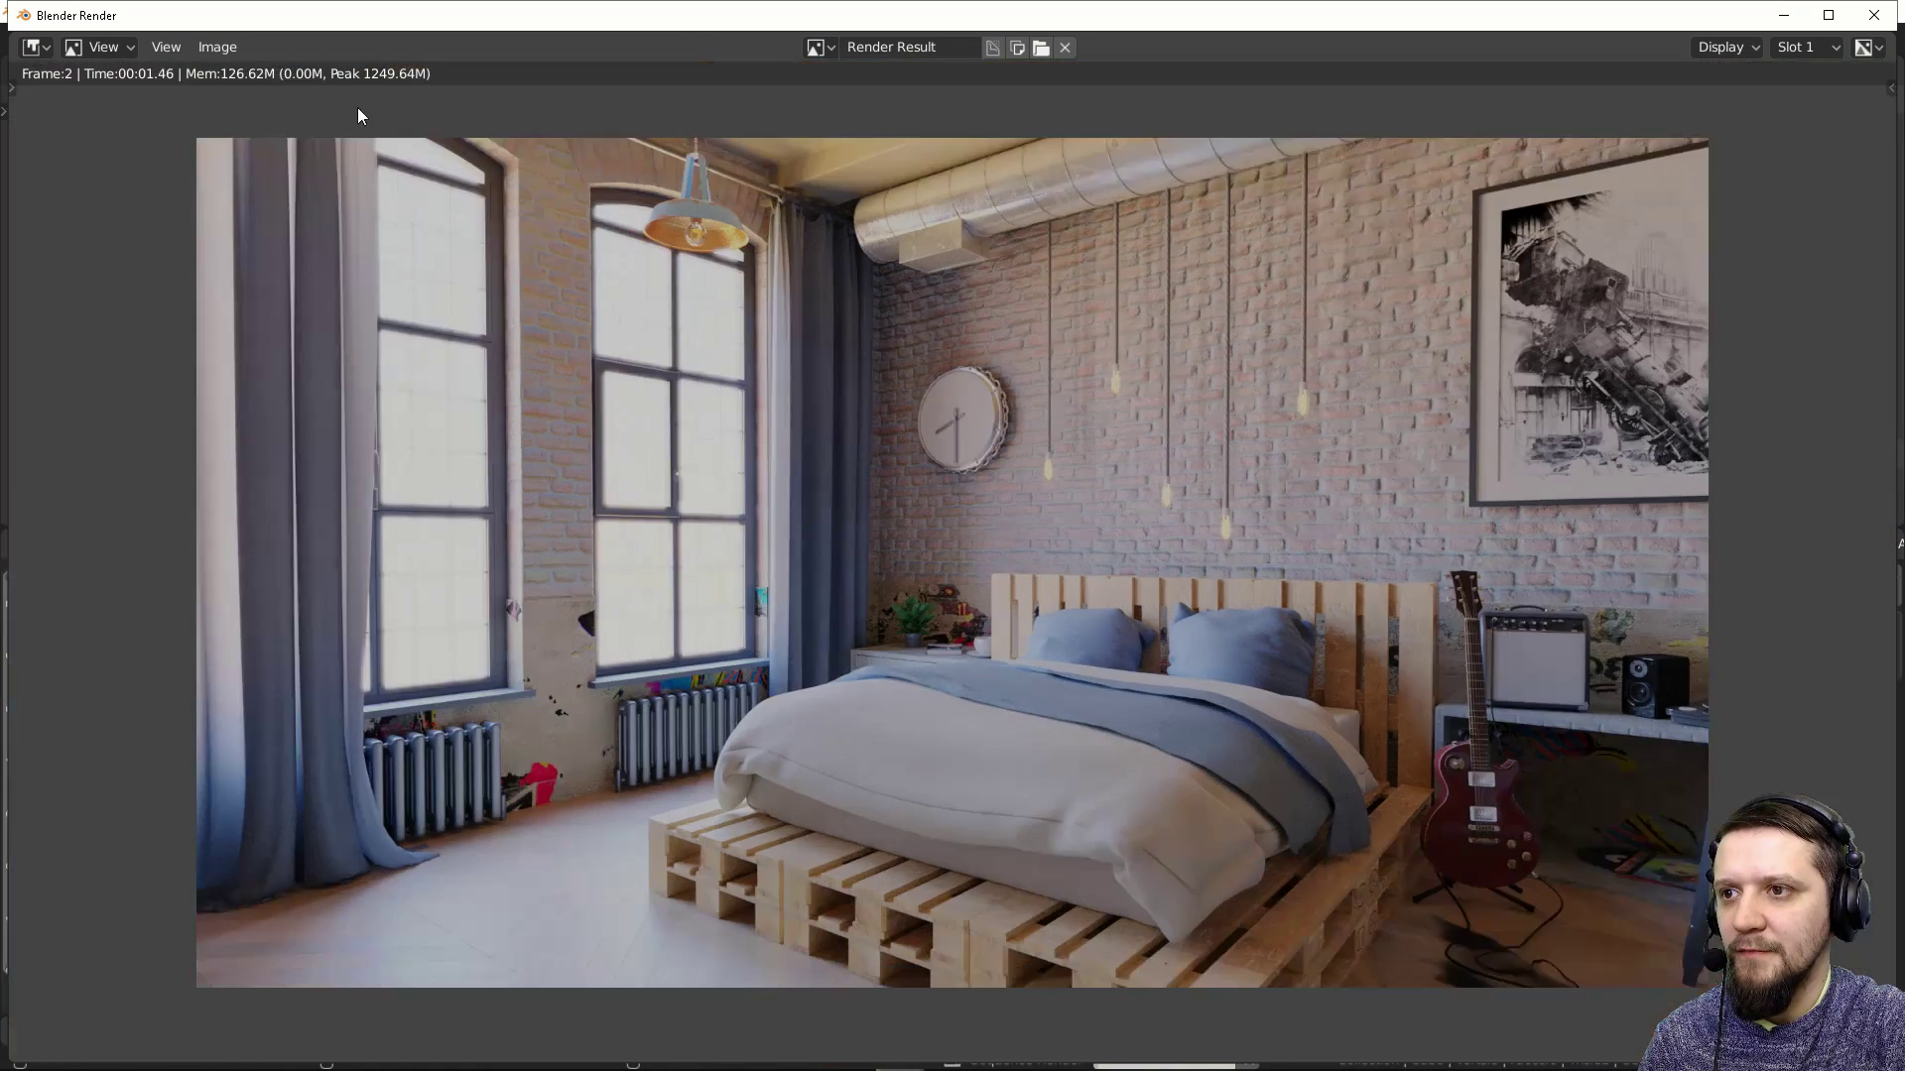